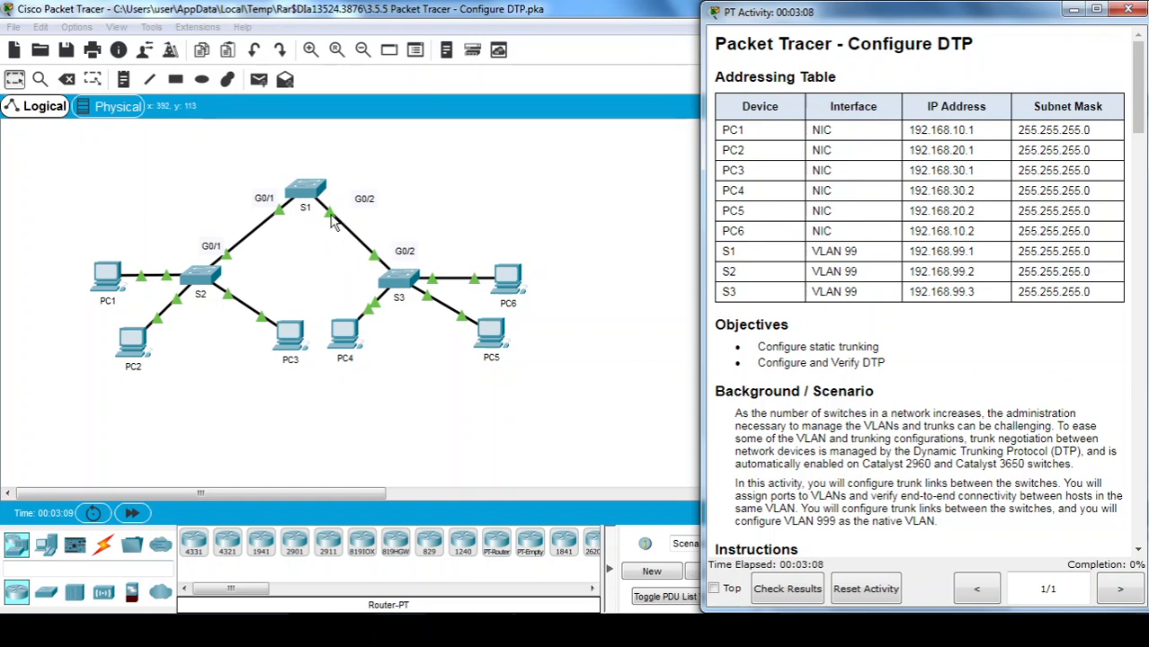
Open the S1 switch's command line, enter privileged EXEC mode and run show vlan brief
left_click_drag(1147, 100, 1134, 91)
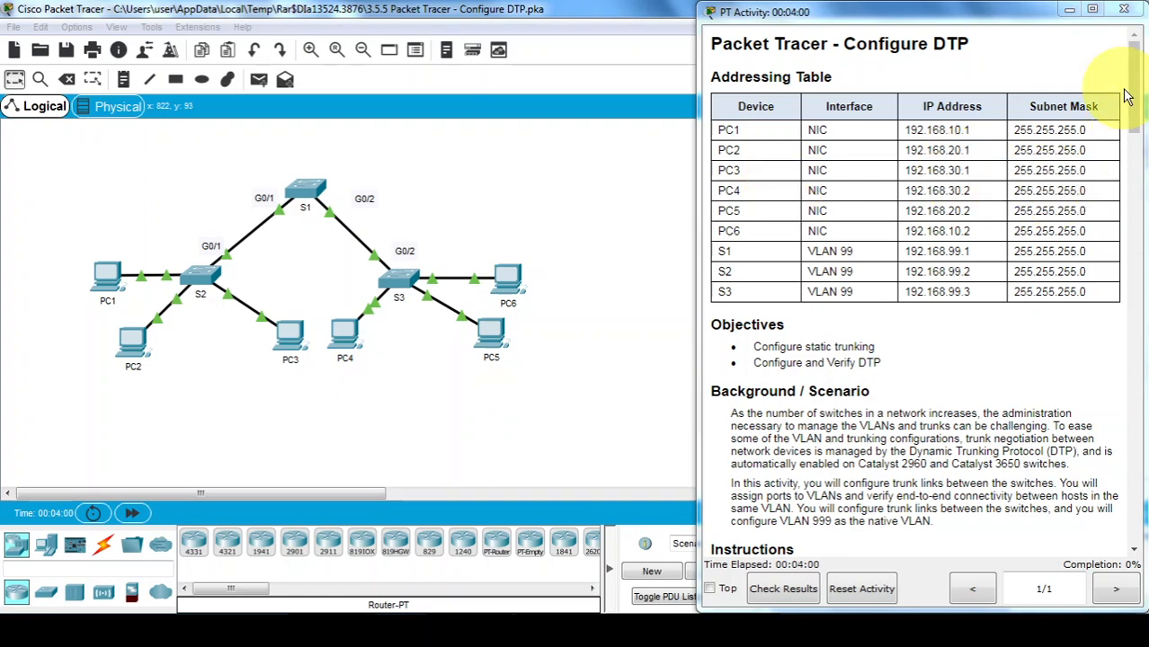
left_click_drag(1133, 97, 1133, 182)
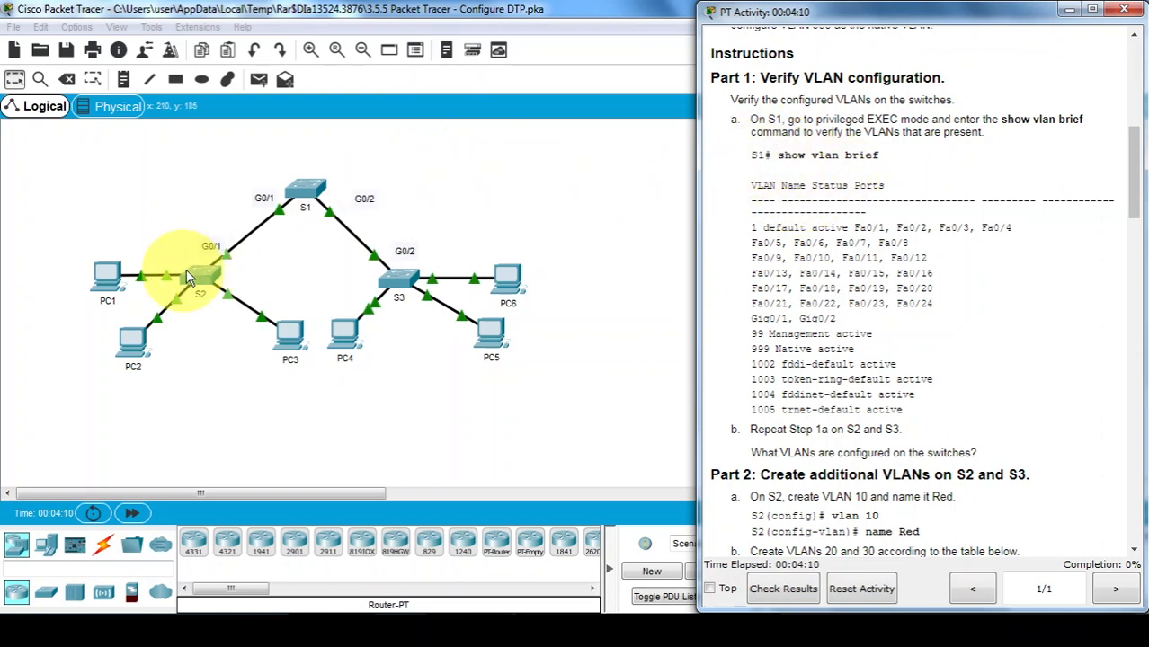
left_click(321, 207)
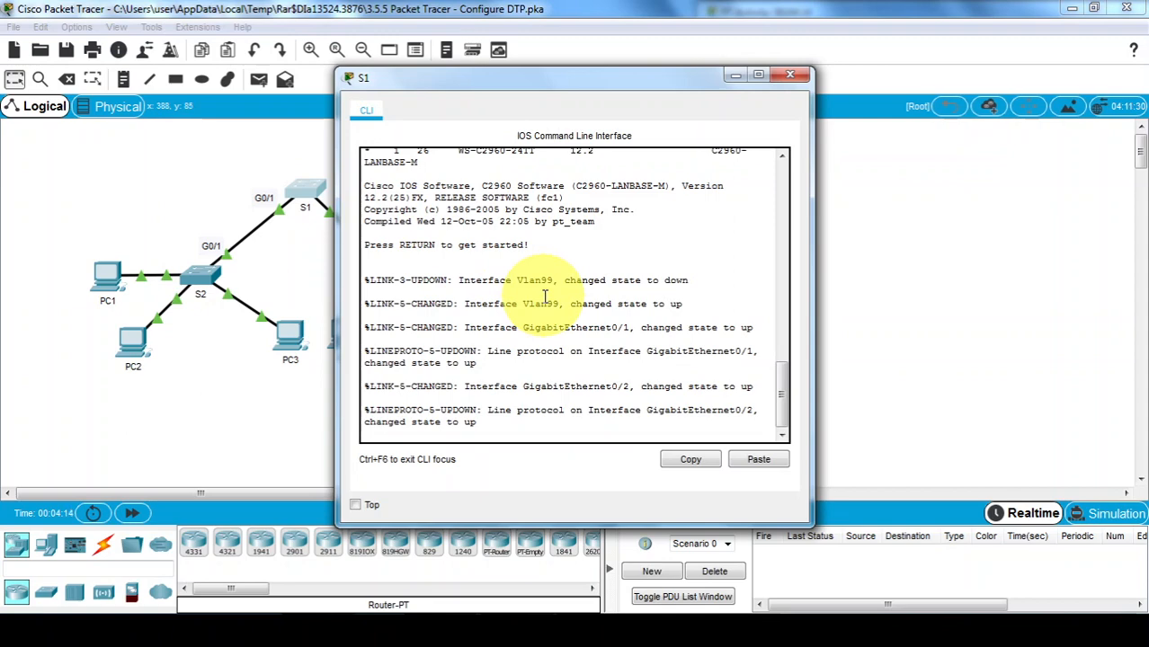
key("Return")
key("Return")
type("en")
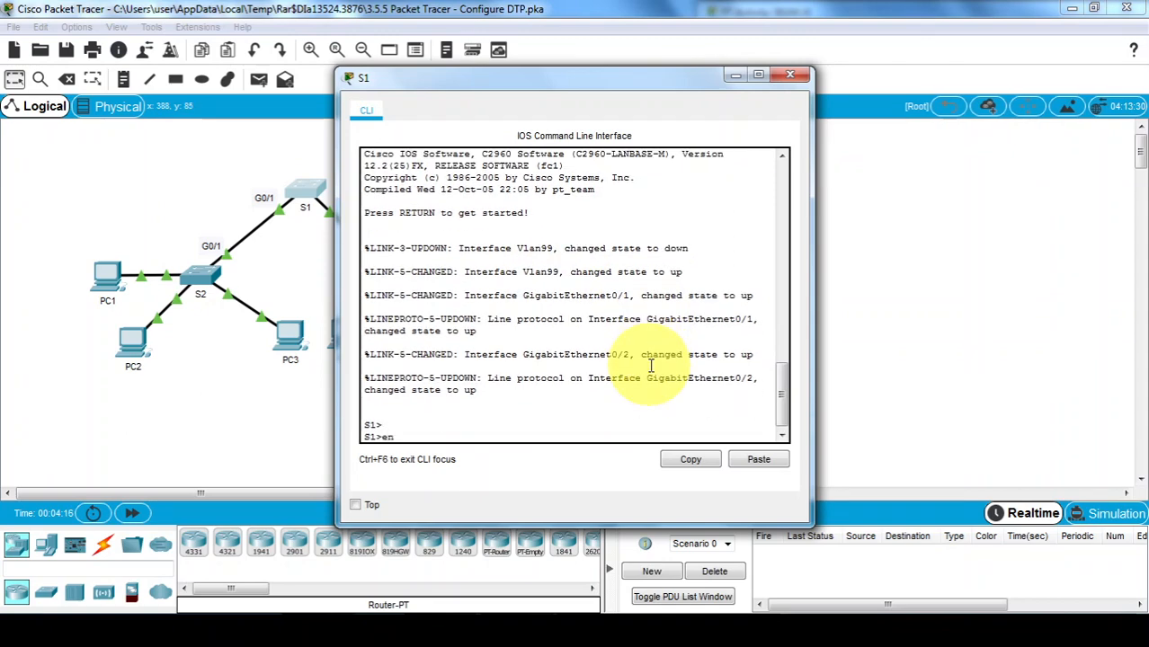
type("a")
key("Return")
type("show ")
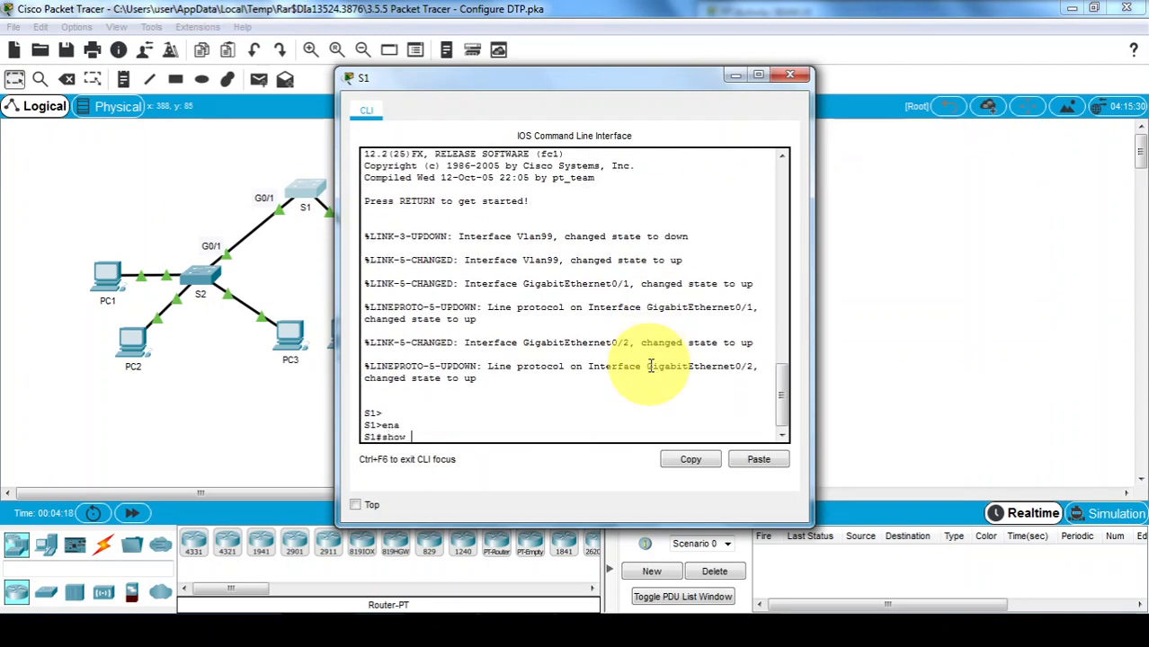
type("vlan brief")
key("Return")
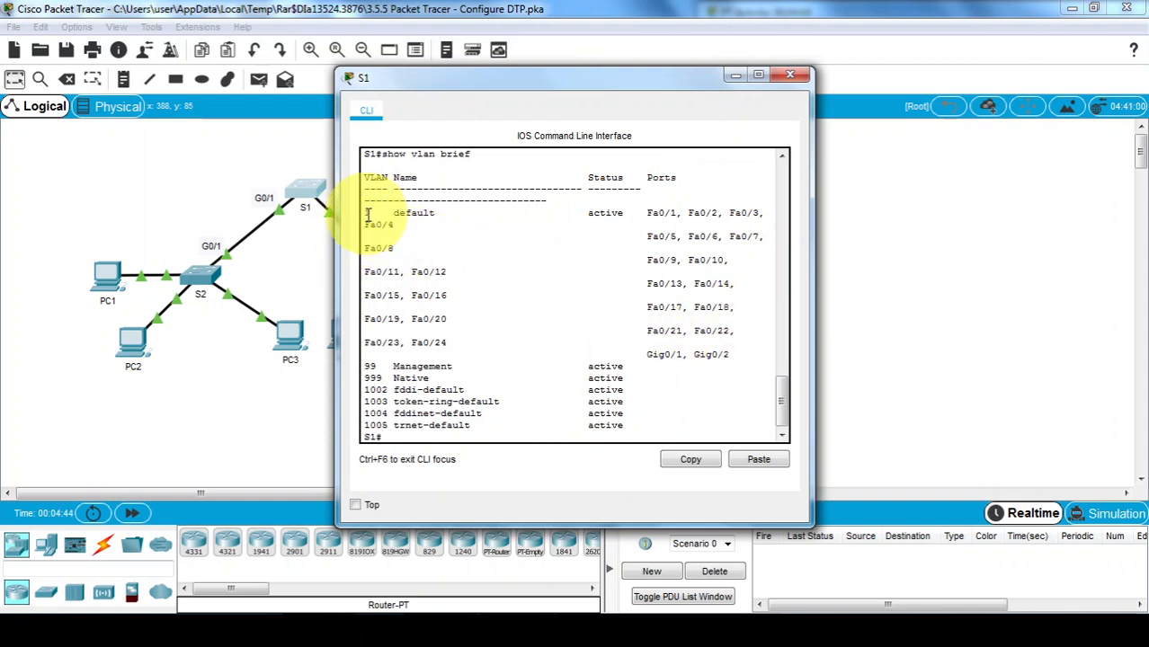
Open the S2 switch's command line, enter privileged EXEC mode and display its brief VLAN list
left_click(575, 604)
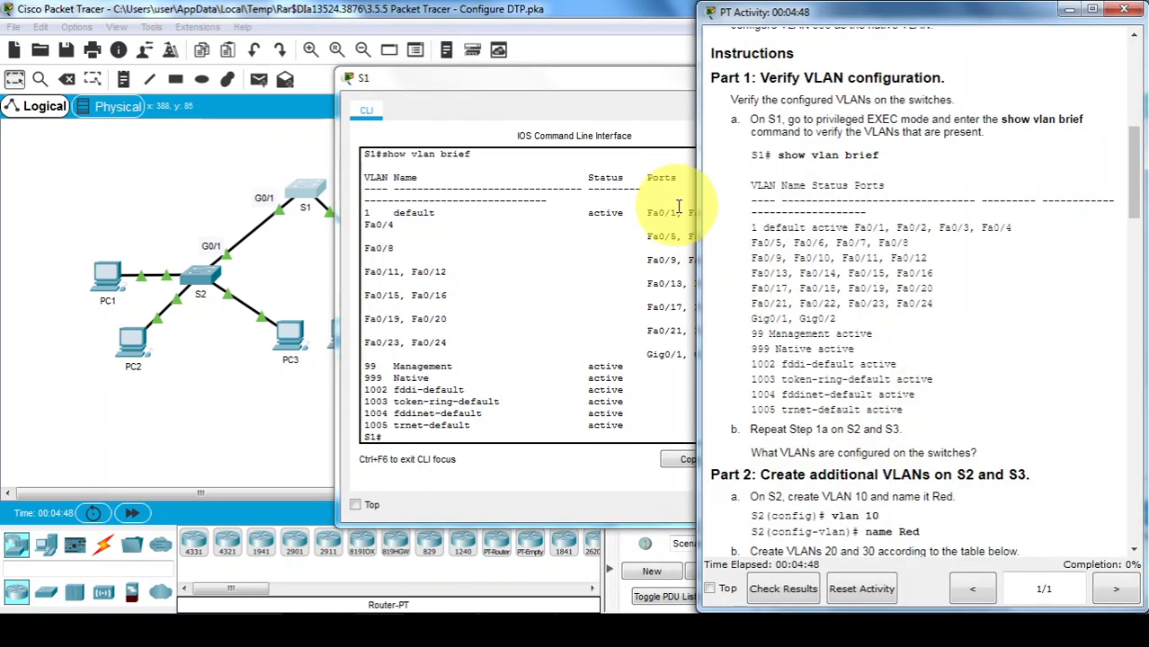
left_click(201, 277)
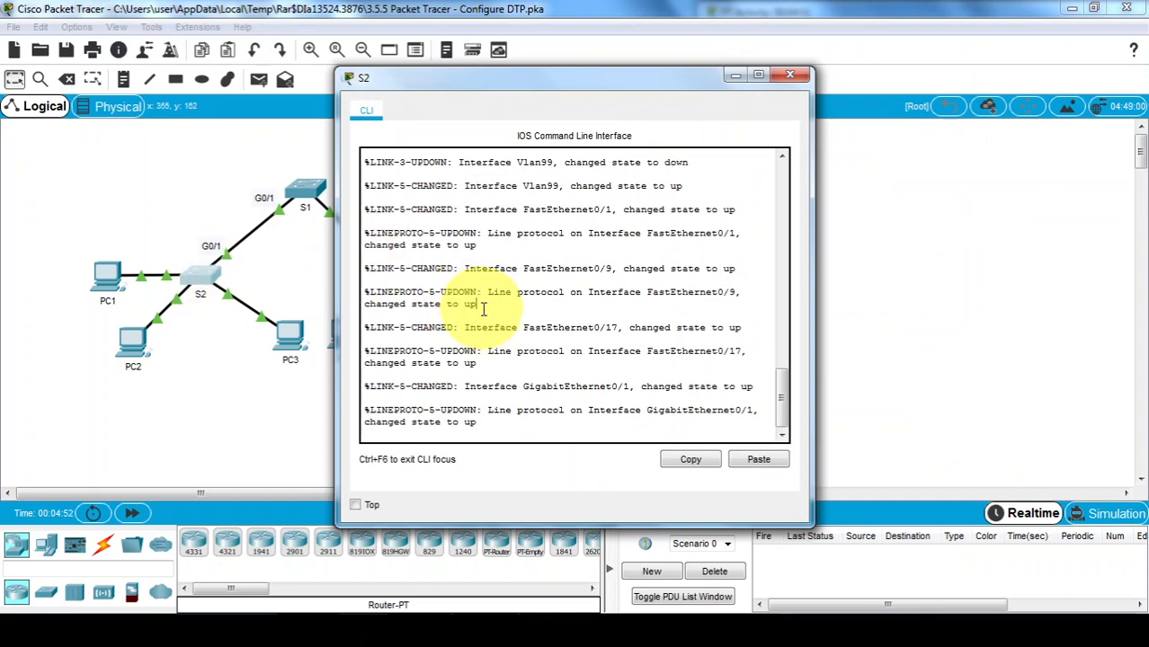
key("Return")
type("ena")
key("Return")
type("sh vlan")
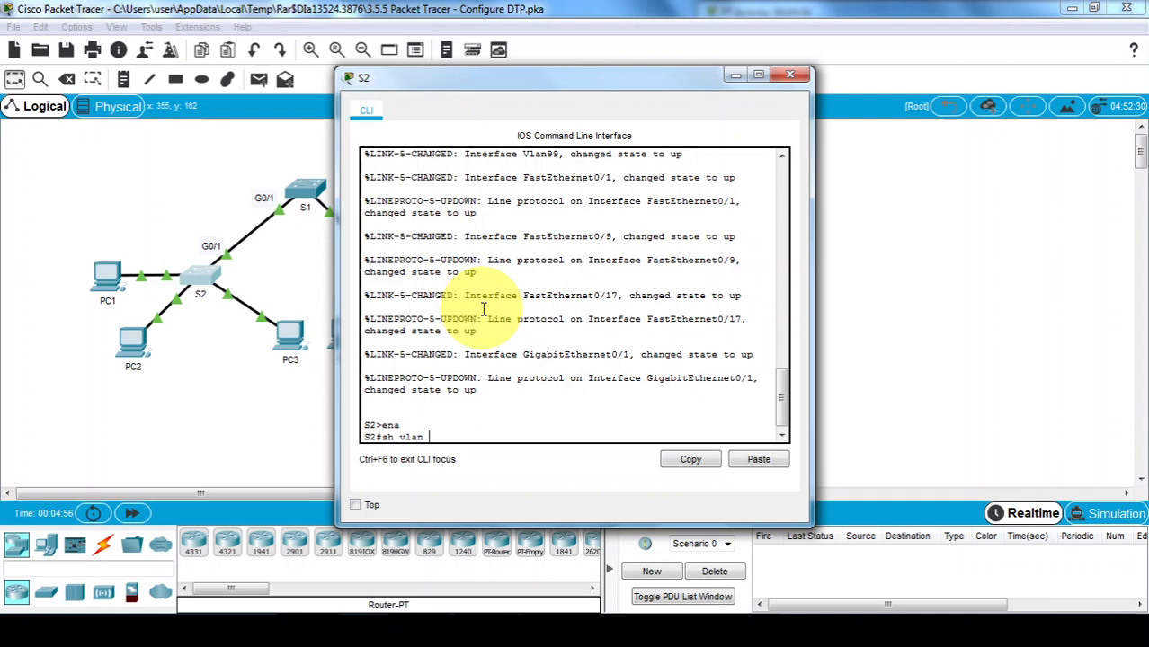
type(" br")
key("Tab")
key("Return")
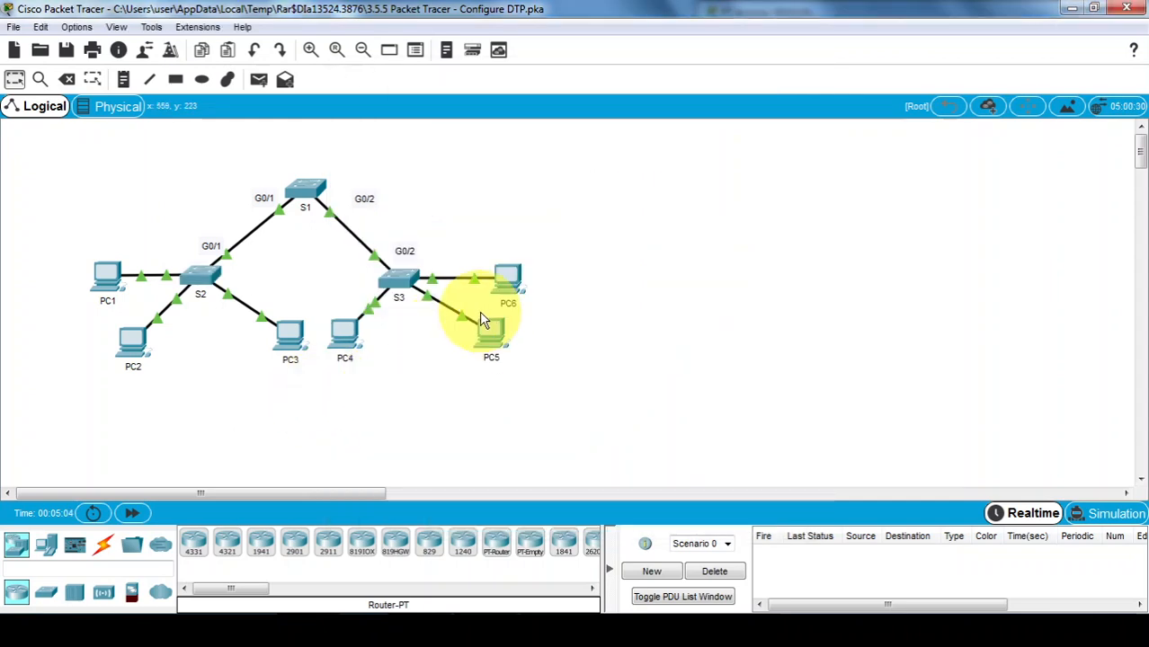
Open the S3 switch's command line, enter privileged EXEC mode and run show vlan brief
left_click(403, 286)
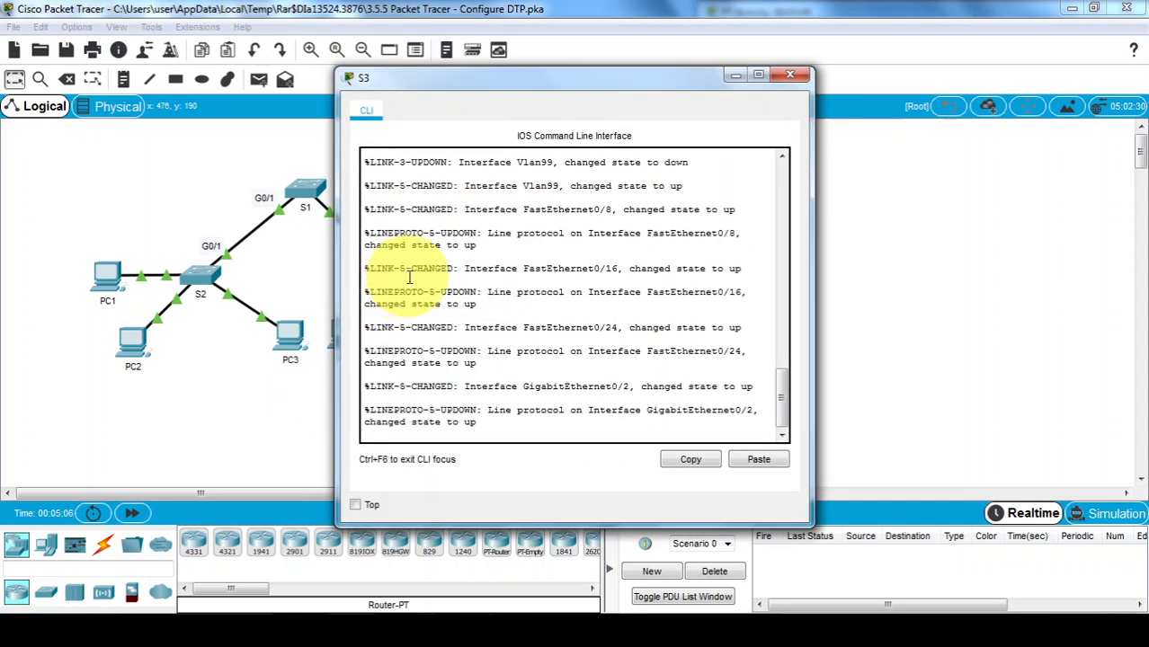
key("Return")
type("ena")
key("Return")
type("show vlan br")
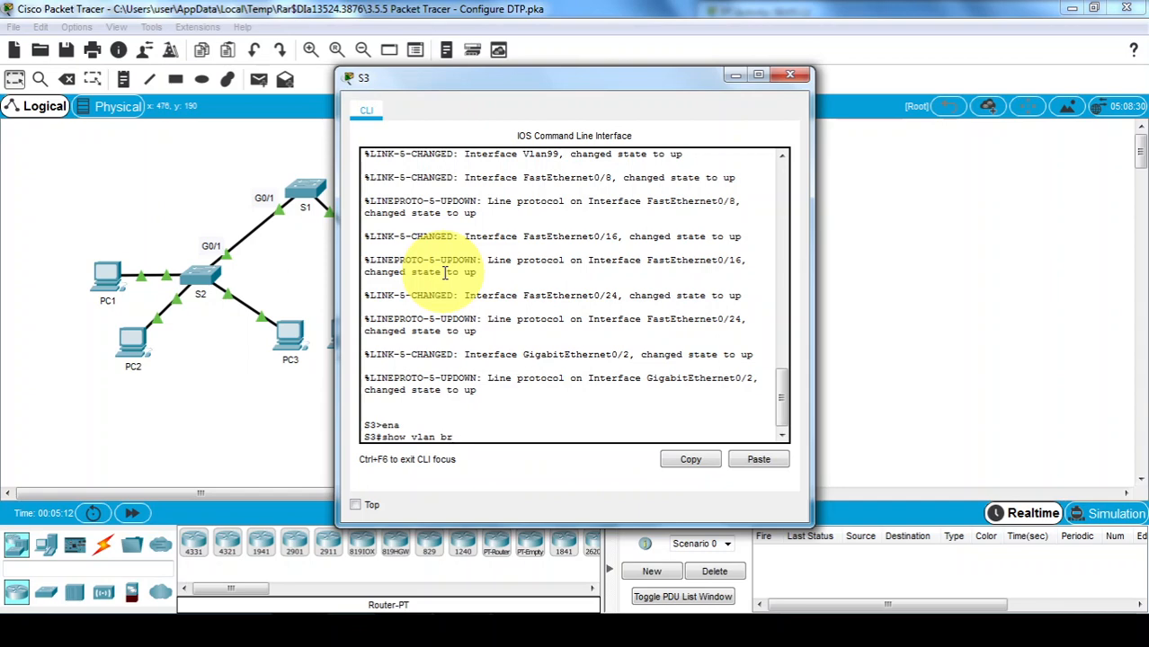
type("ief")
key("Return")
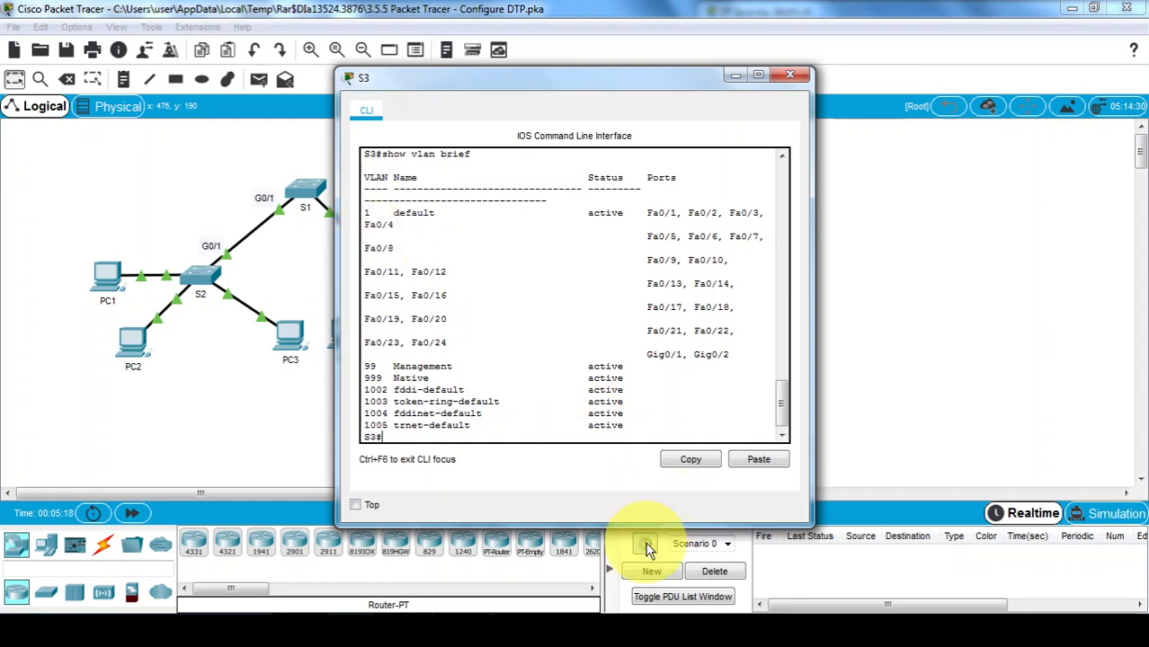
Following Part 2 of the instructions, enter global configuration mode on S2 and create VLAN 10 named Red
left_click(514, 634)
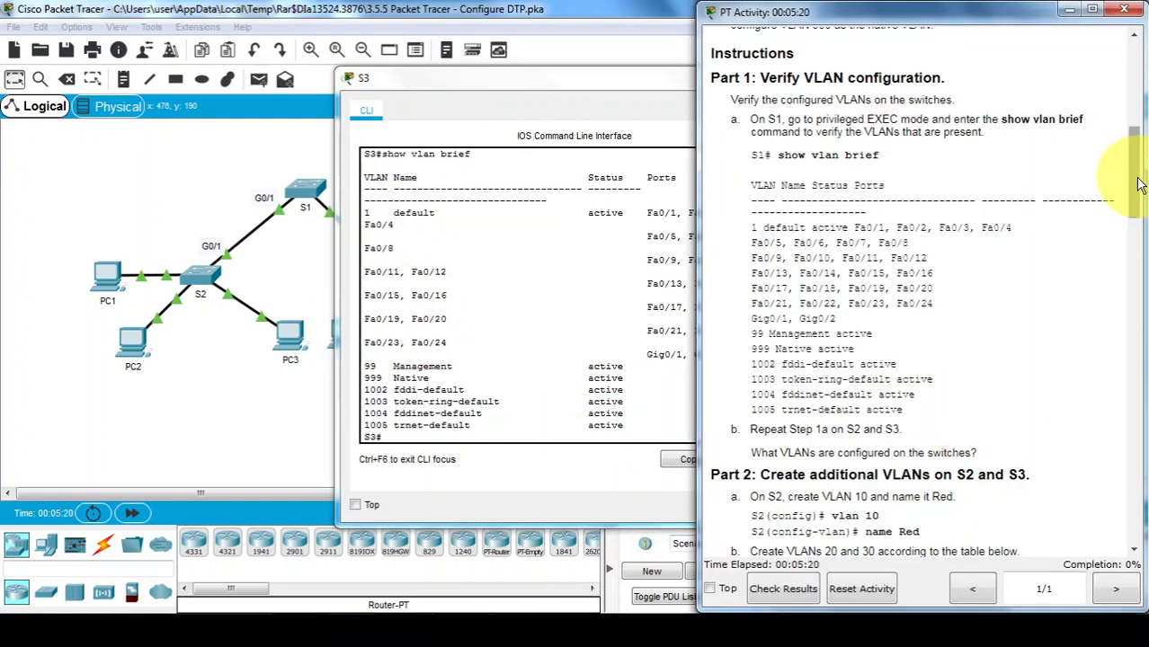
left_click_drag(1138, 184, 1138, 214)
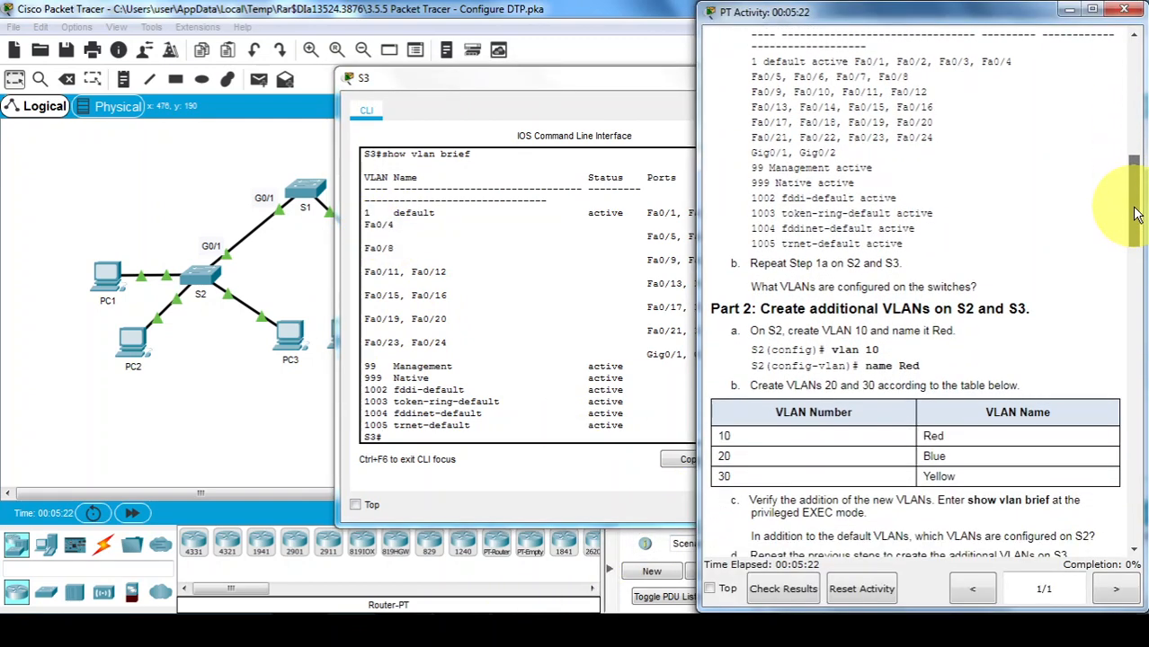
left_click_drag(1136, 213, 1134, 228)
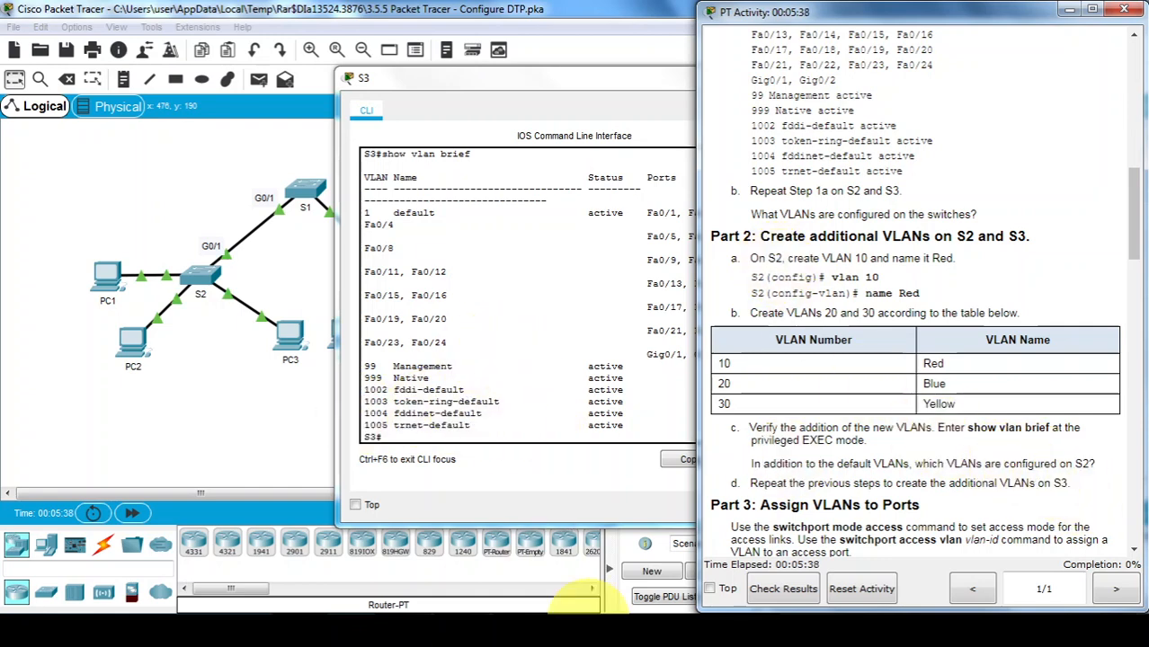
left_click(680, 633)
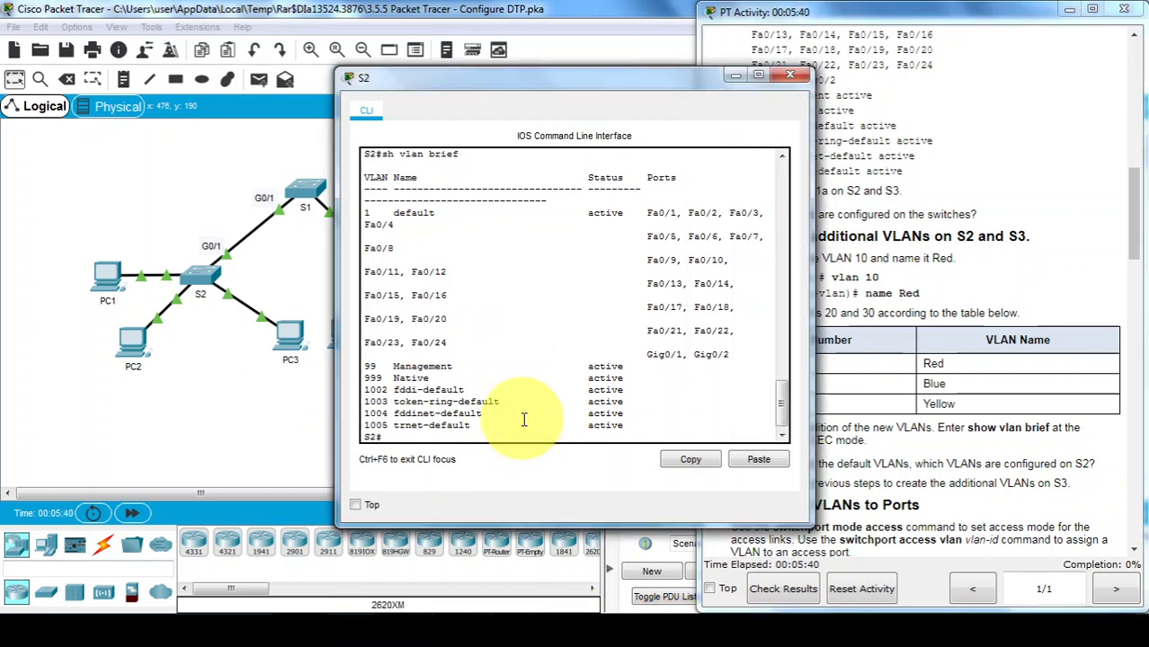
type("conf term")
key("Return")
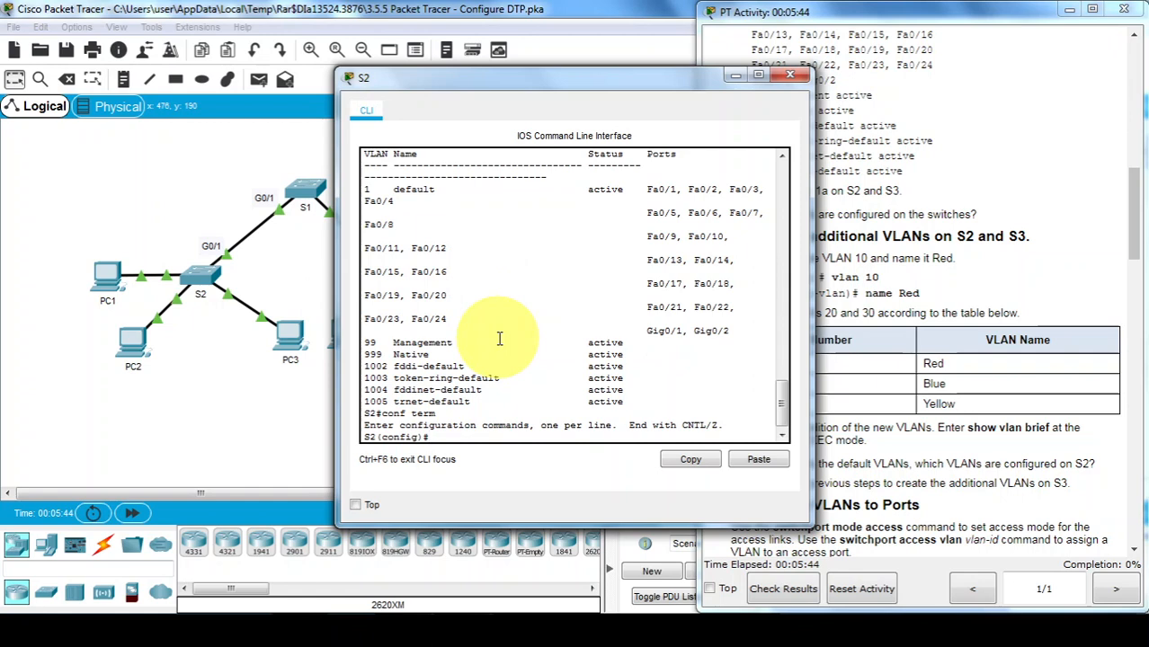
type("vlan 10")
key("Return")
type("name")
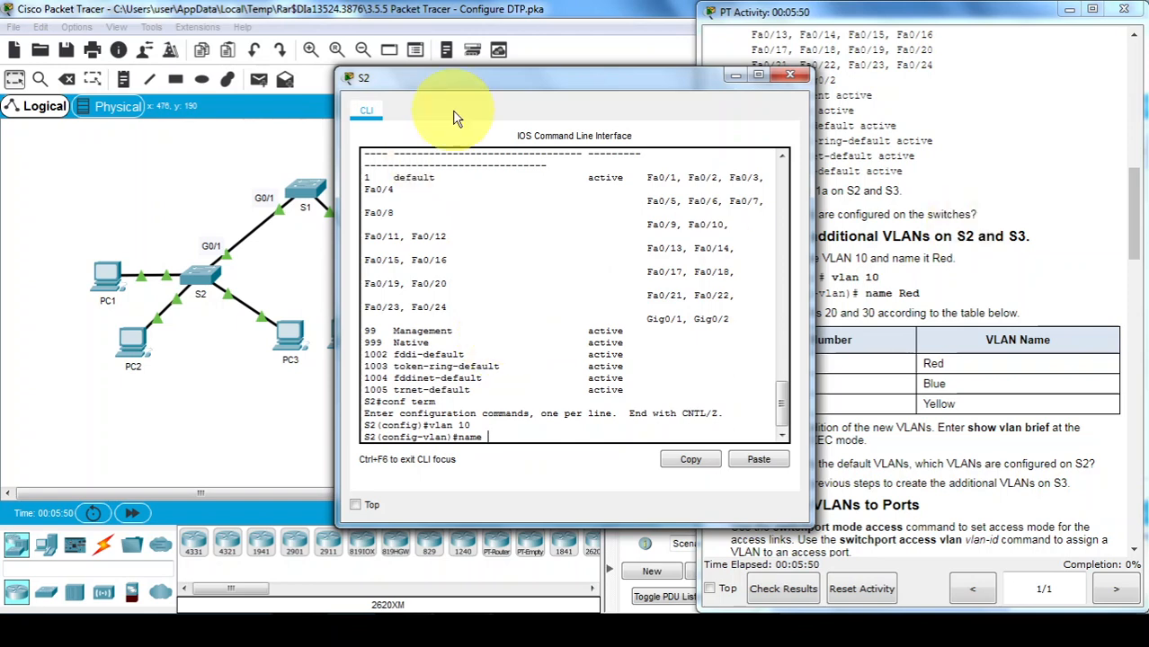
left_click_drag(567, 86, 420, 90)
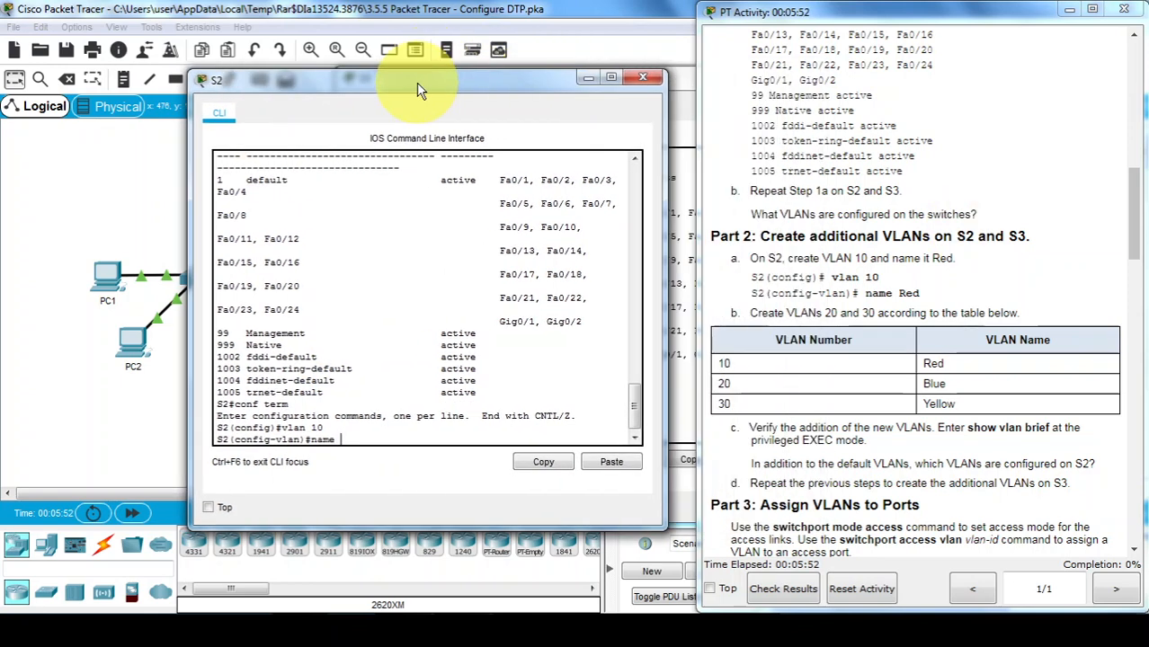
type("Red")
key("Return")
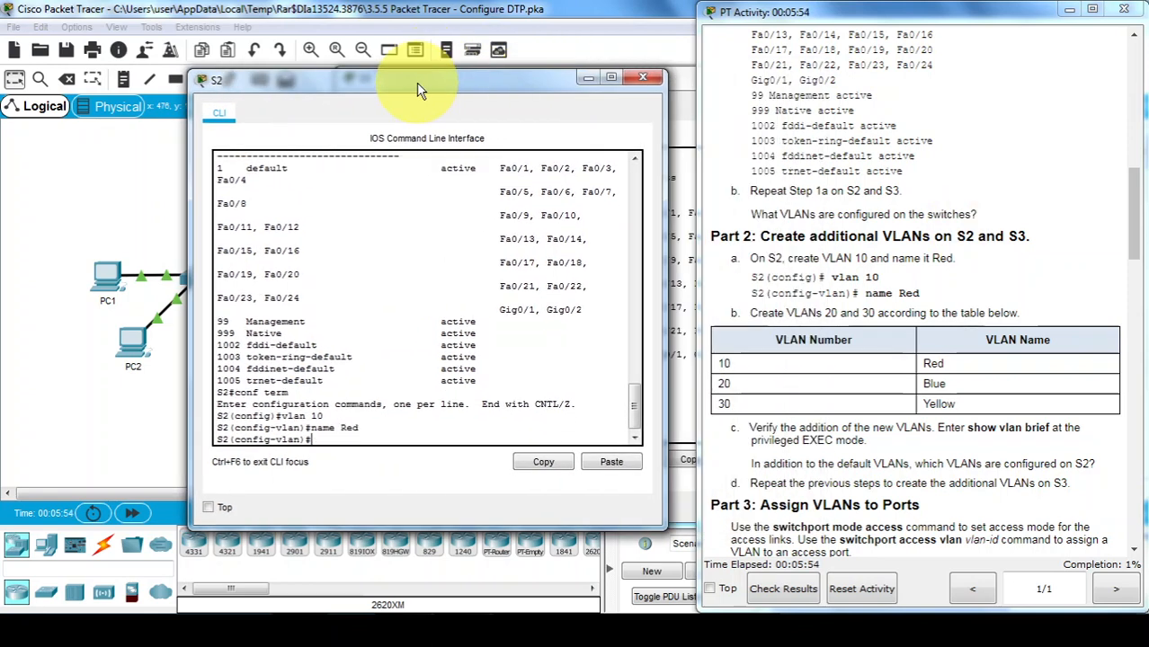
Create VLAN 20 named Blue and VLAN 30 named Yellow on S2
type("vlan 20")
key("Return")
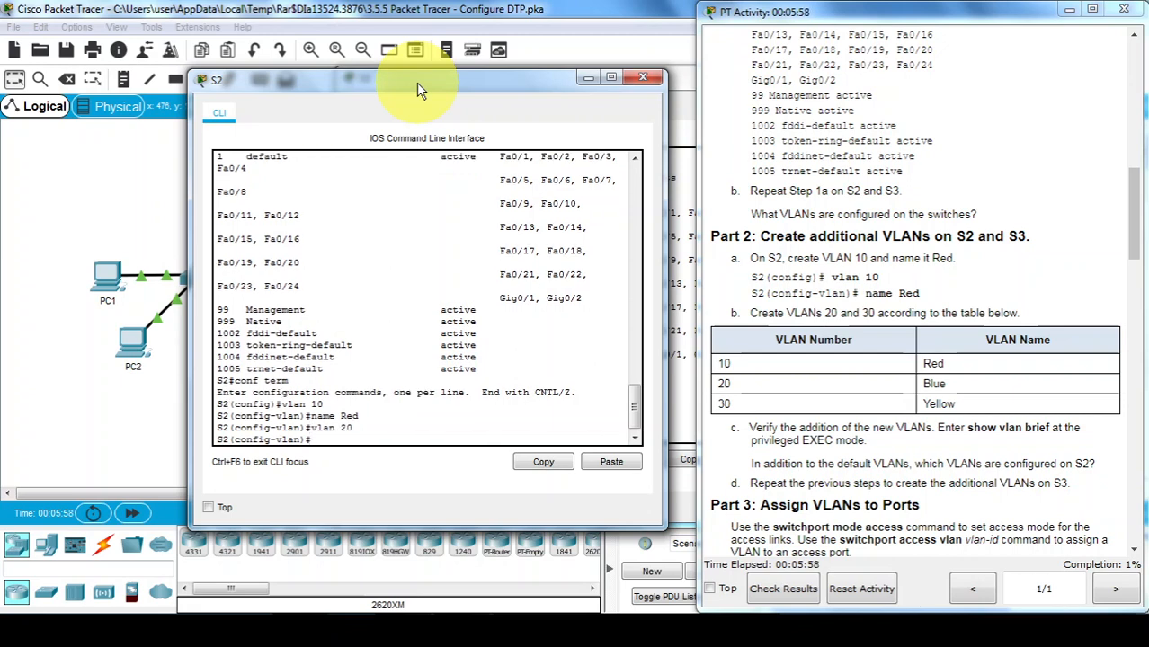
type("name Blue")
key("Return")
type("vlan)#vlan")
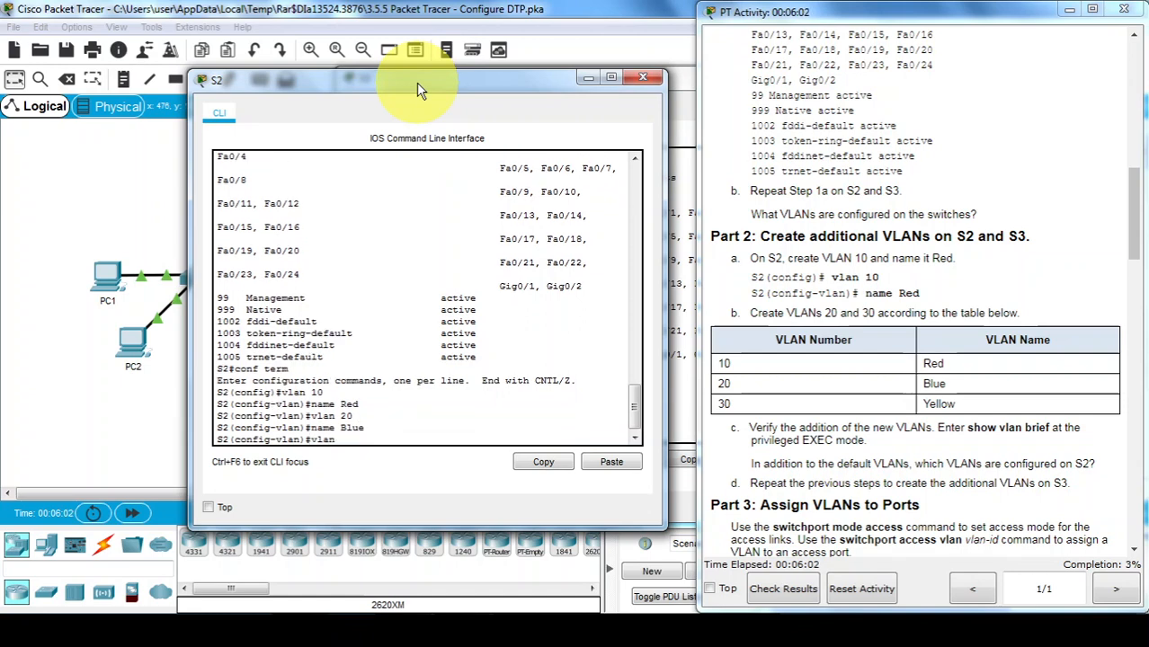
type(" 30")
key("Return")
type("na")
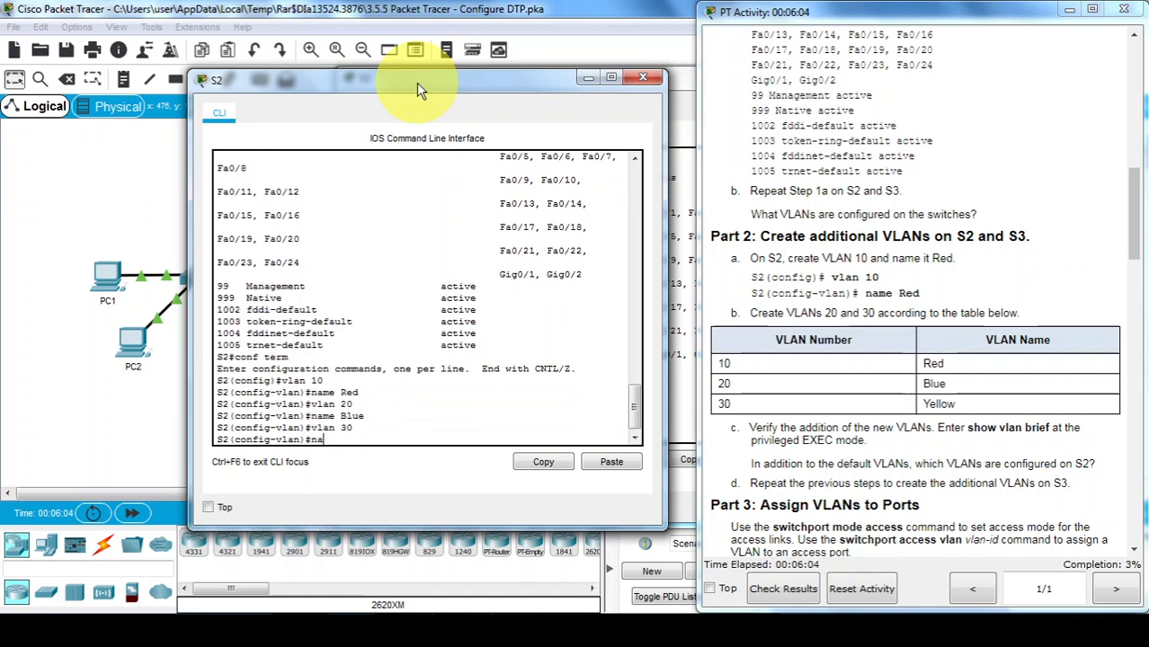
type("me Yellow")
key("Return")
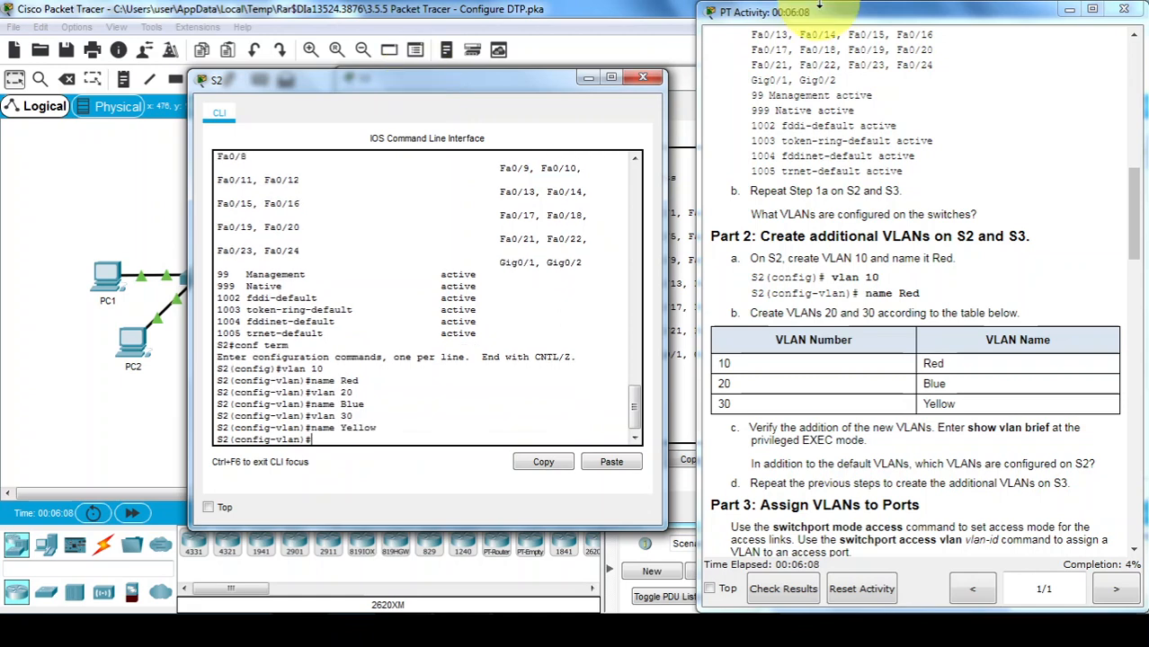
Enter global configuration mode on S3 and create VLAN 20 with the name Red
left_click(761, 593)
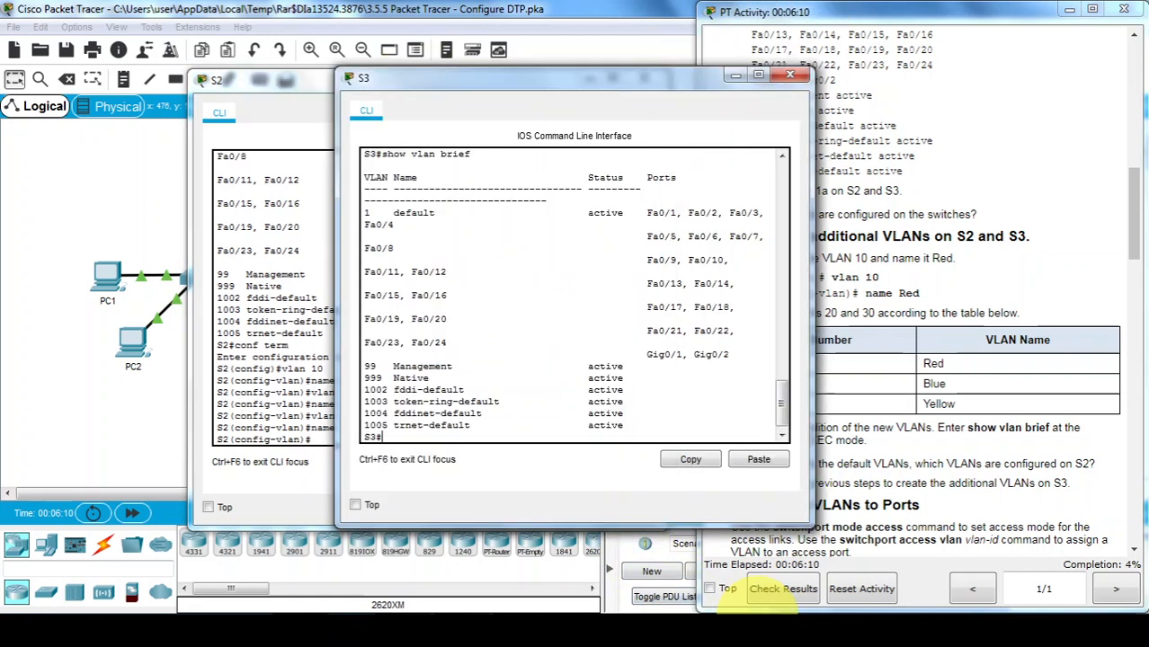
type("conf term")
key("Return")
type("vlan 20")
key("Return")
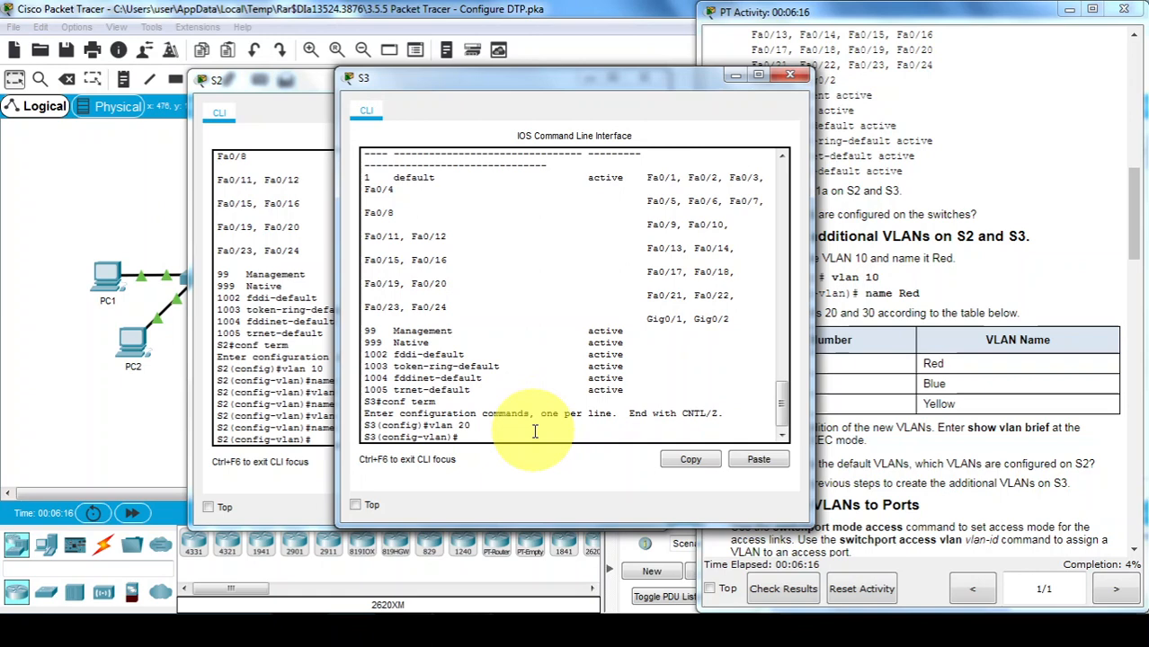
type("name Red")
key("Return")
Rename VLAN 20 on S3 to Blue
type("vlan")
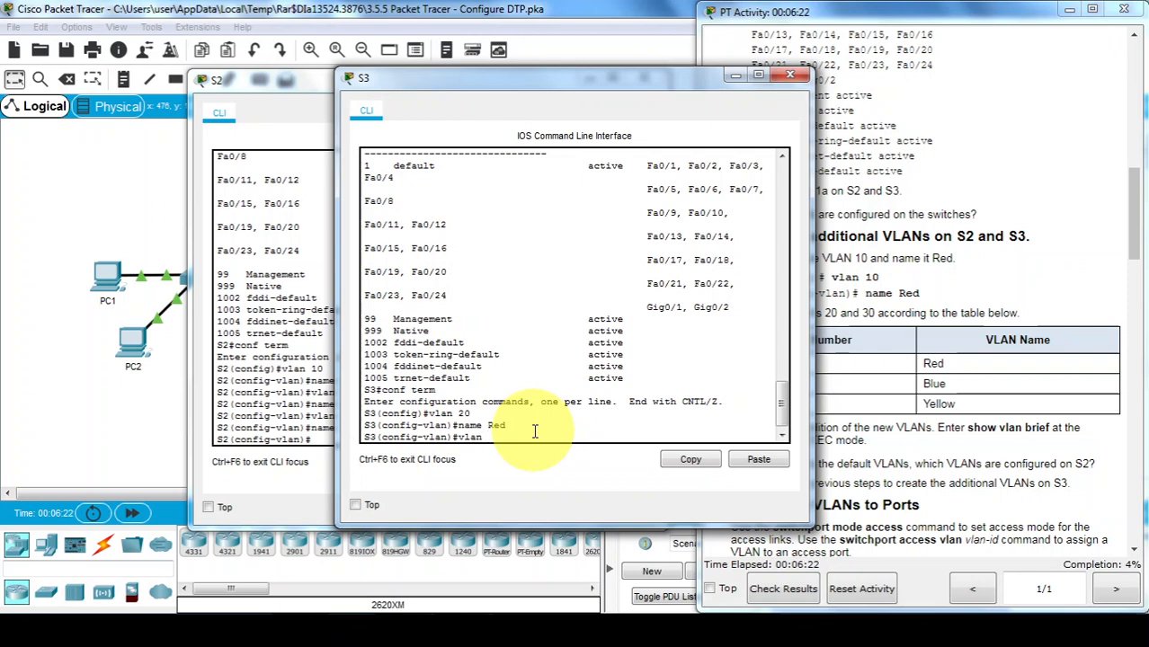
left_click_drag(593, 76, 688, 80)
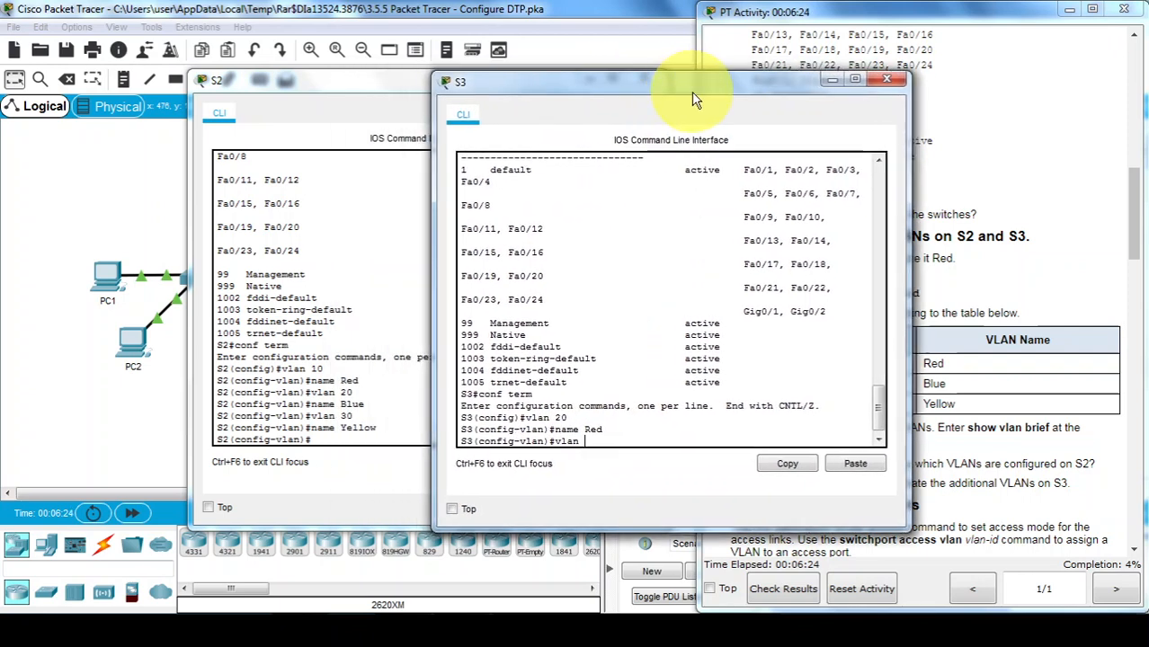
key("Up")
type("Blue")
key("Return")
Create VLAN 10 on S3 and name it Red
key("Up")
key("Up")
key("Up")
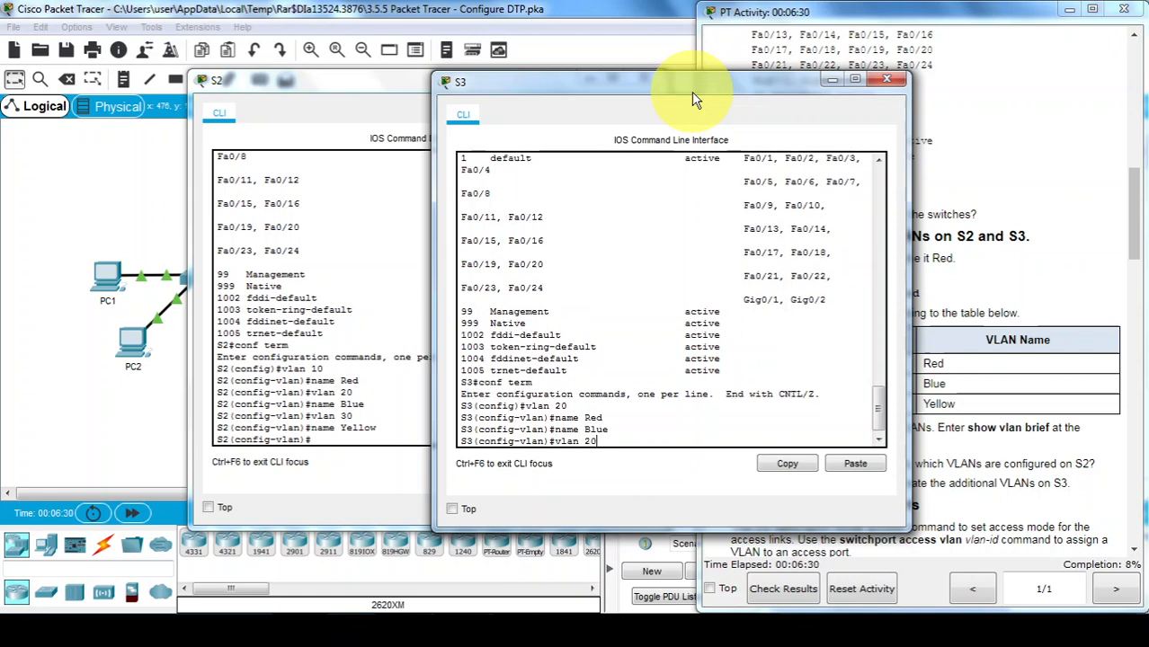
type("10")
key("Return")
key("Up")
key("Up")
key("Up")
key("Return")
Create VLAN 30 on S3 and name it Yellow
type("vlan 30")
key("Return")
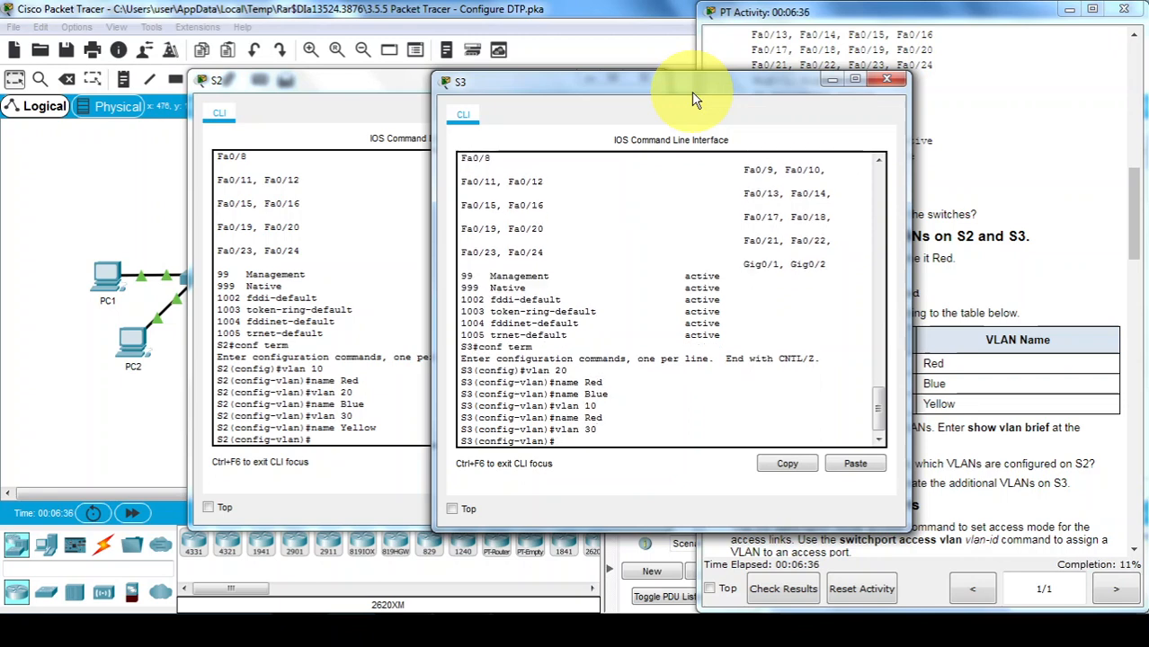
type("name Yellow")
key("Return")
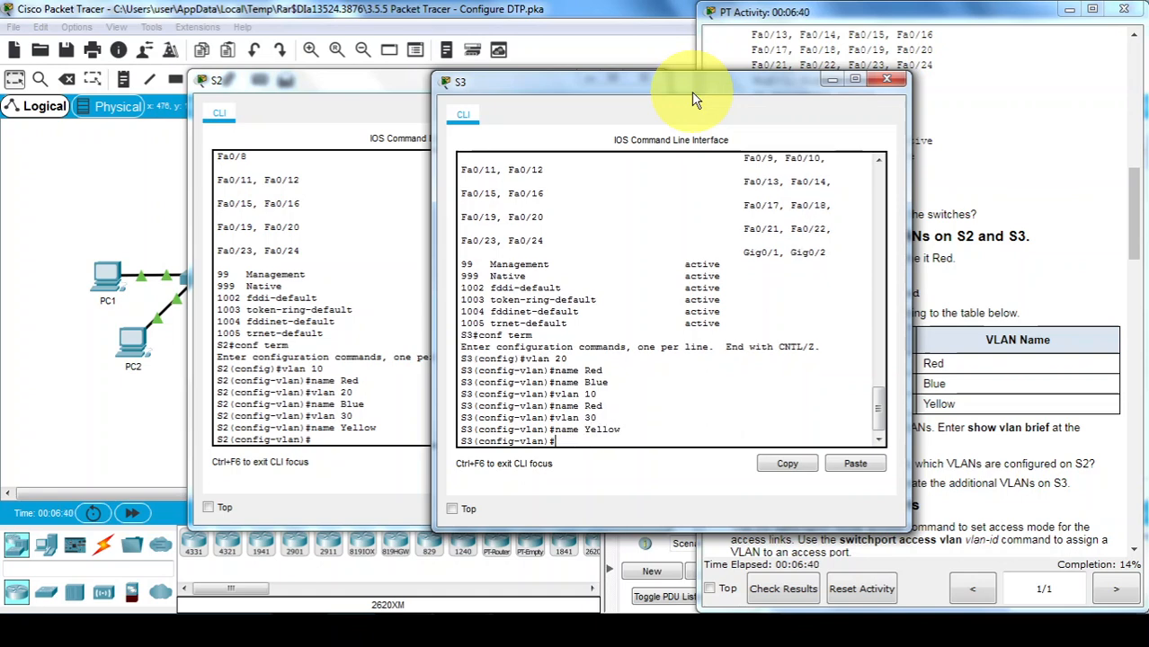
On S2, leave VLAN configuration mode and enter interface range configuration for FastEthernet 0/1-8
left_click(1101, 144)
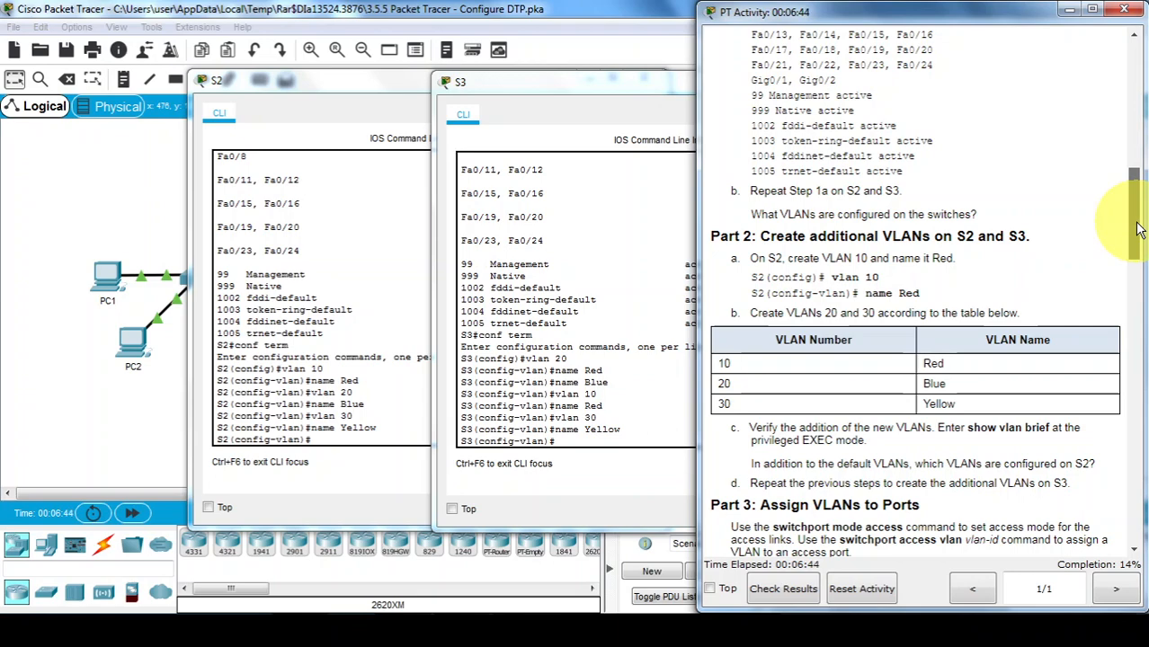
left_click_drag(1135, 227, 1130, 298)
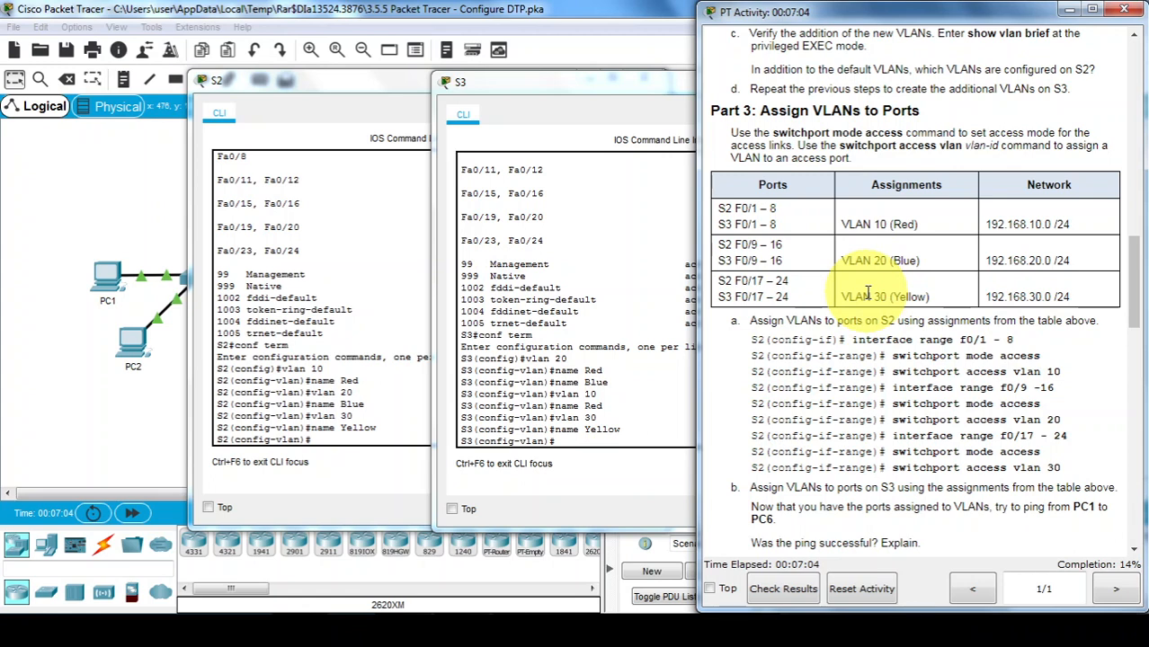
left_click(344, 430)
type("exit")
key("Return")
type("in")
key("Tab")
type("range")
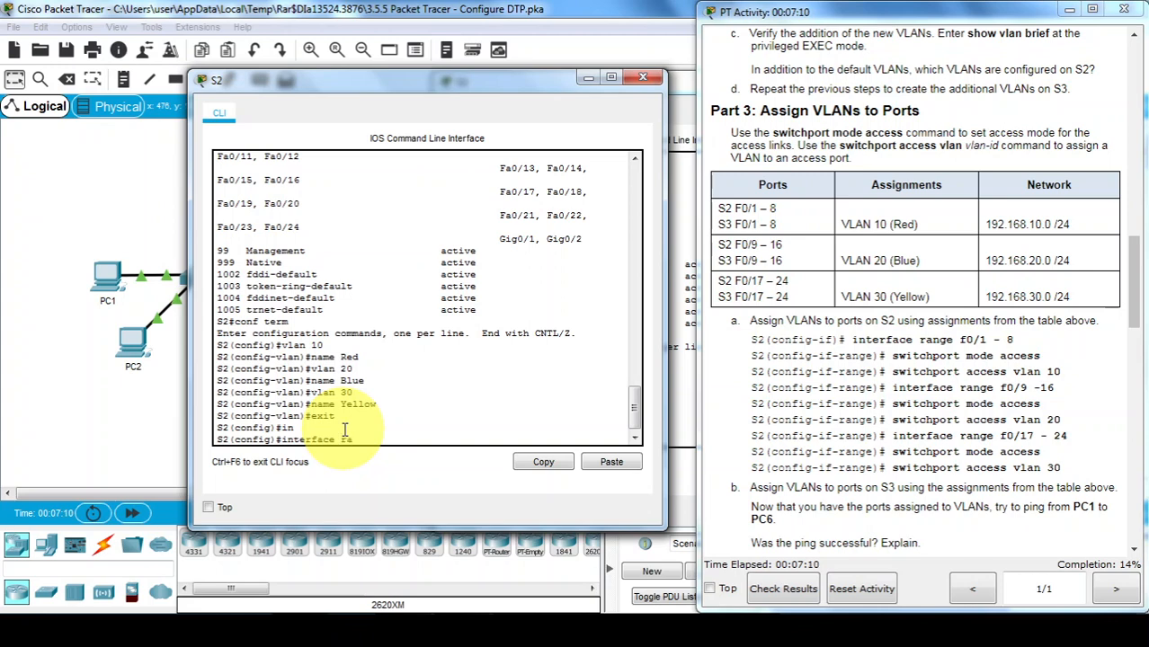
key("Tab")
key("BackSpace")
key("Tab")
type("fa")
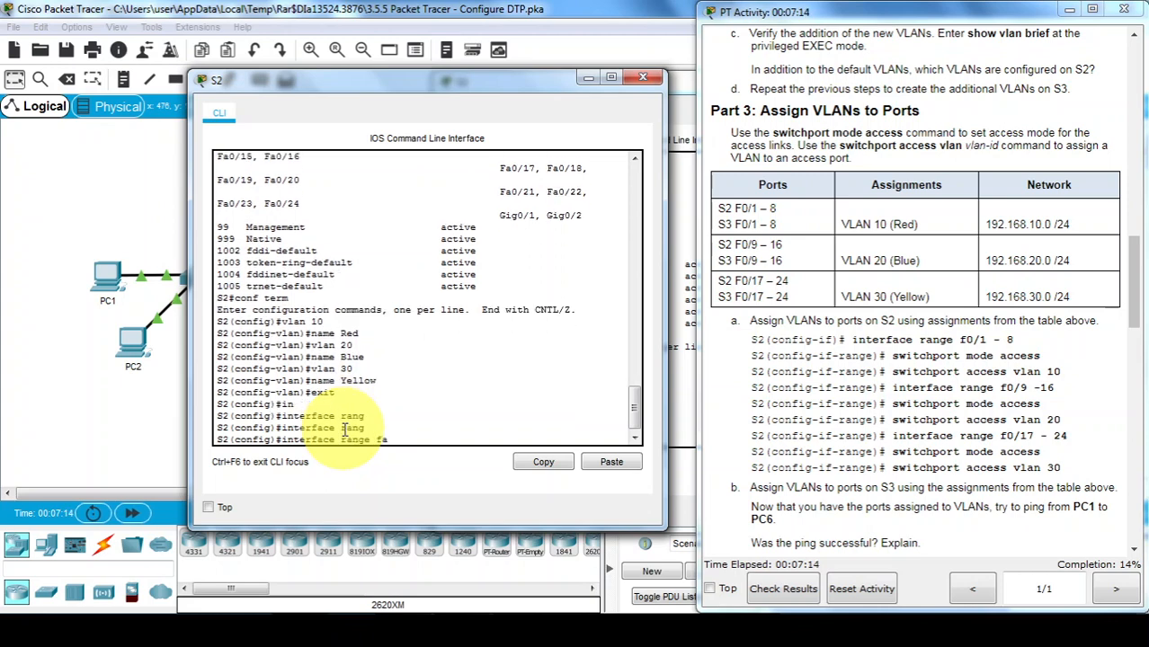
type("s")
key("Tab")
type("0")
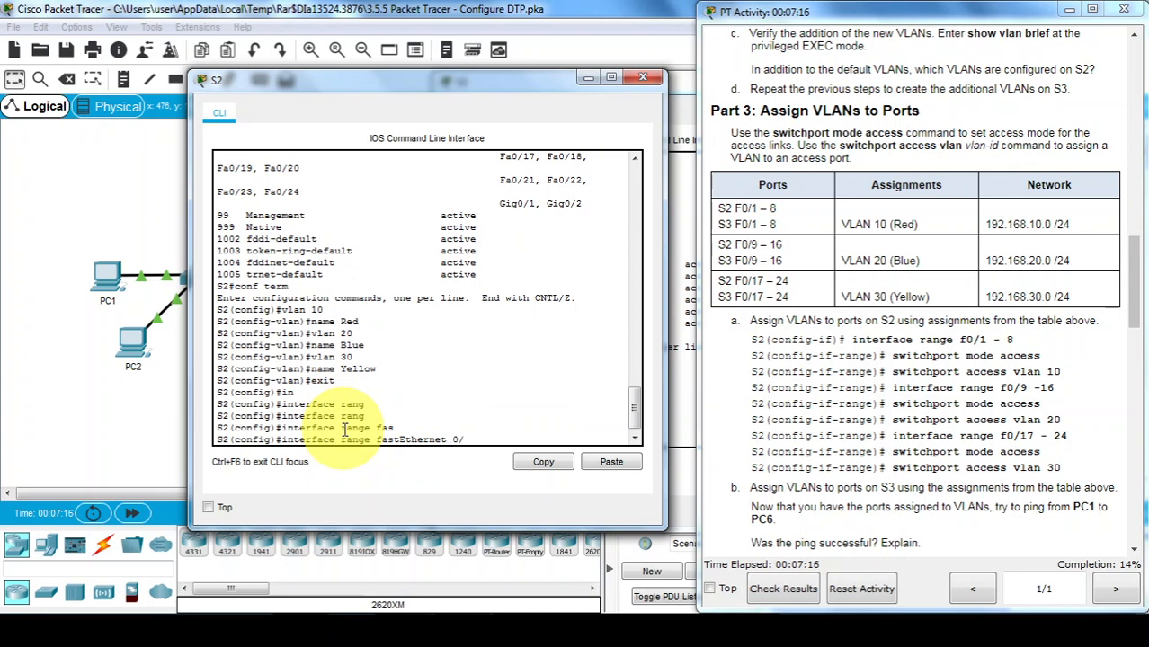
key("Return")
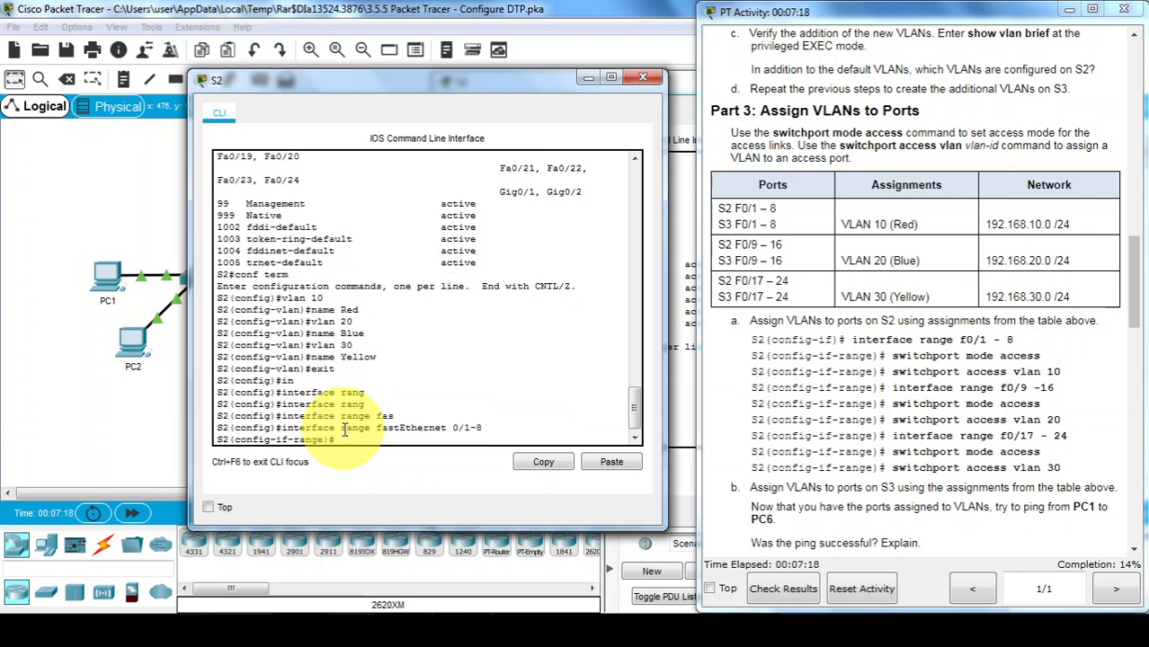
Set S2's FastEthernet 0/1-8 ports to switchport access mode
type("sw")
key("Tab")
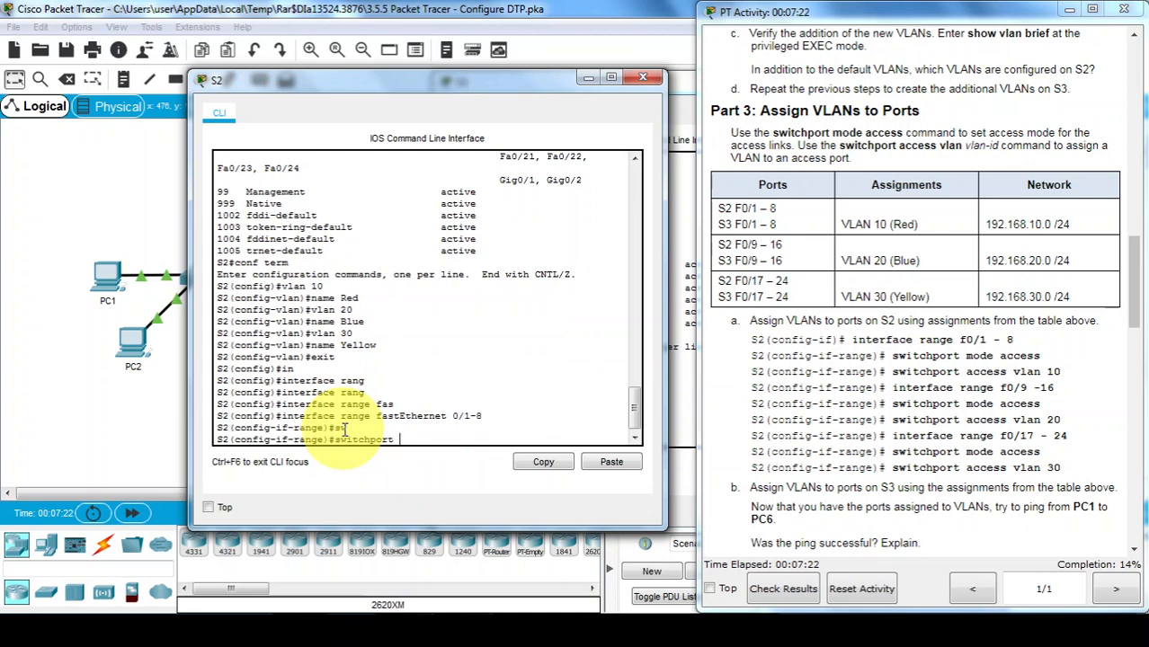
type("mode ac")
key("Tab")
type("acc")
key("Tab")
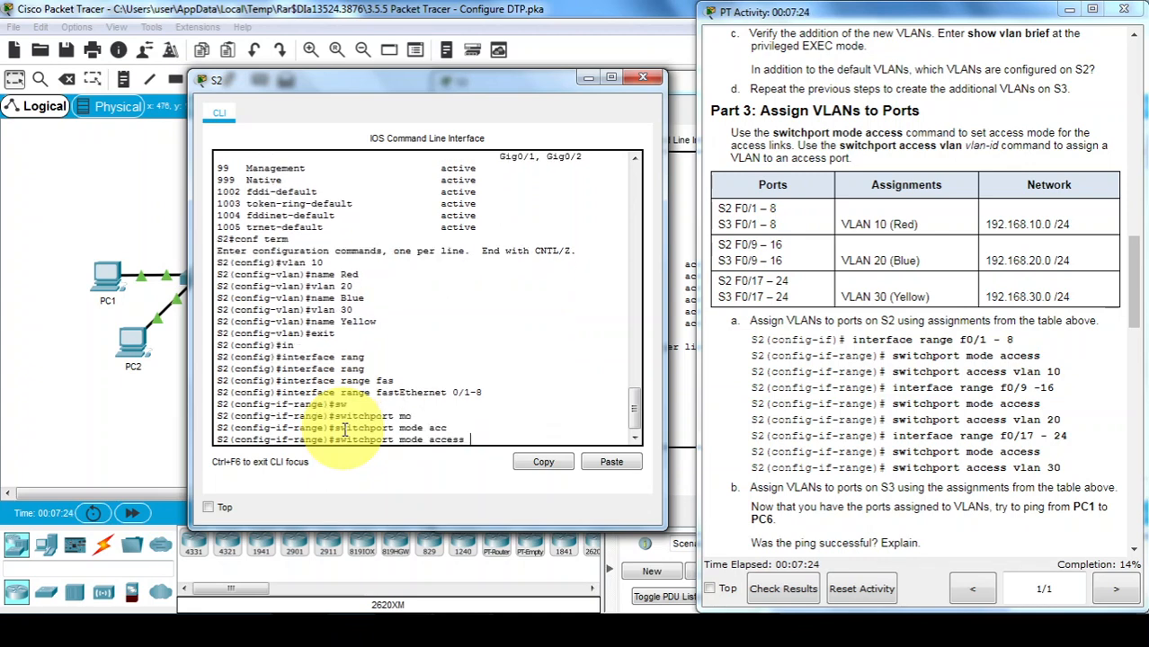
key("Return")
Assign S2's FastEthernet 0/1-8 ports to access VLAN 10
type("sw")
key("Tab")
type("acc")
key("Tab")
type("vl")
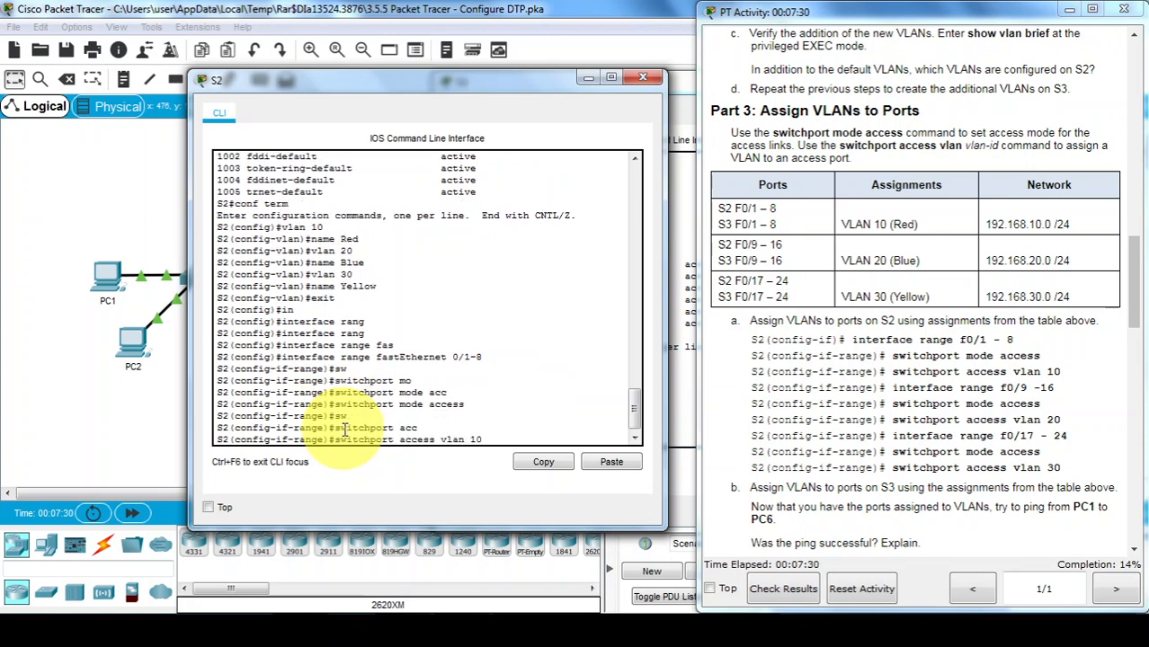
key("Return")
Switch S2 to interface range configuration for FastEthernet 0/9-16
key("Up")
key("Up")
key("Up")
key("Up")
key("Up")
key("Up")
key("Up")
key("Up")
key("Up")
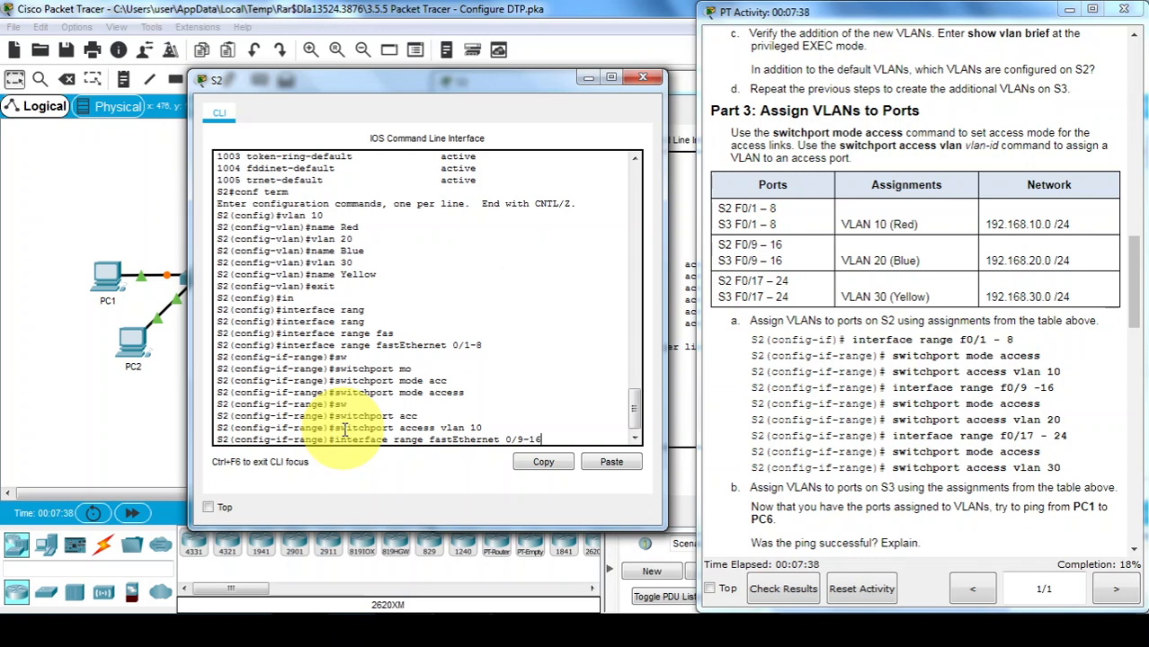
key("Return")
Set S2's FastEthernet 0/9-16 ports to access mode and assign them to VLAN 20
key("Up")
key("Up")
key("Up")
key("Up")
key("Up")
key("Return")
key("Up")
key("Up")
key("Up")
key("BackSpace")
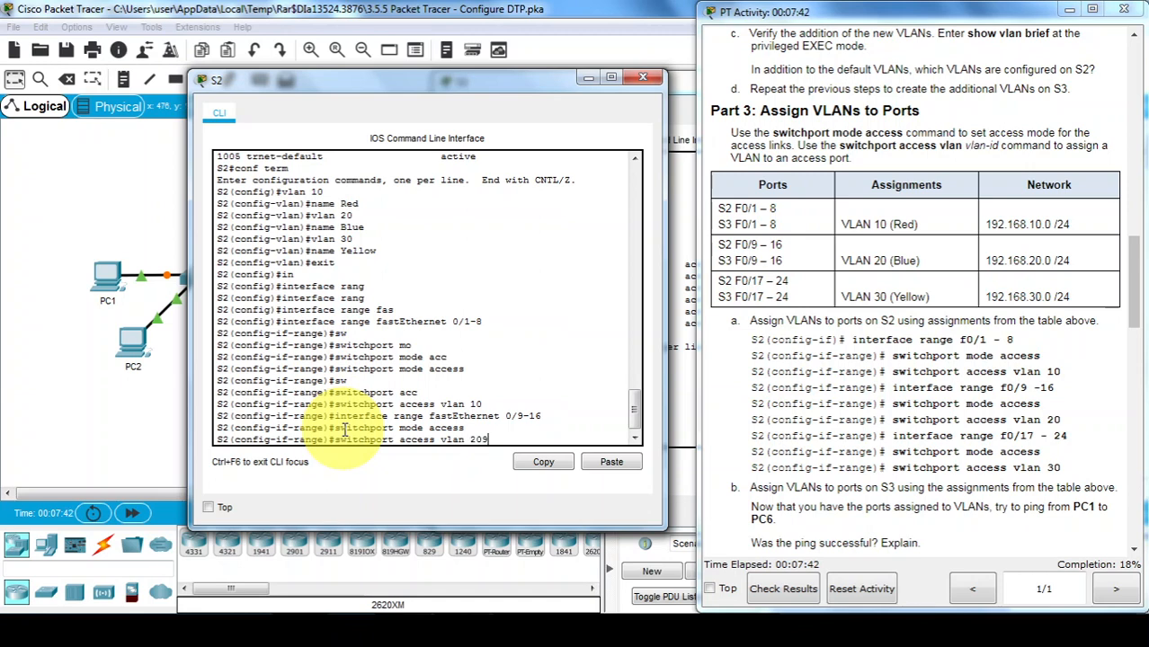
type("2")
key("Return")
Select the interface range FastEthernet 0/17-24 on S2 and set those ports to access mode
key("Up")
key("Up")
key("Up")
key("BackSpace")
key("BackSpace")
key("BackSpace")
key("BackSpace")
type("17-24")
key("Return")
key("Up")
key("Up")
key("Up")
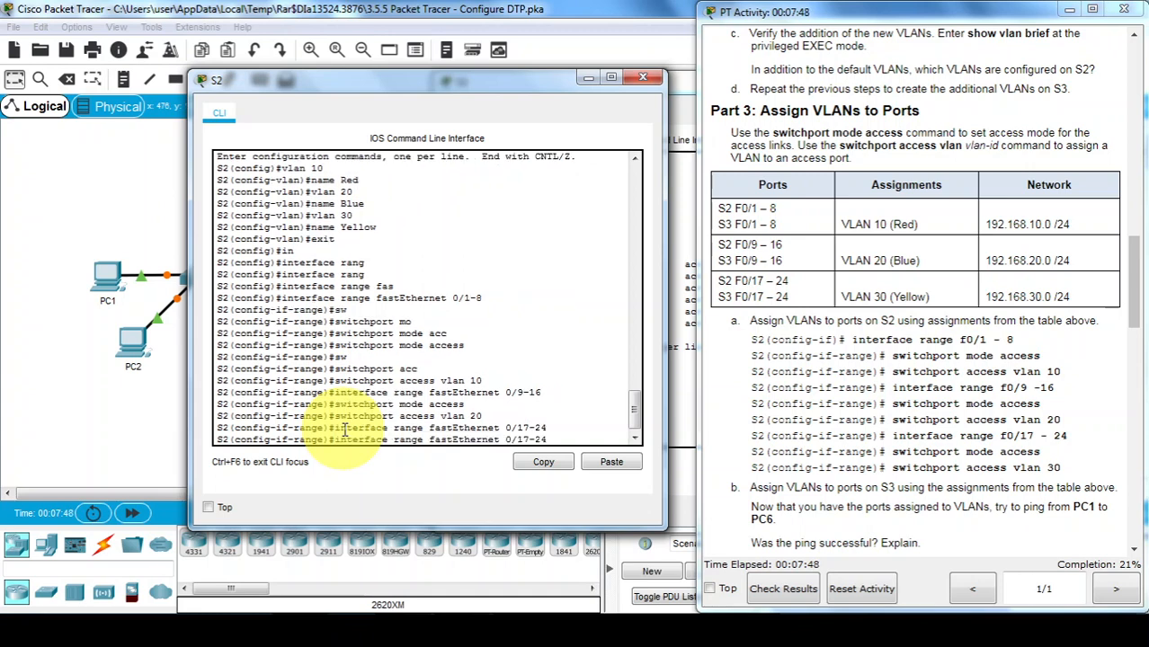
key("Return")
Assign S2's FastEthernet 0/17-24 ports to access VLAN 30 and return to privileged EXEC mode
key("Up")
key("Up")
key("Up")
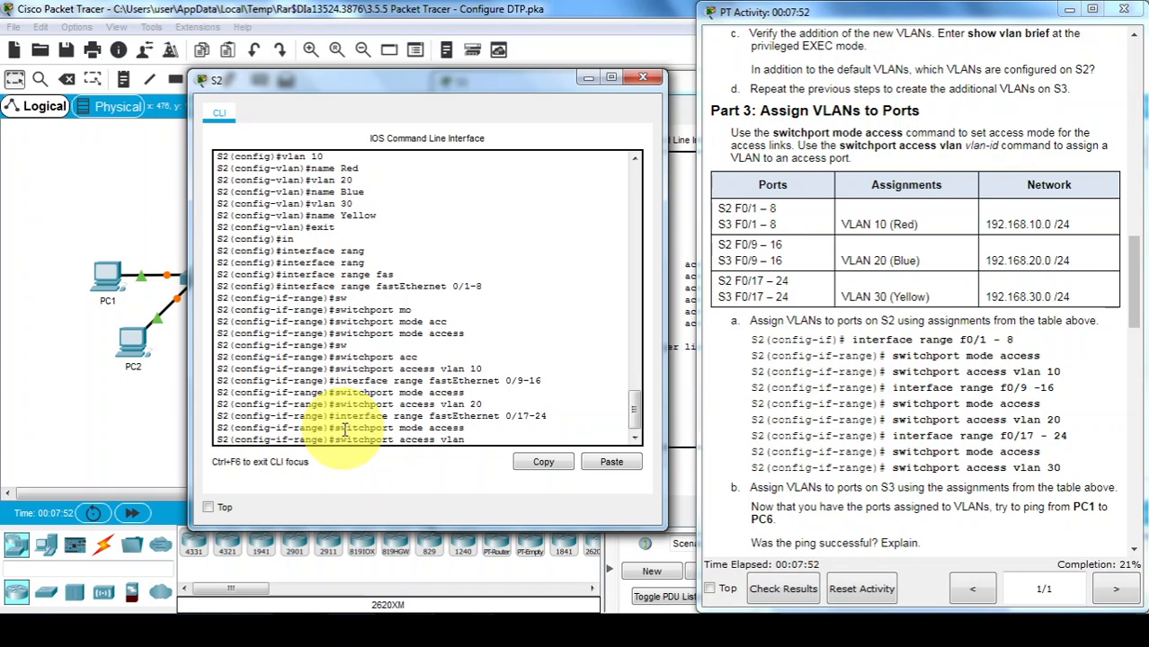
key("Return")
key("Return")
key("ctrl+z")
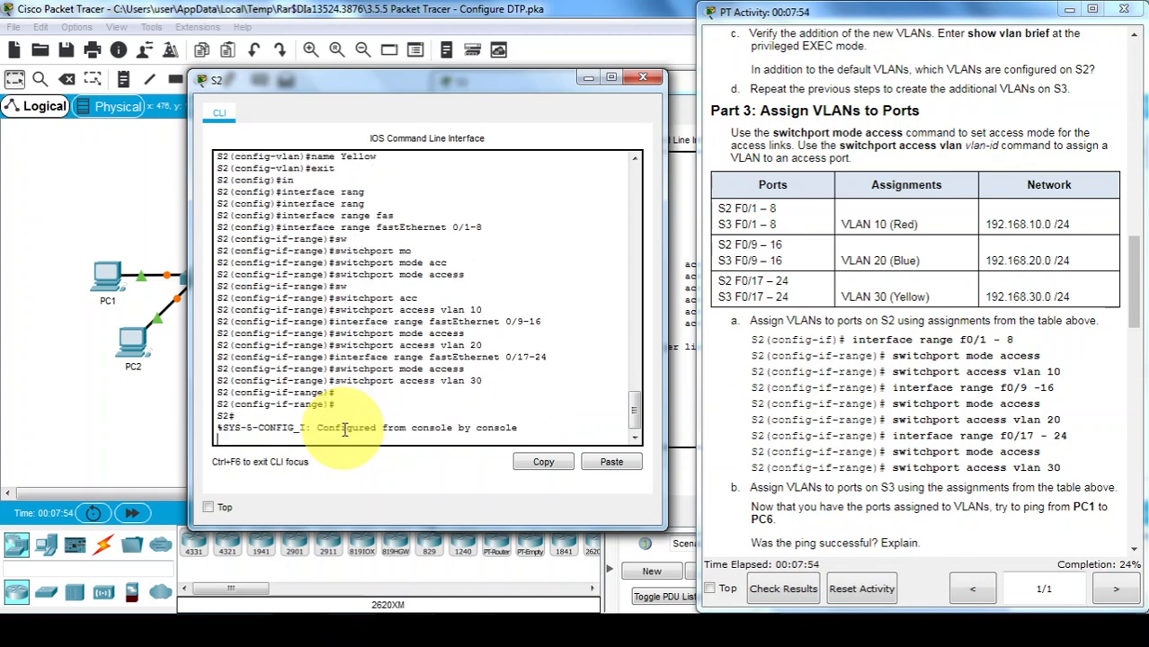
key("Return")
key("Return")
key("Return")
key("Return")
key("Return")
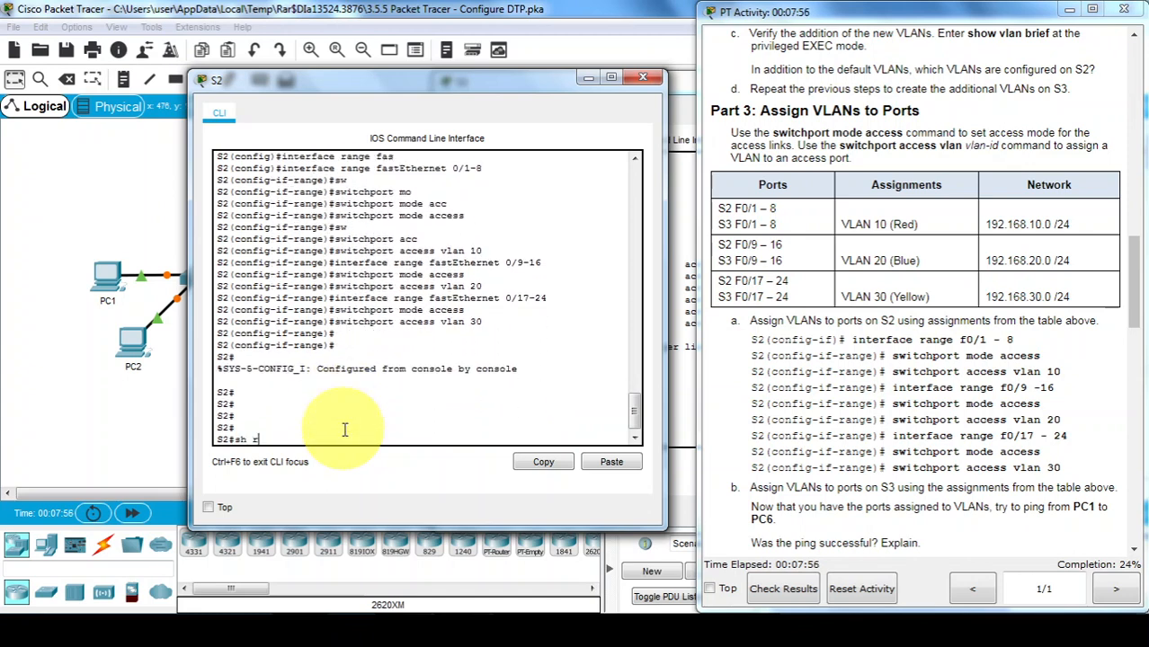
Display S2's running configuration and copy the port settings from FastEthernet0/1 through FastEthernet0/24
type("sh run")
key("Return")
key("space")
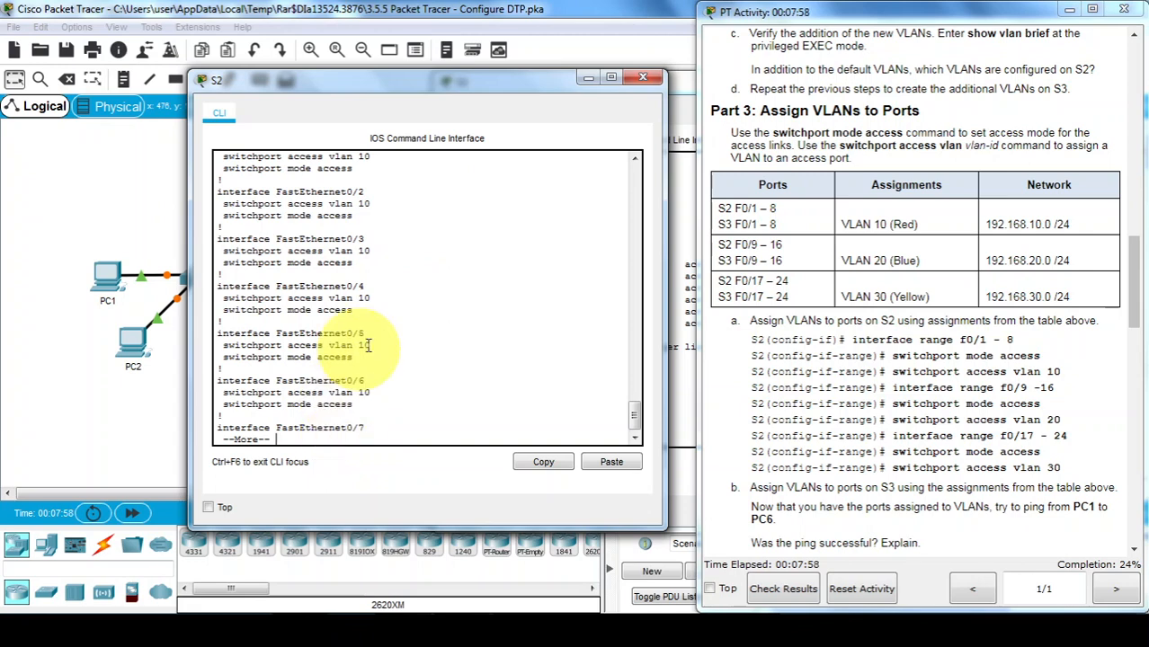
key("space")
key("space")
key("space")
key("space")
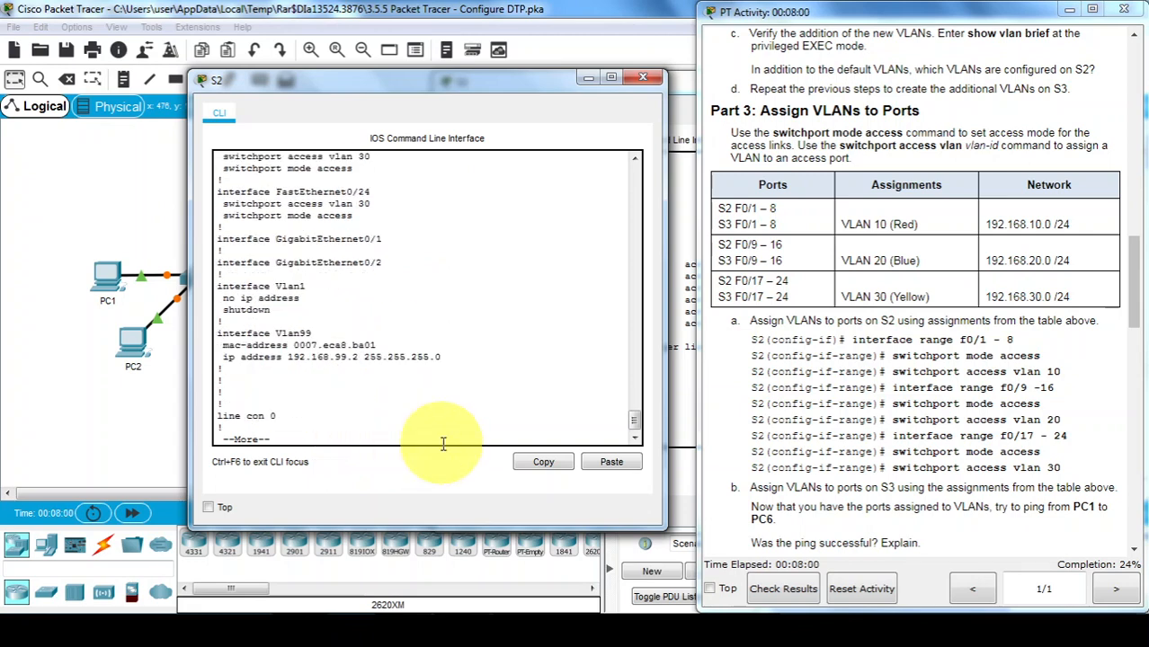
left_click_drag(635, 419, 634, 332)
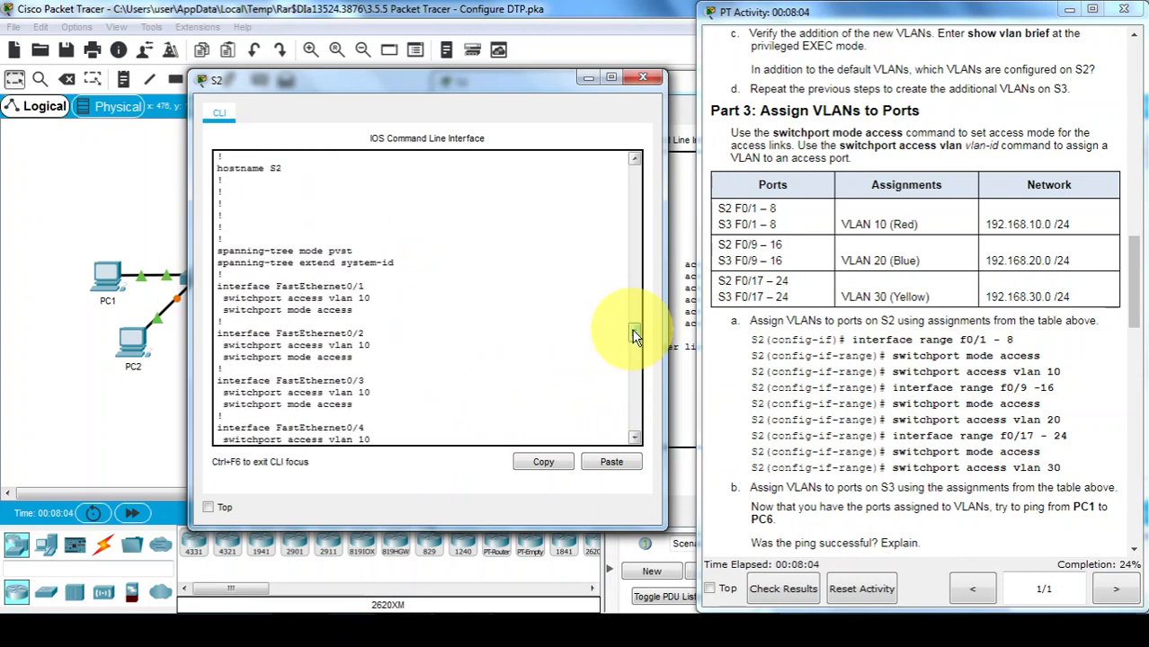
left_click_drag(218, 288, 362, 212)
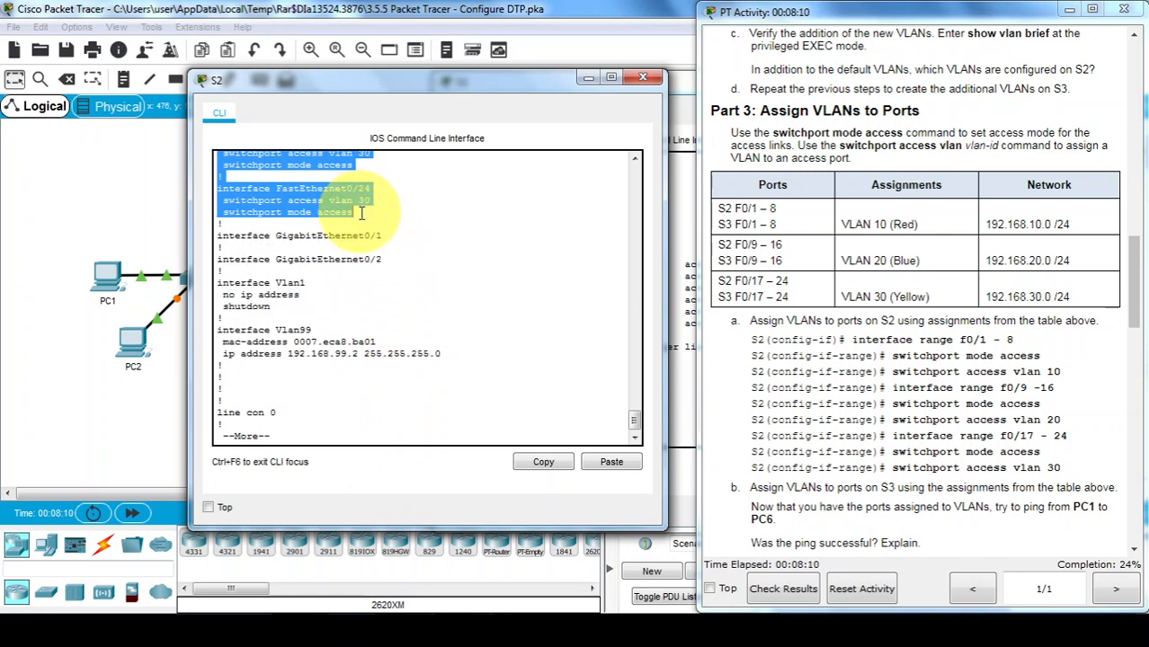
right_click(315, 212)
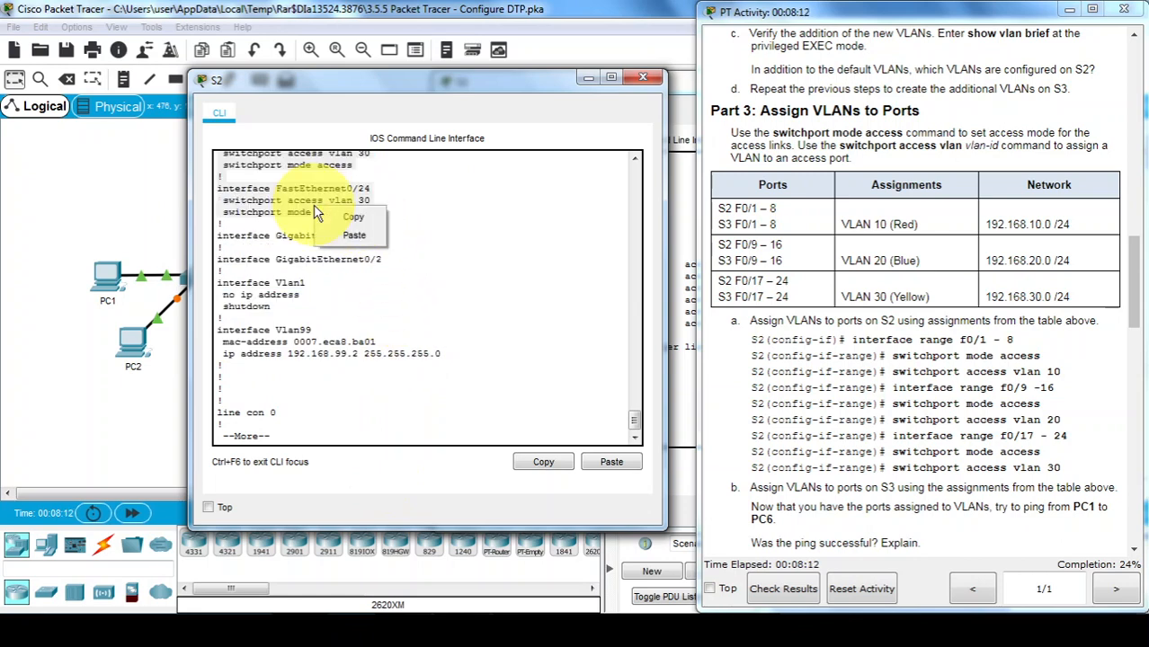
left_click(350, 216)
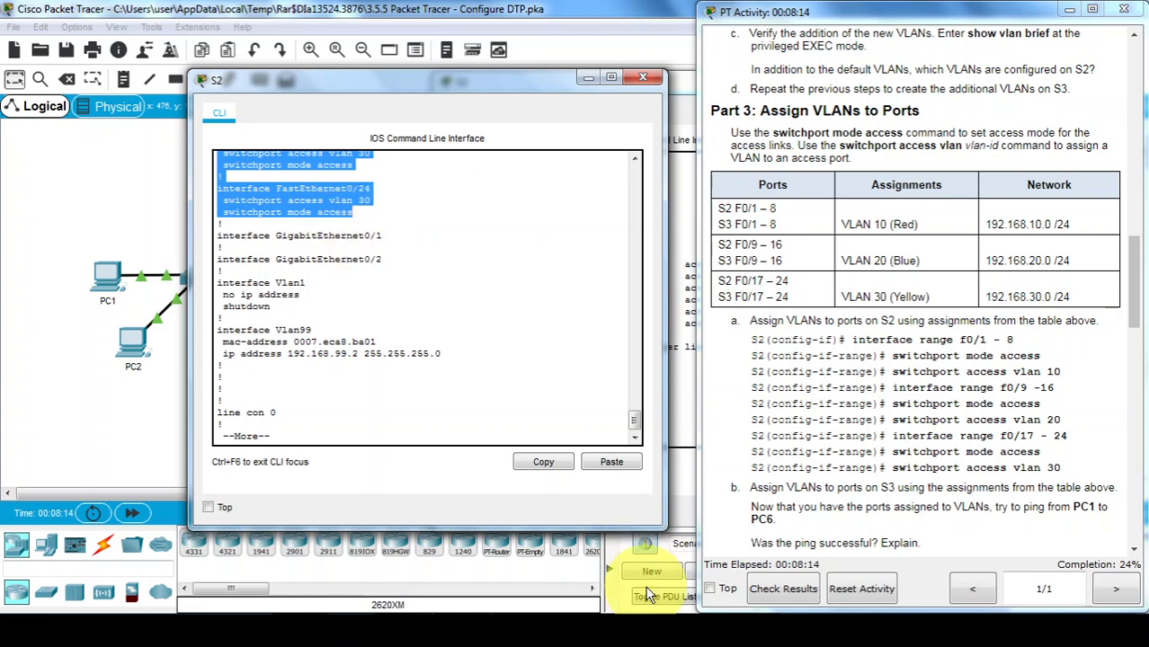
Paste the copied port settings into S3's global configuration mode and return to privileged EXEC mode
left_click(730, 633)
type("exit")
key("Return")
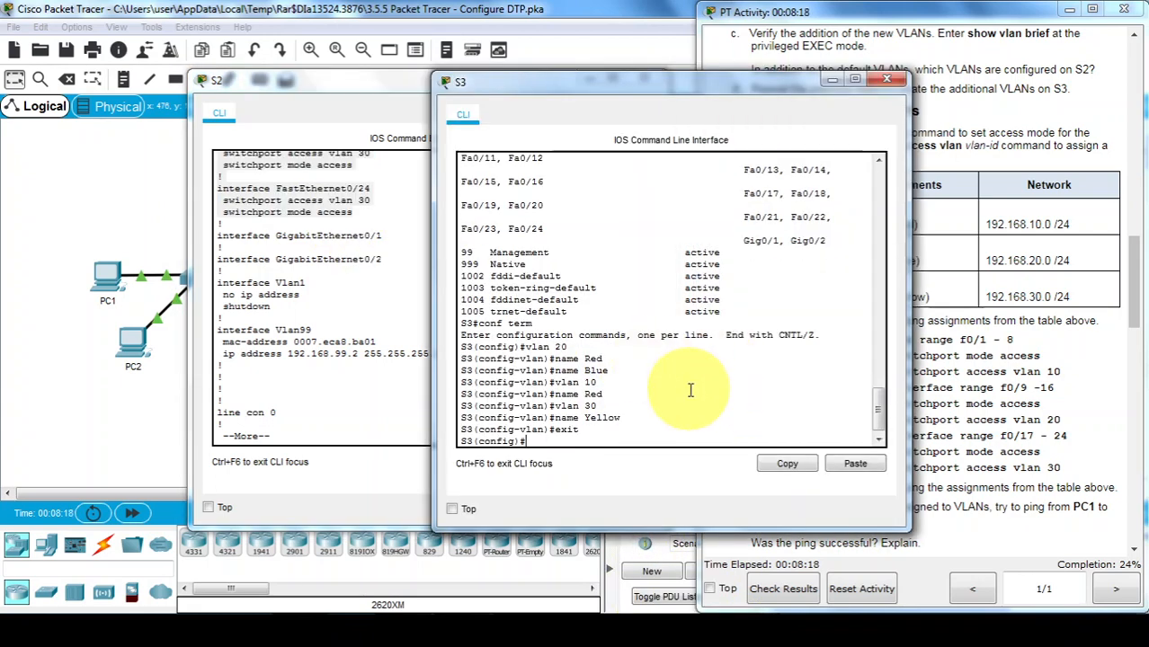
right_click(692, 397)
left_click(719, 427)
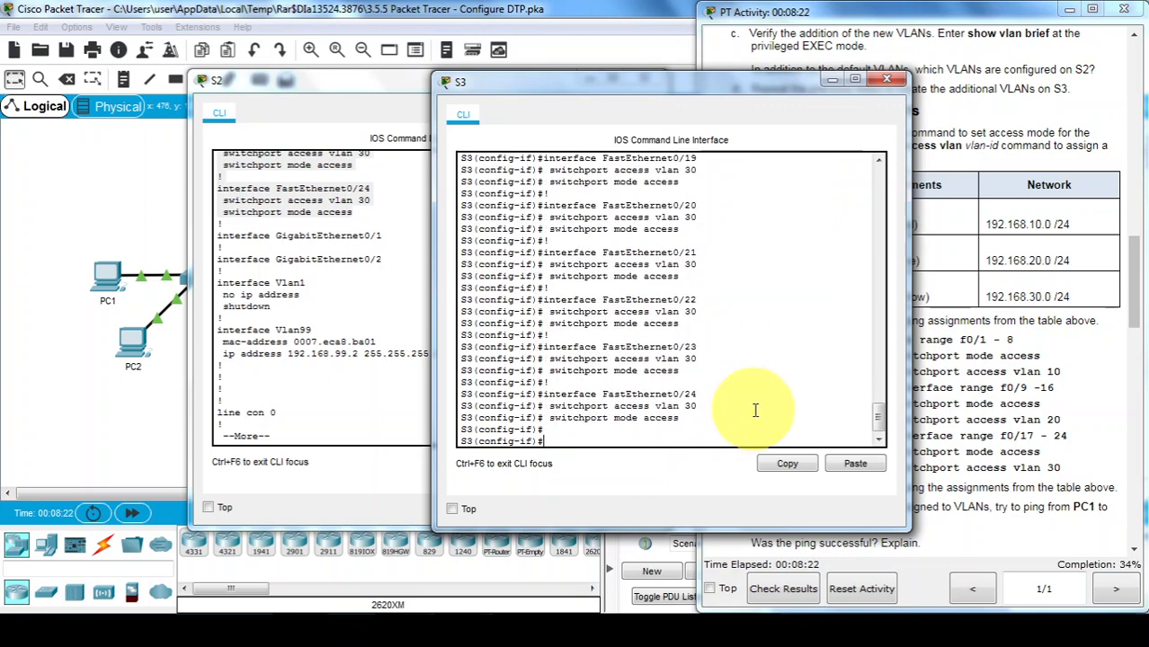
key("ctrl+z")
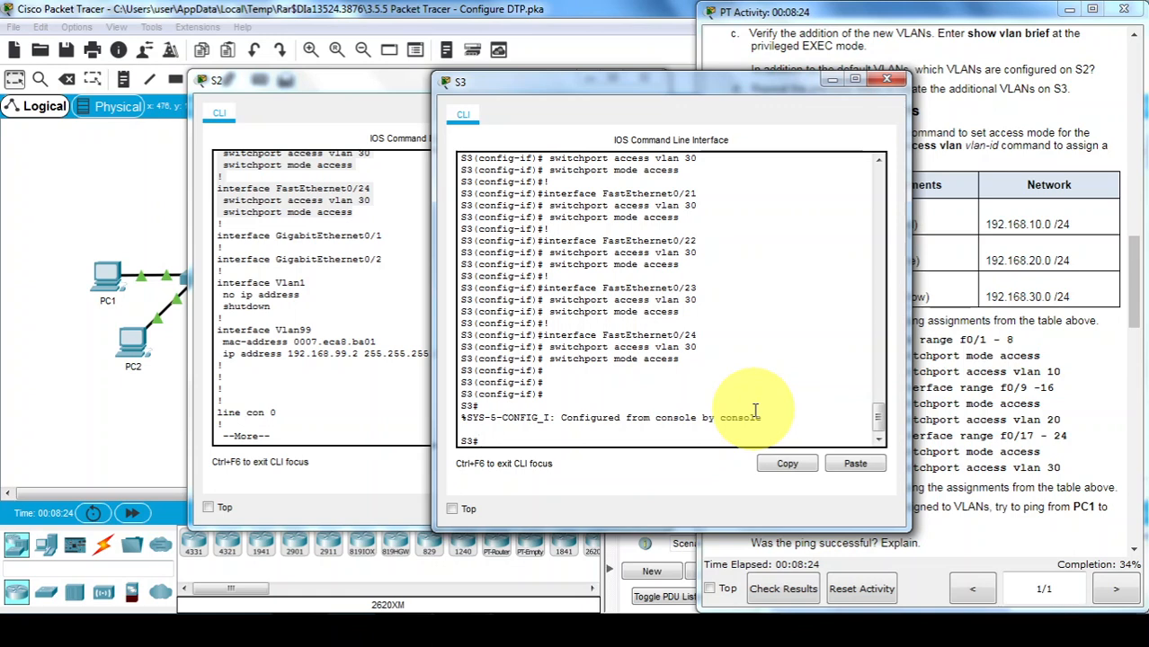
Look up PC6's IP address in the activity's addressing table and ping 192.168.10.2 from PC1's command prompt
left_click(1122, 499)
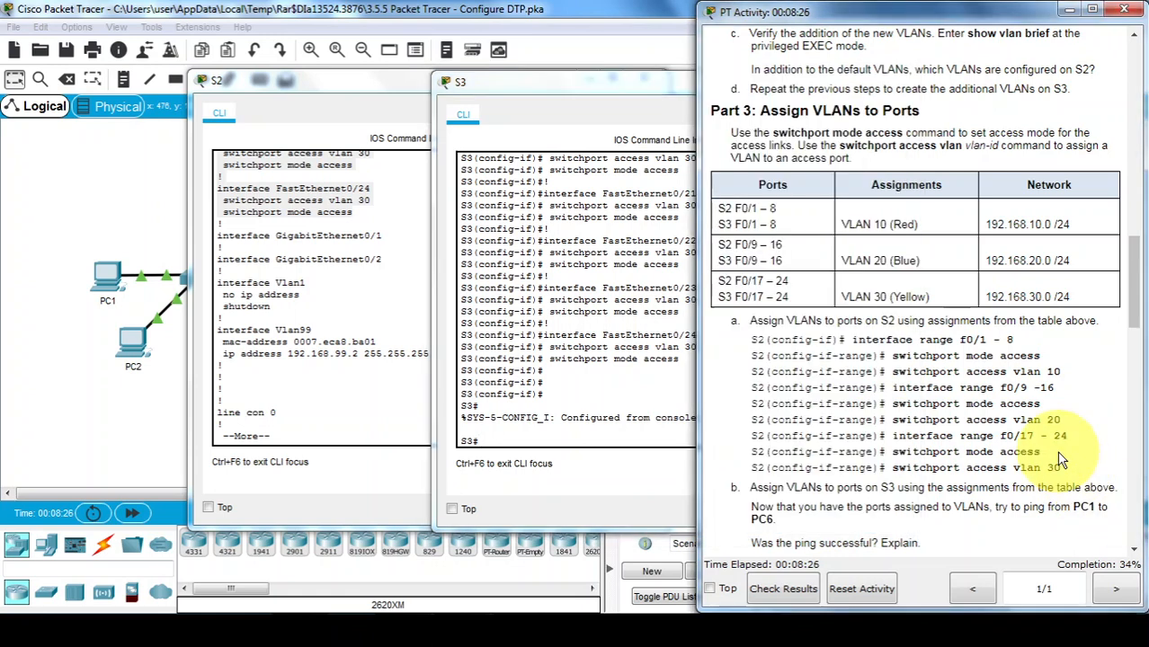
scroll(1138, 333, "down", 3)
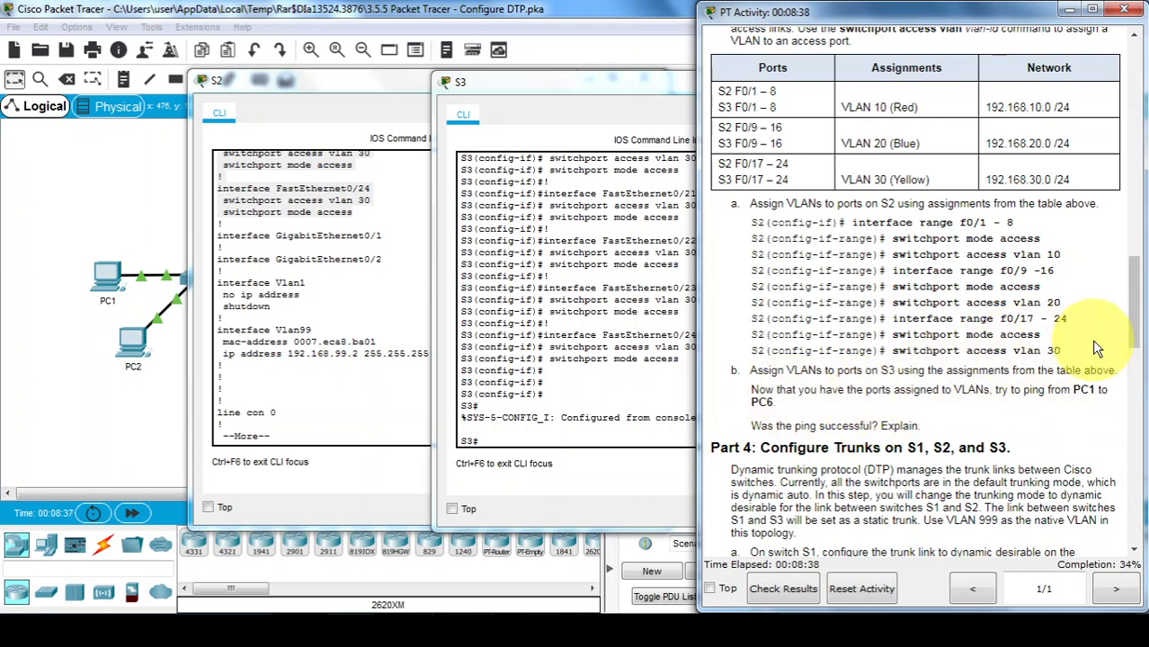
left_click_drag(1136, 324, 1144, 112)
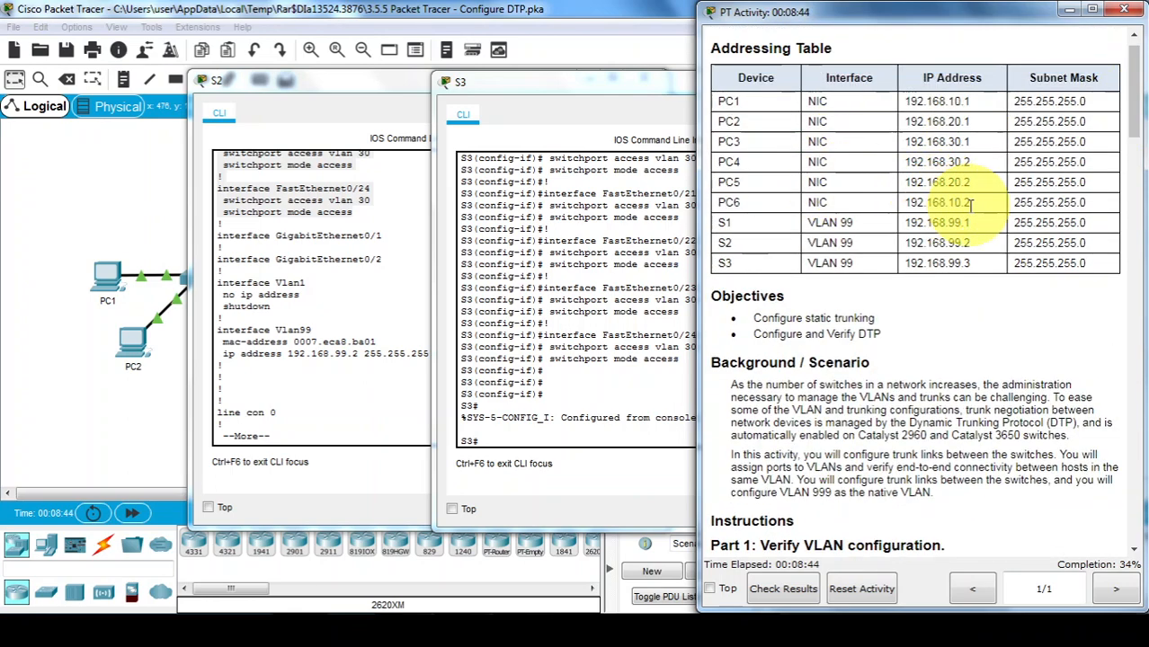
left_click(142, 409)
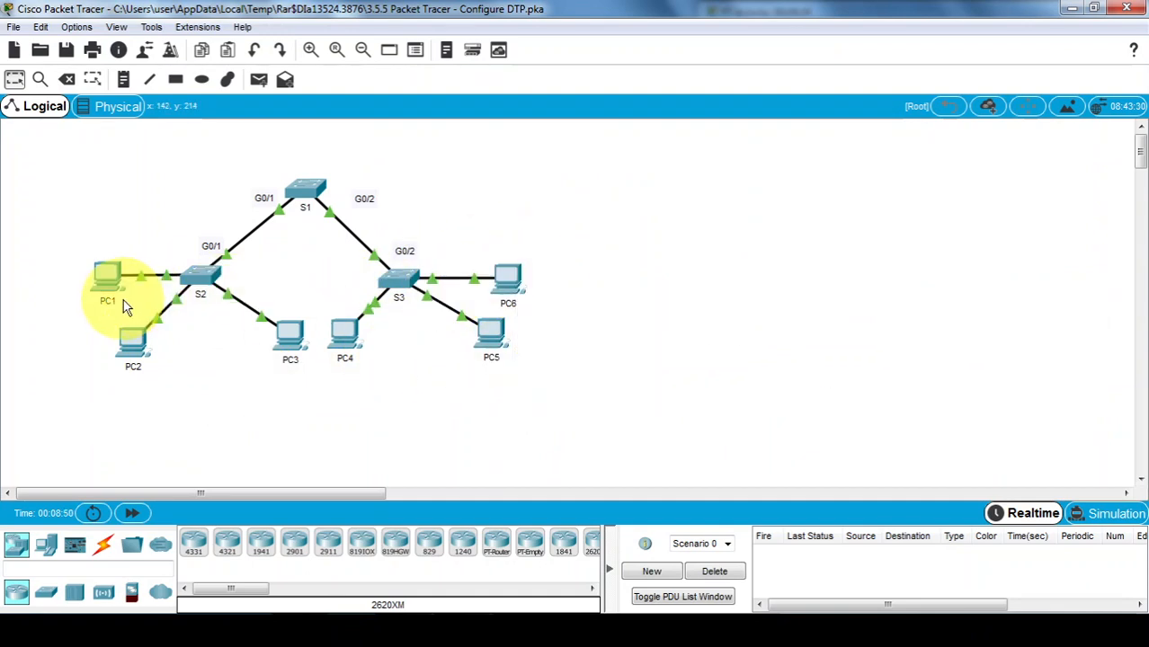
left_click(105, 269)
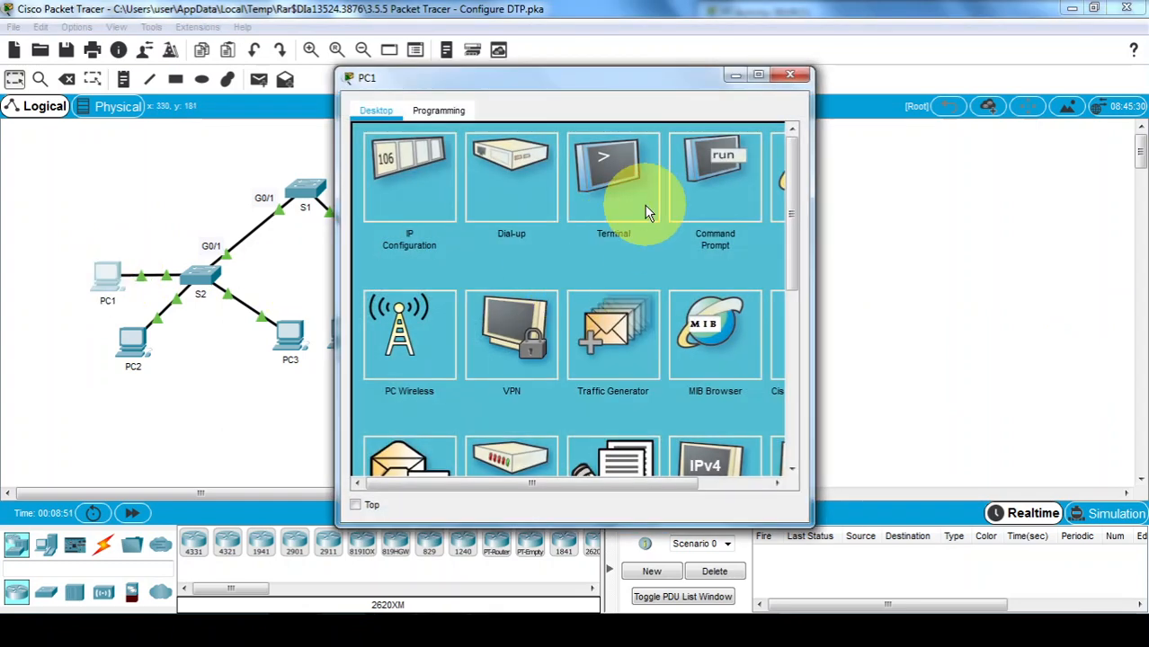
left_click(721, 193)
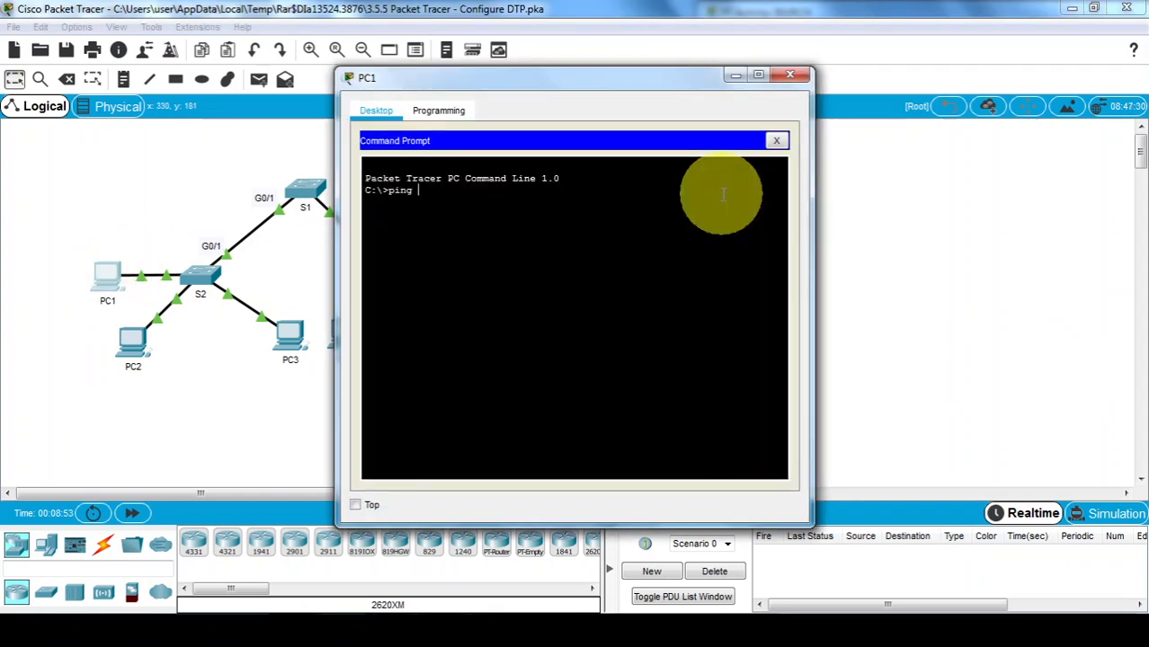
type("ping 192.168.10.2")
key("Return")
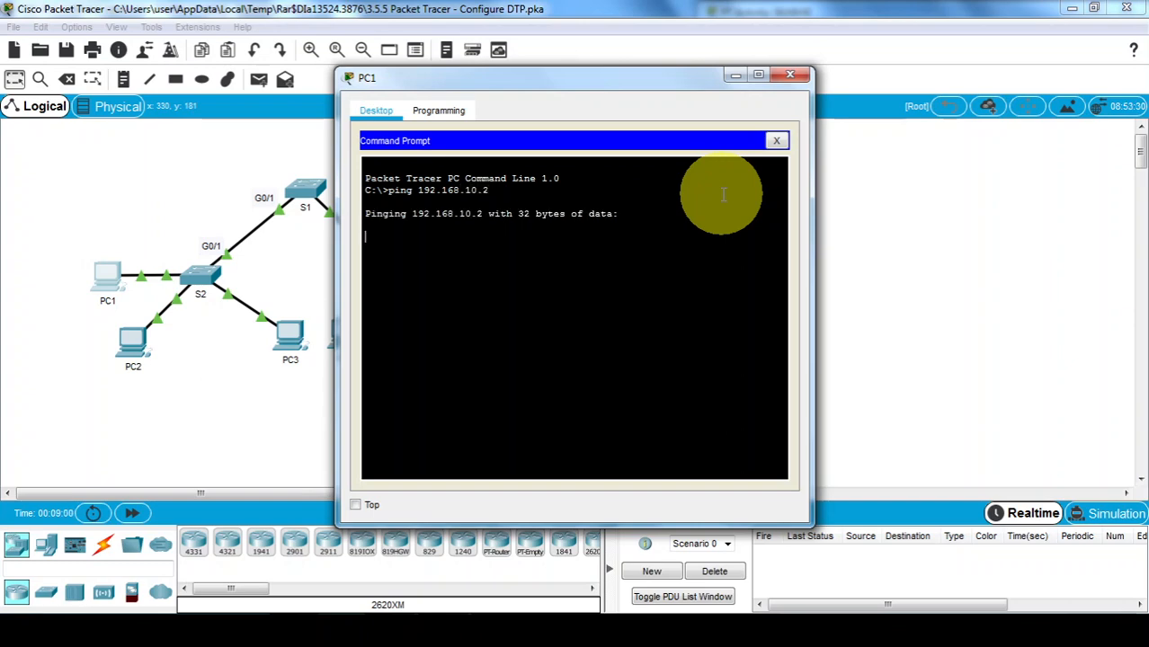
left_click_drag(675, 86, 915, 70)
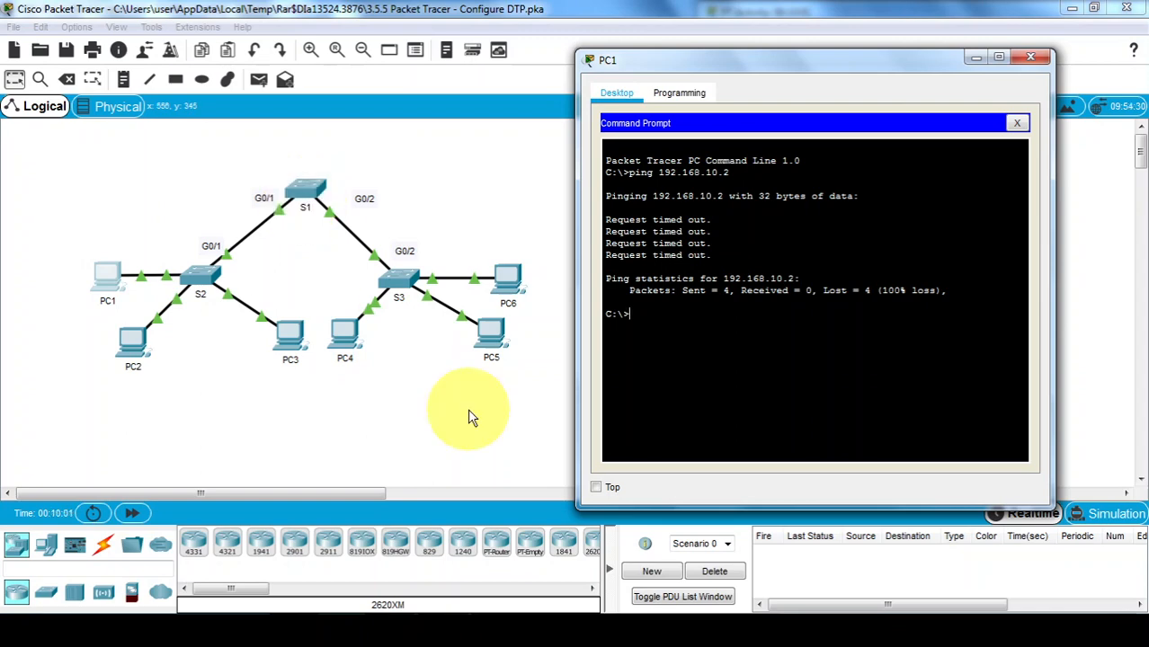
Read the Part 4 instructions for configuring trunks on S1, S2 and S3
left_click(496, 611)
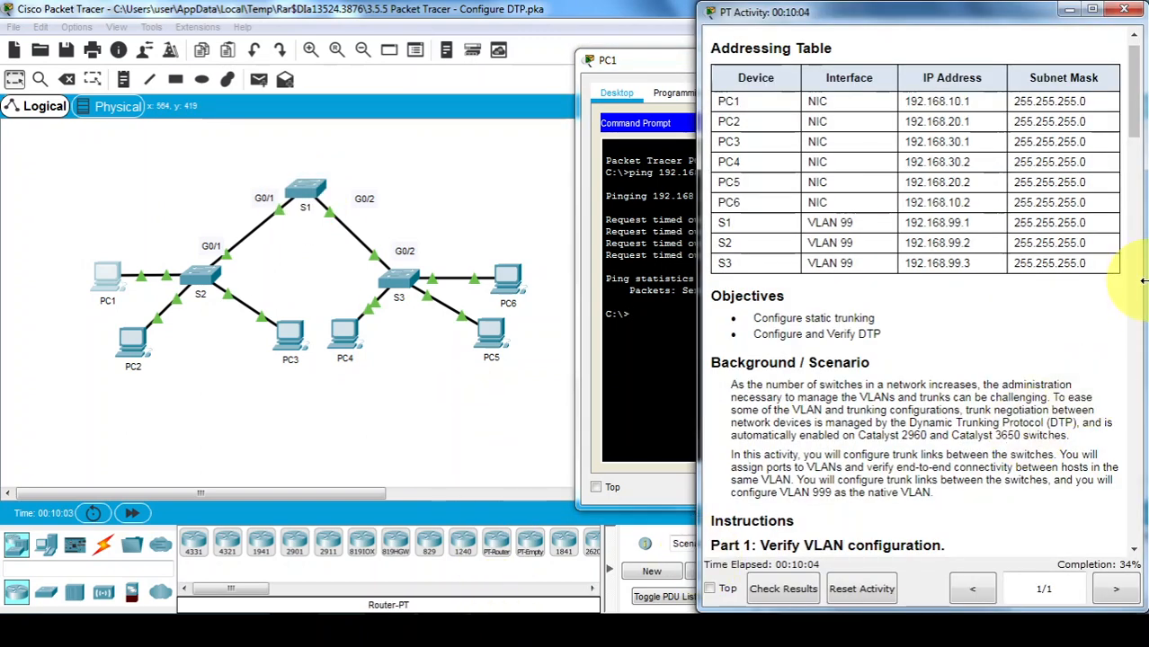
left_click_drag(1137, 135, 1141, 381)
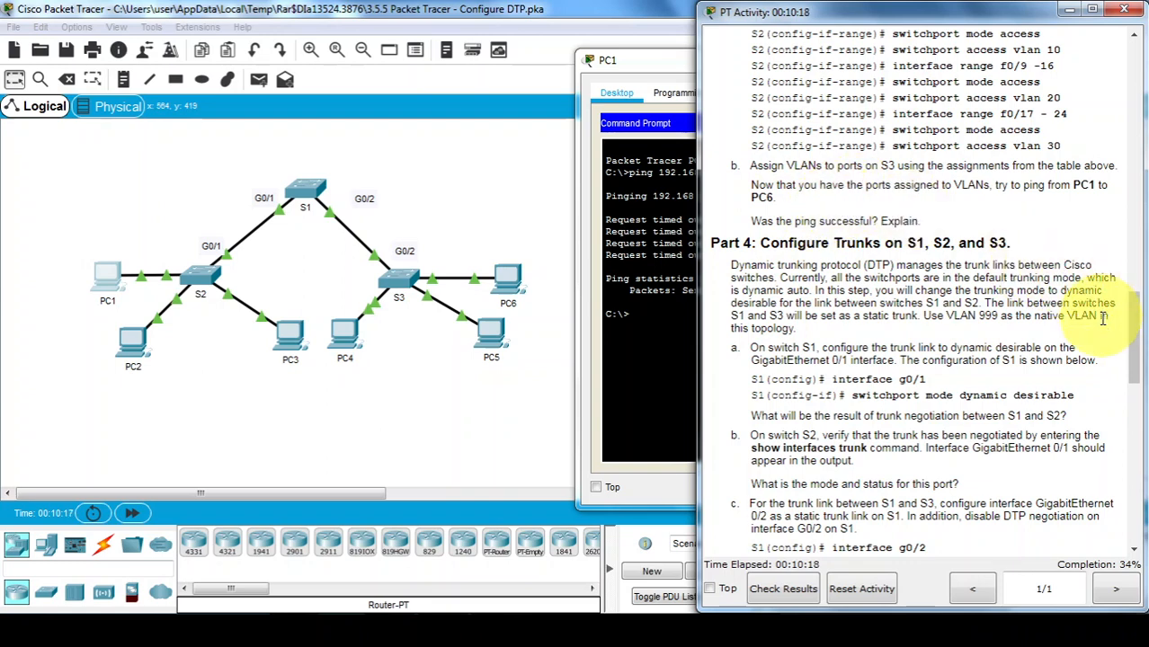
left_click_drag(1137, 338, 1137, 357)
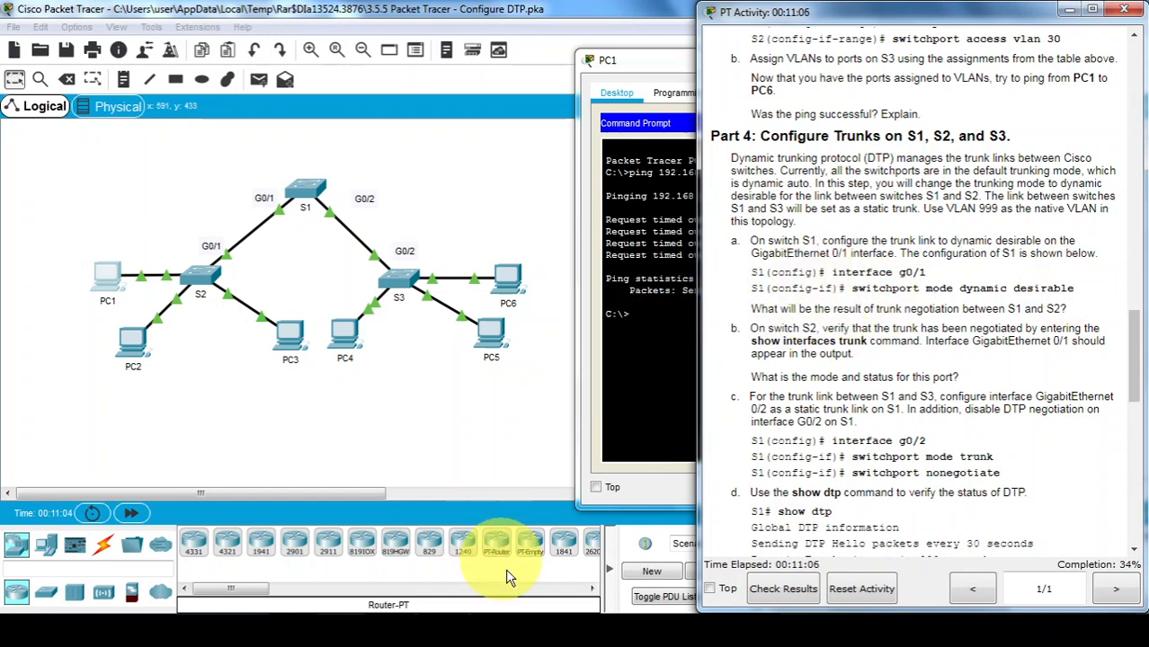
Enter global configuration mode on S1 and open interface configuration for GigabitEthernet 0/1
left_click(600, 631)
type("conf term")
key("Return")
type("in")
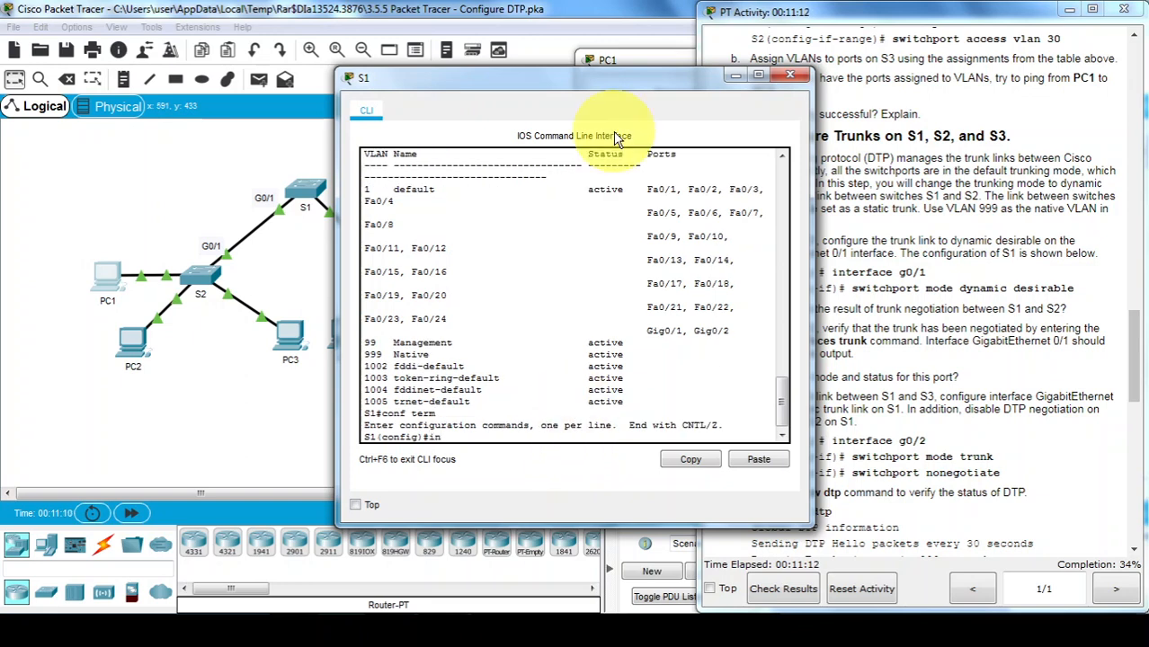
left_click_drag(624, 79, 672, 68)
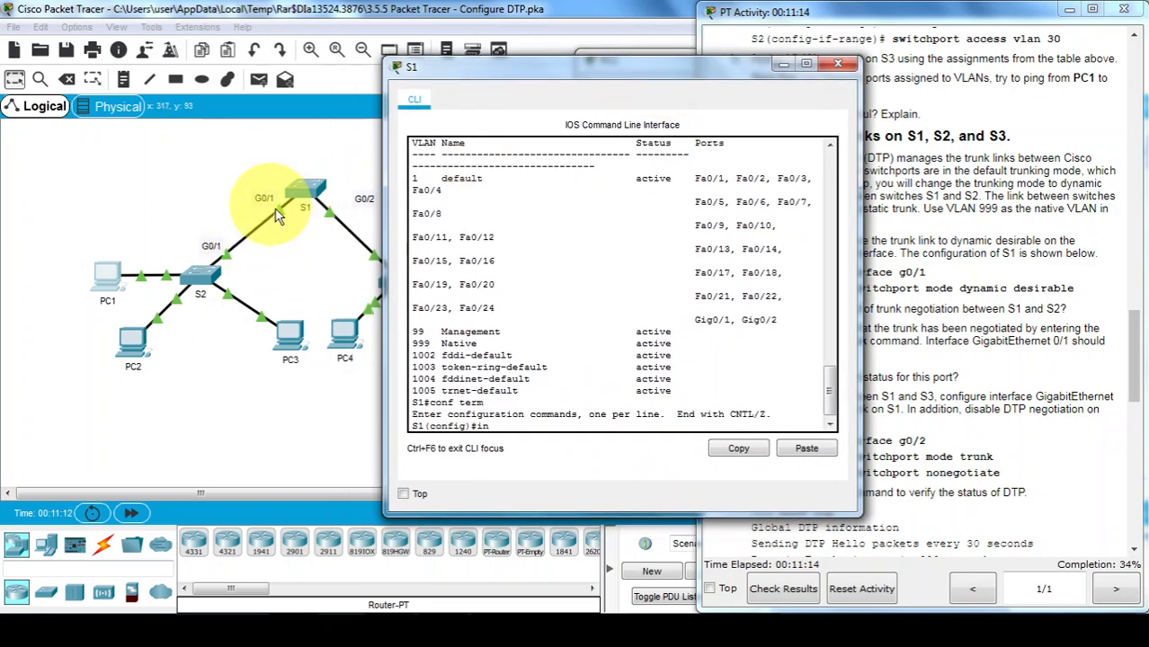
key("Tab")
type("g")
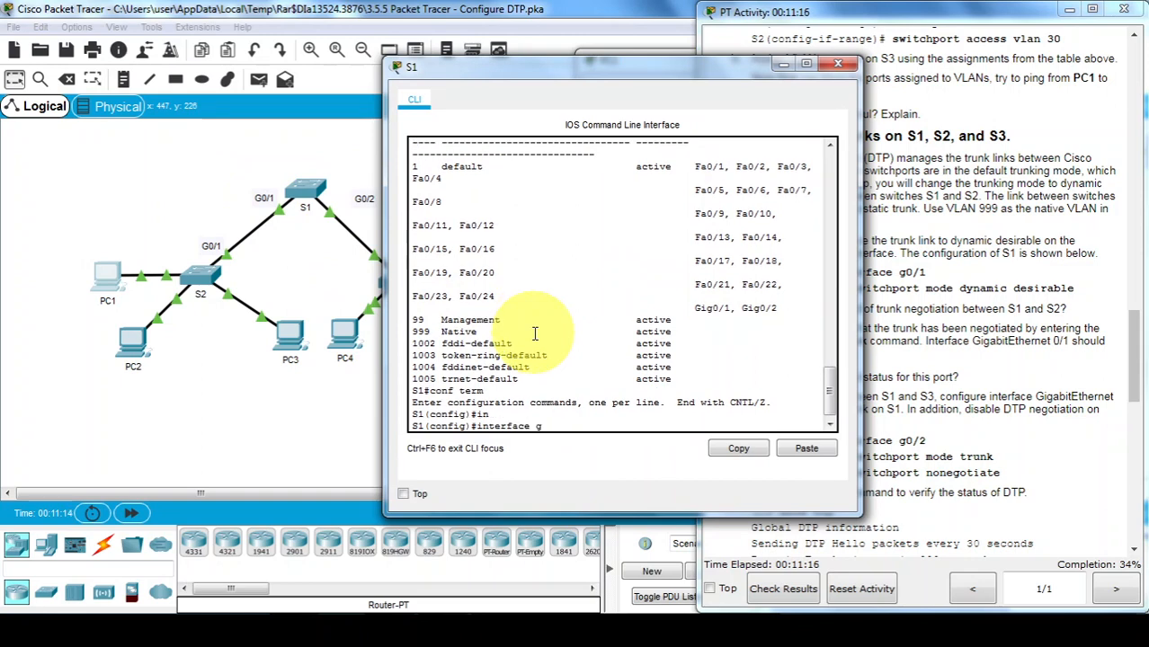
type("i")
key("Tab")
type("0")
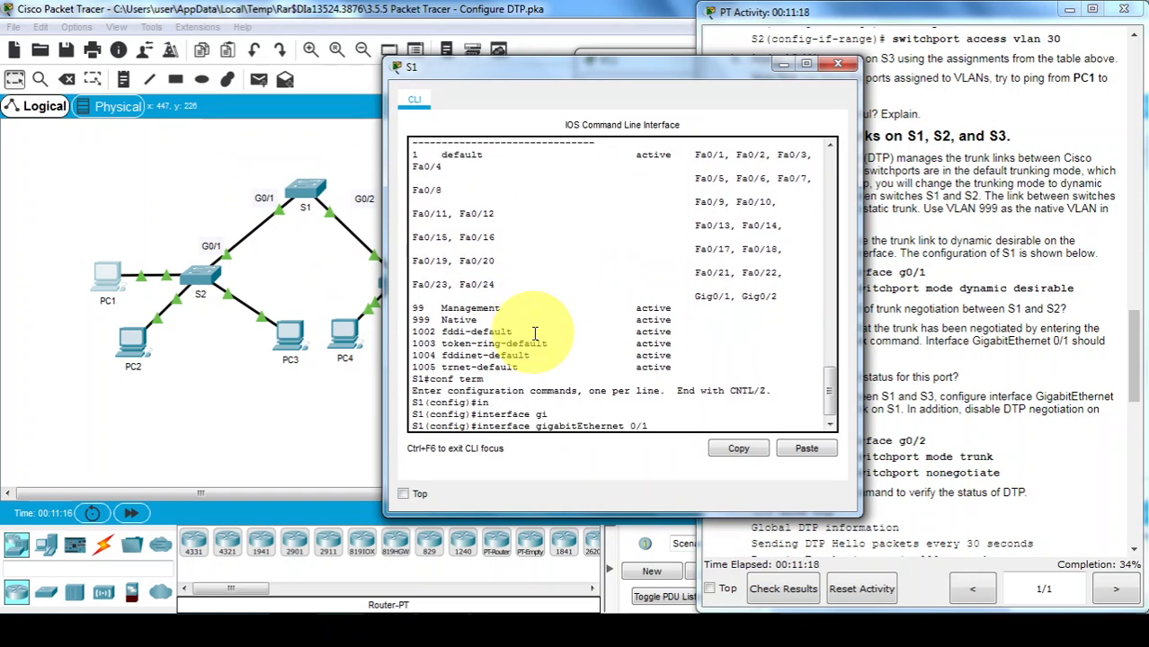
type("/1")
key("Return")
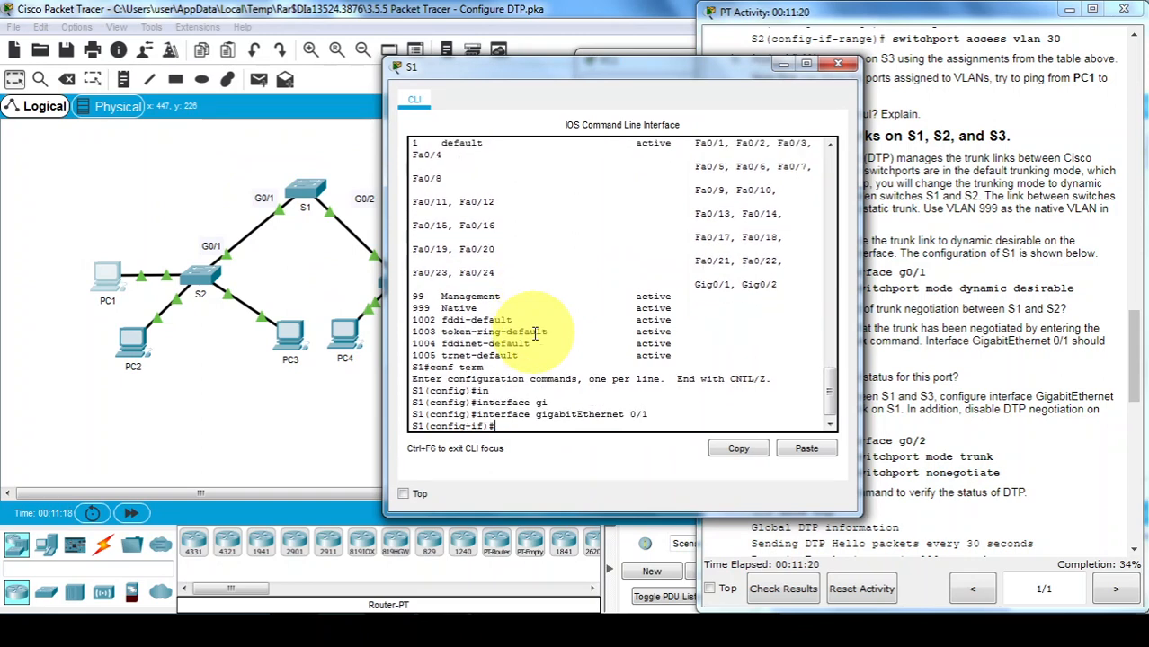
Set the switchport mode of S1's GigabitEthernet 0/1 to dynamic desirable and return to privileged EXEC mode
type("sw")
key("Tab")
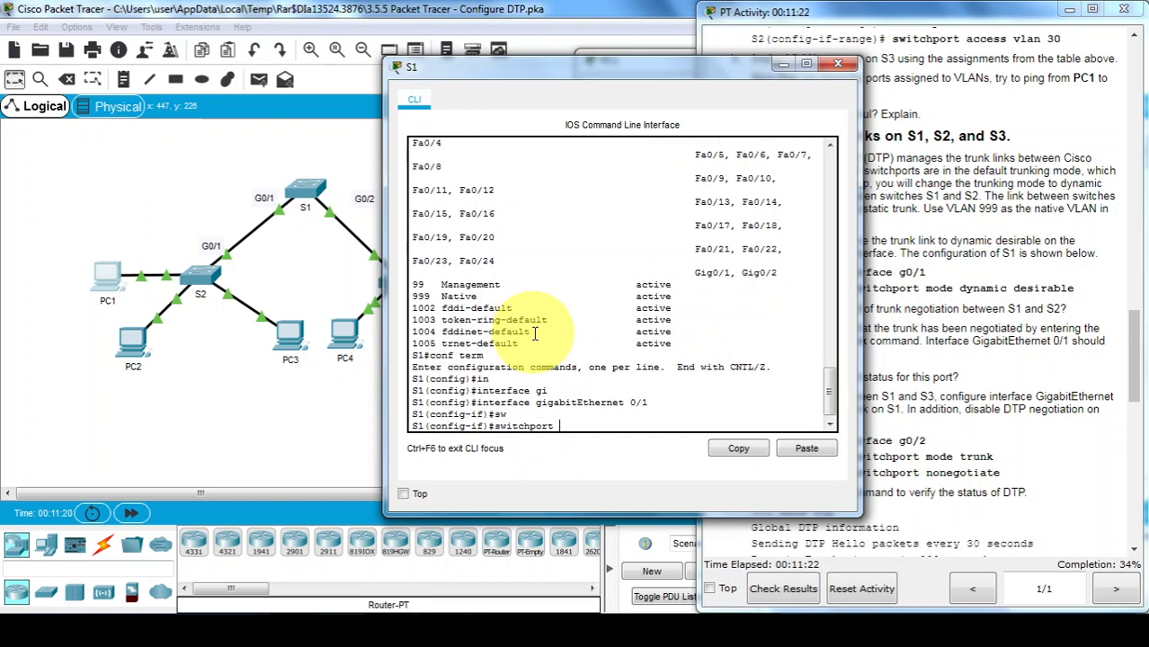
type("mo")
key("Tab")
type("d")
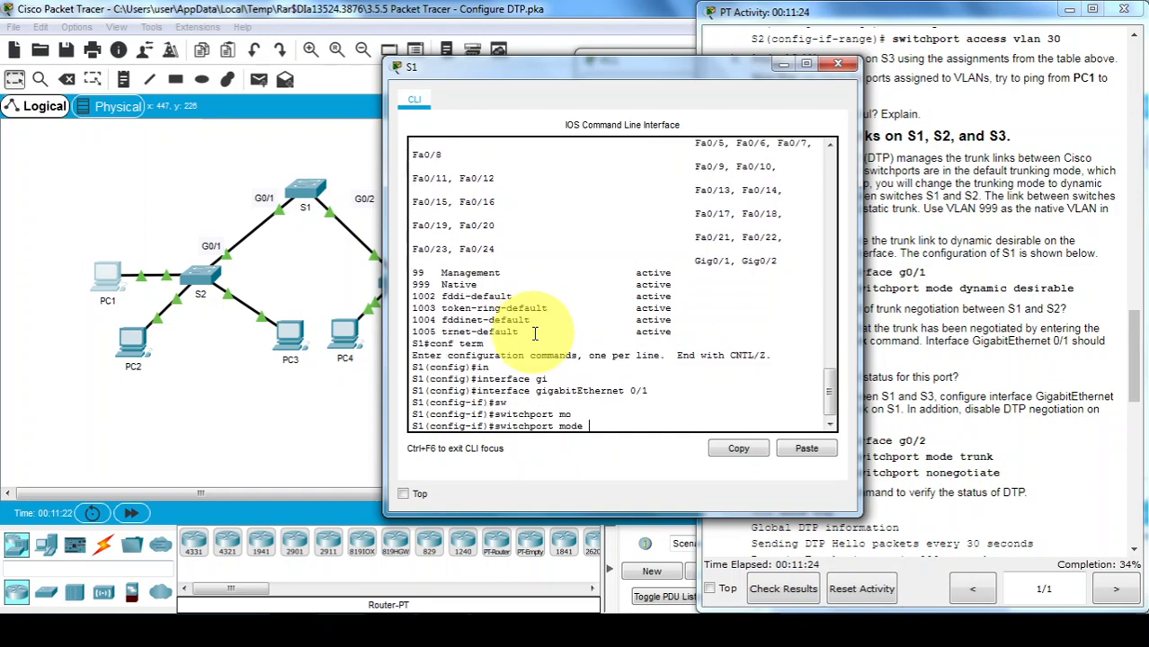
type("yn")
key("Tab")
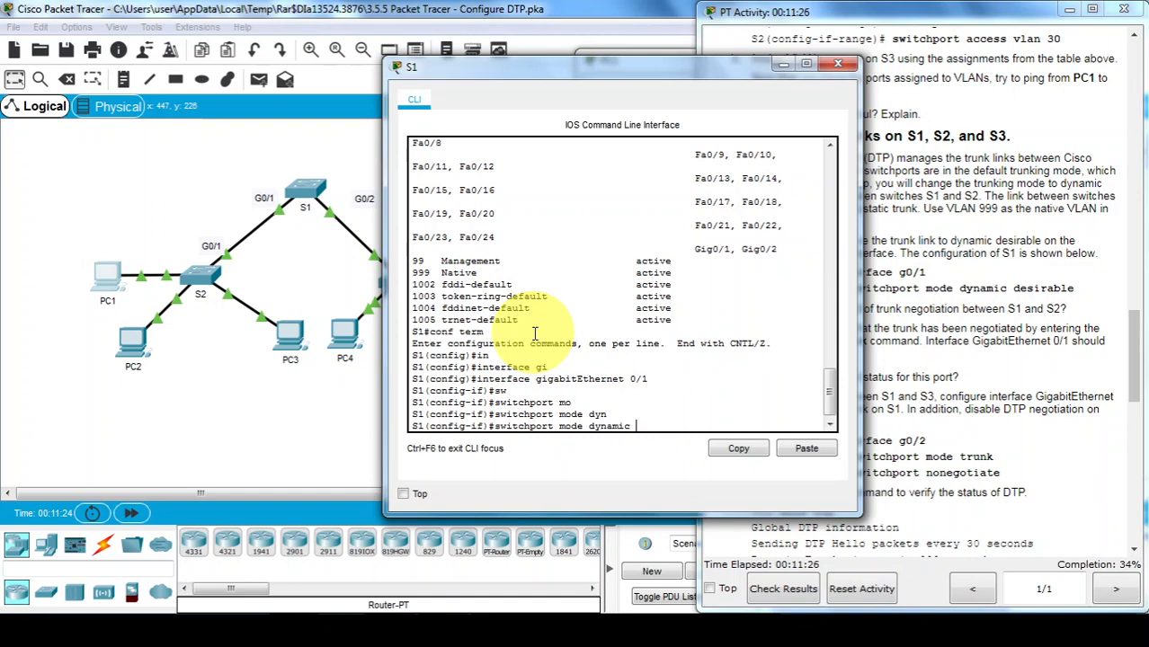
type("des")
key("Tab")
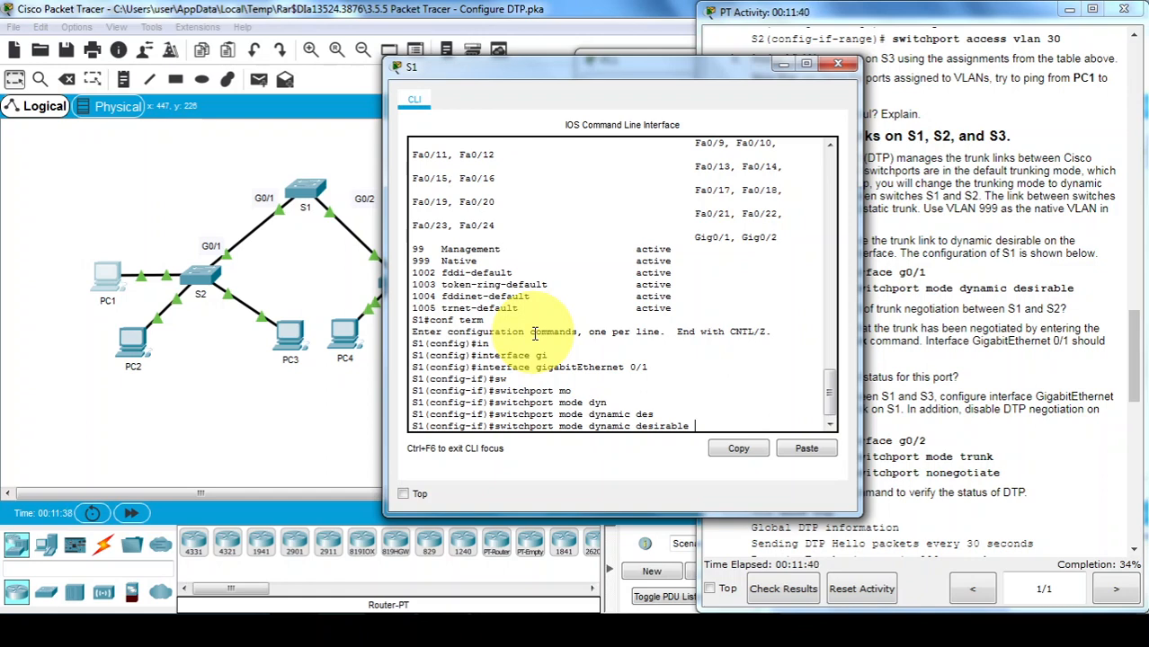
key("Return")
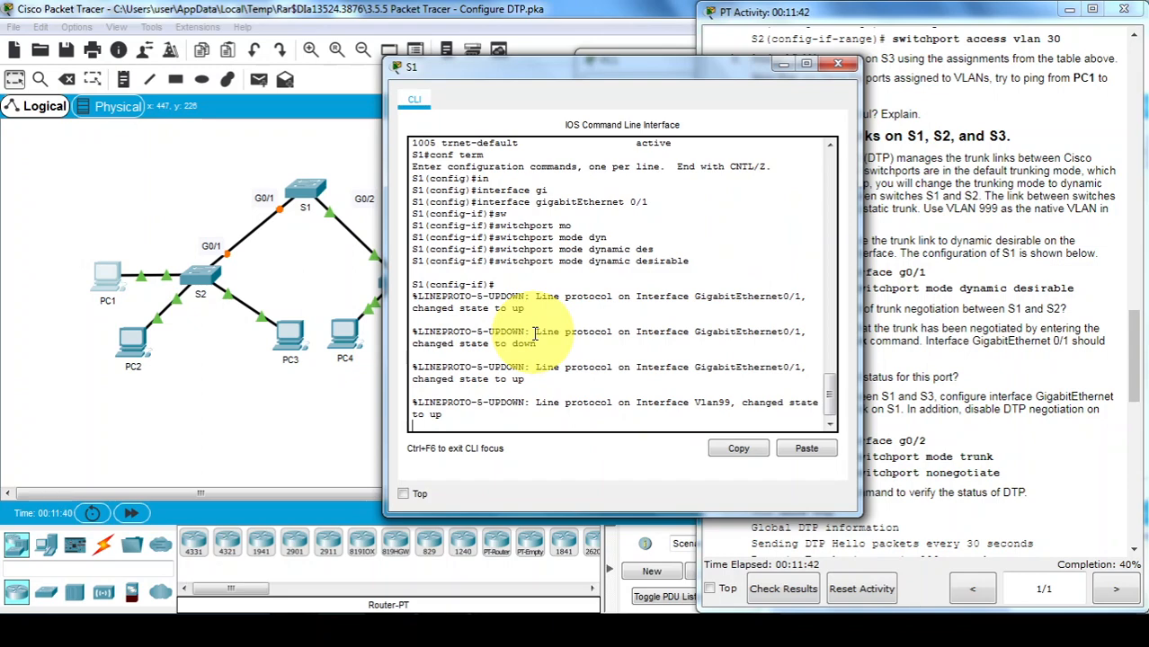
left_click_drag(609, 78, 557, 65)
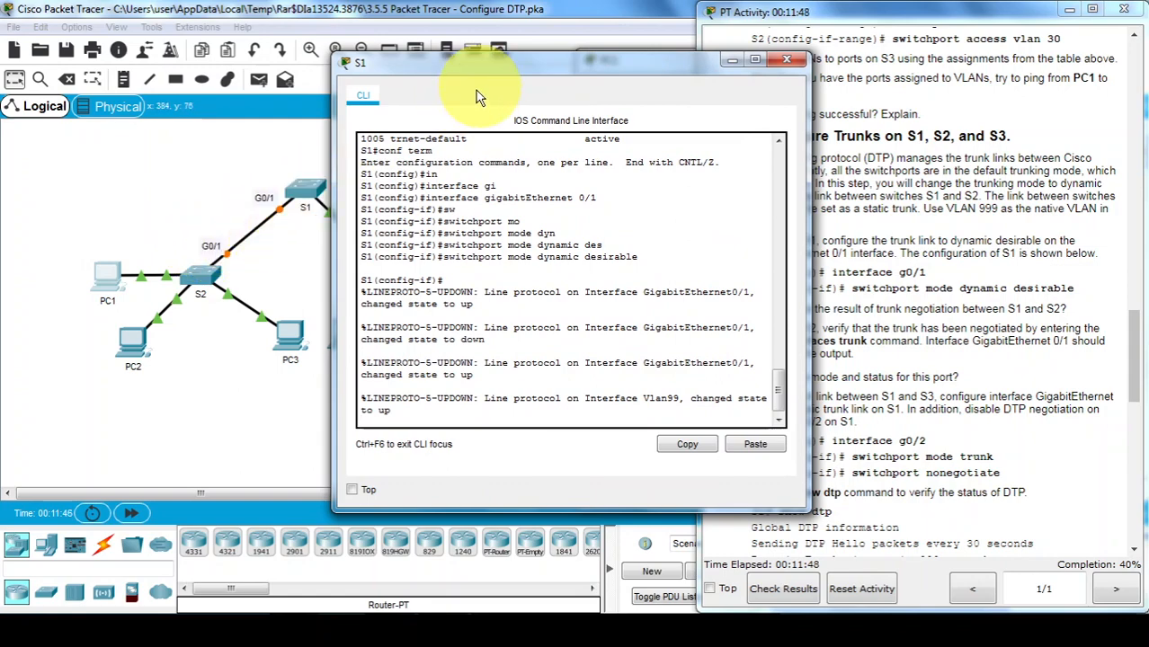
left_click_drag(517, 60, 414, 50)
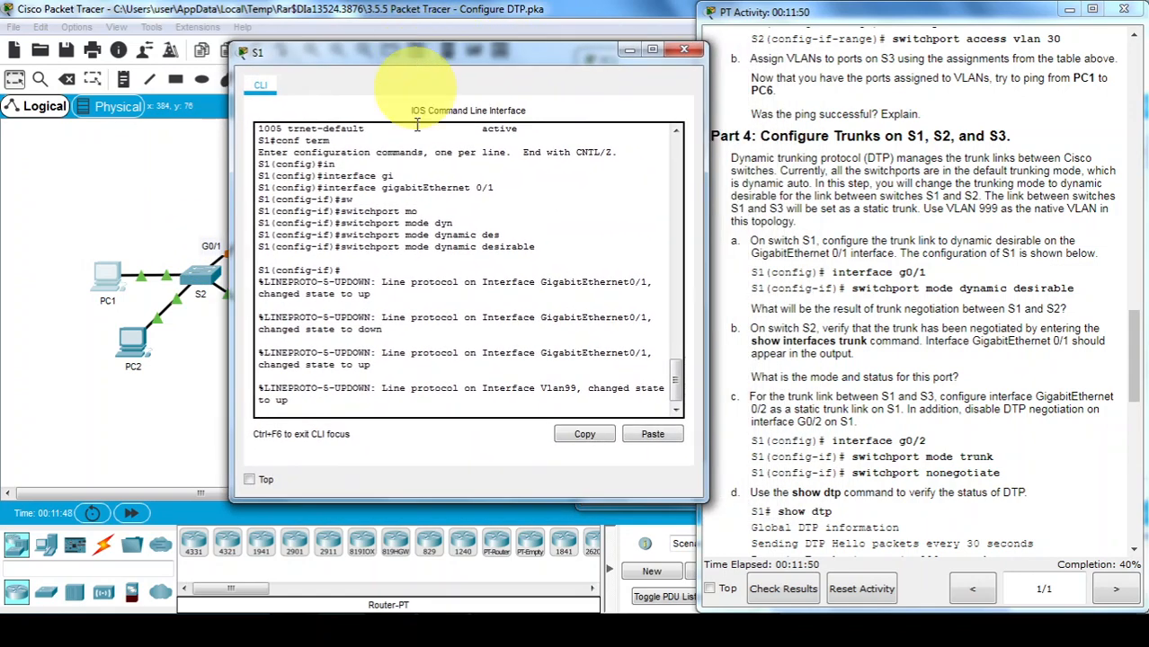
key("Return")
key("Return")
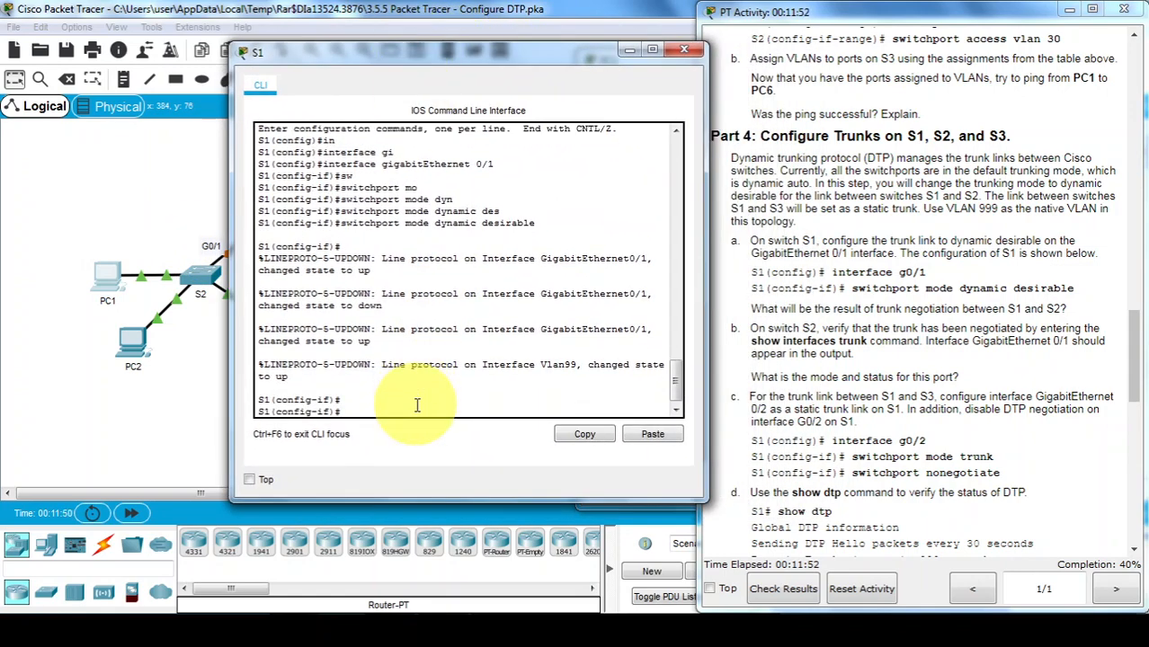
key("ctrl+z")
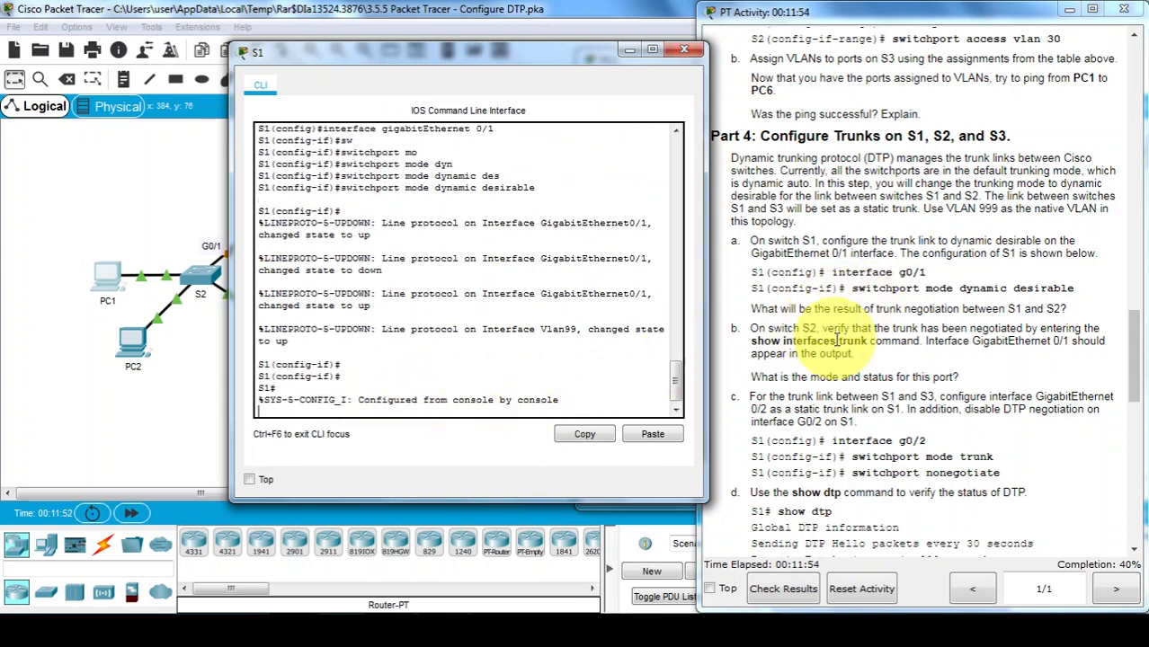
Display S1's trunk interfaces with the show interfaces trunk command
key("Return")
key("Return")
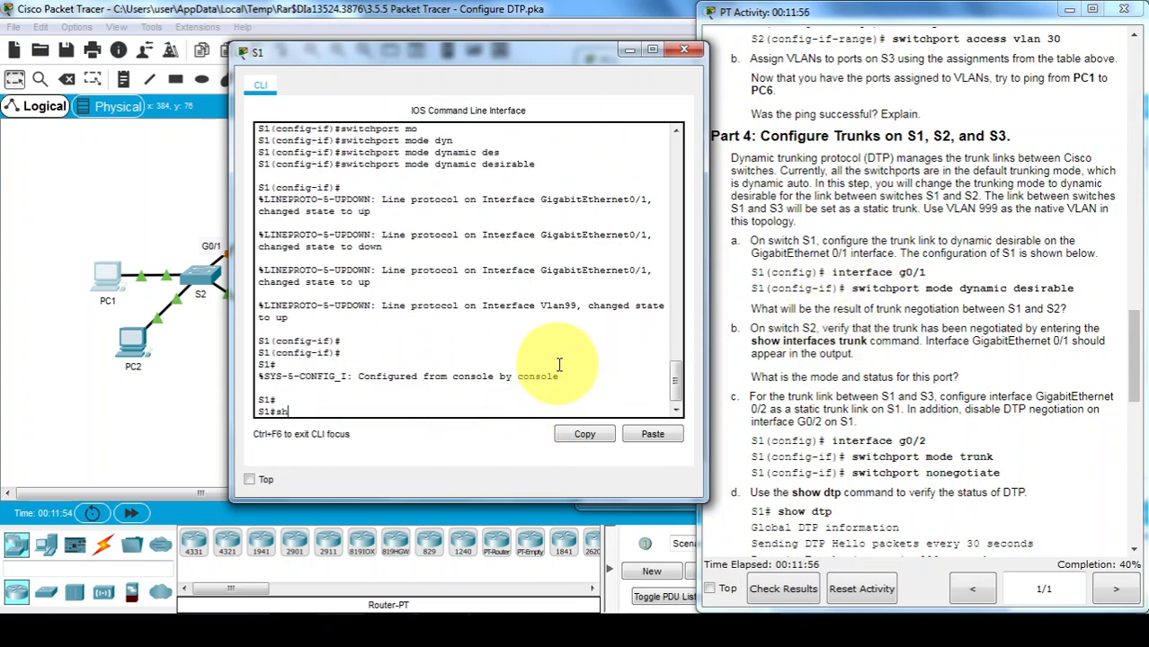
type("sh in")
key("Tab")
type("tr")
key("Tab")
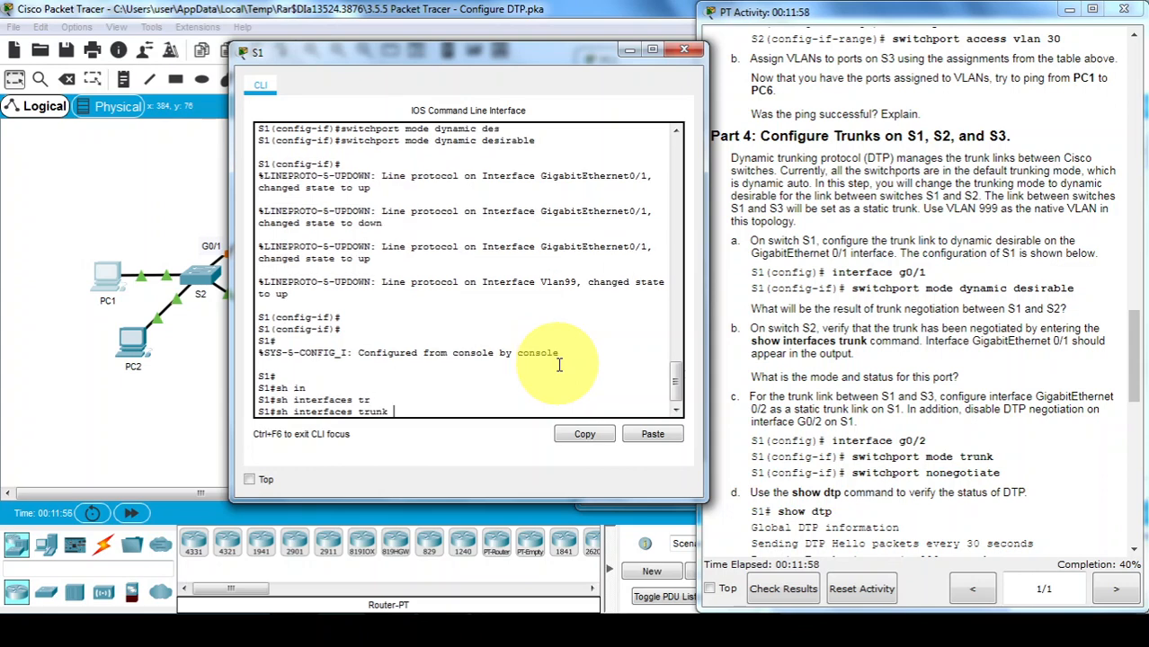
key("Return")
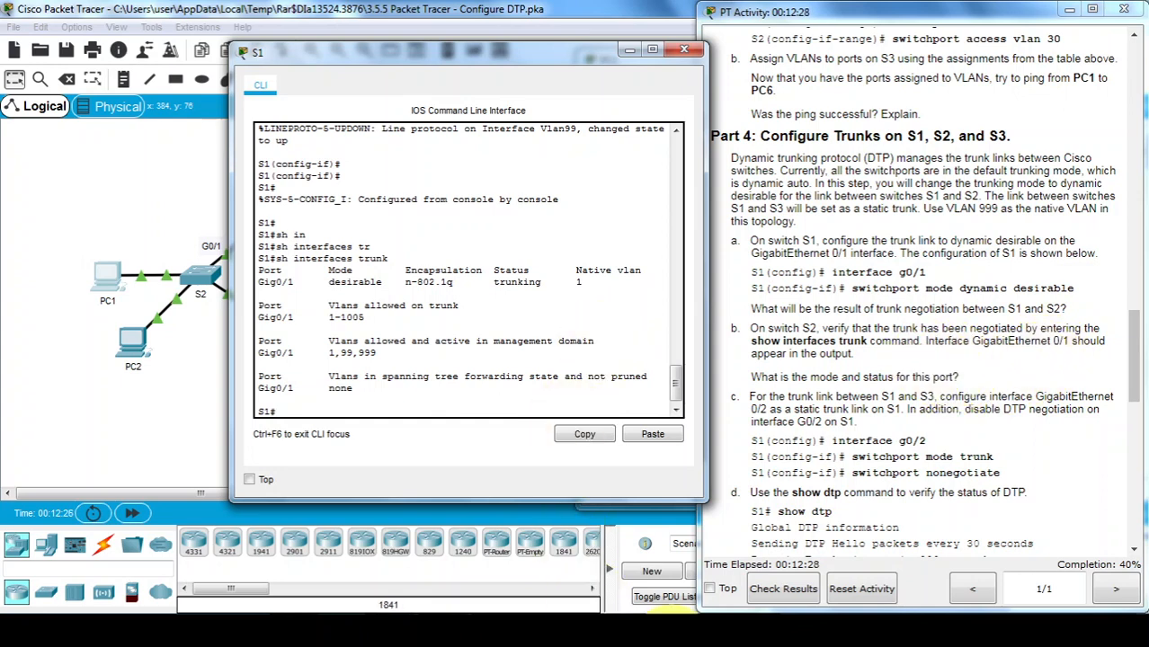
Switch to S2's command line and end the paged running-configuration listing
left_click(652, 632)
key("Return")
key("Return")
key("Return")
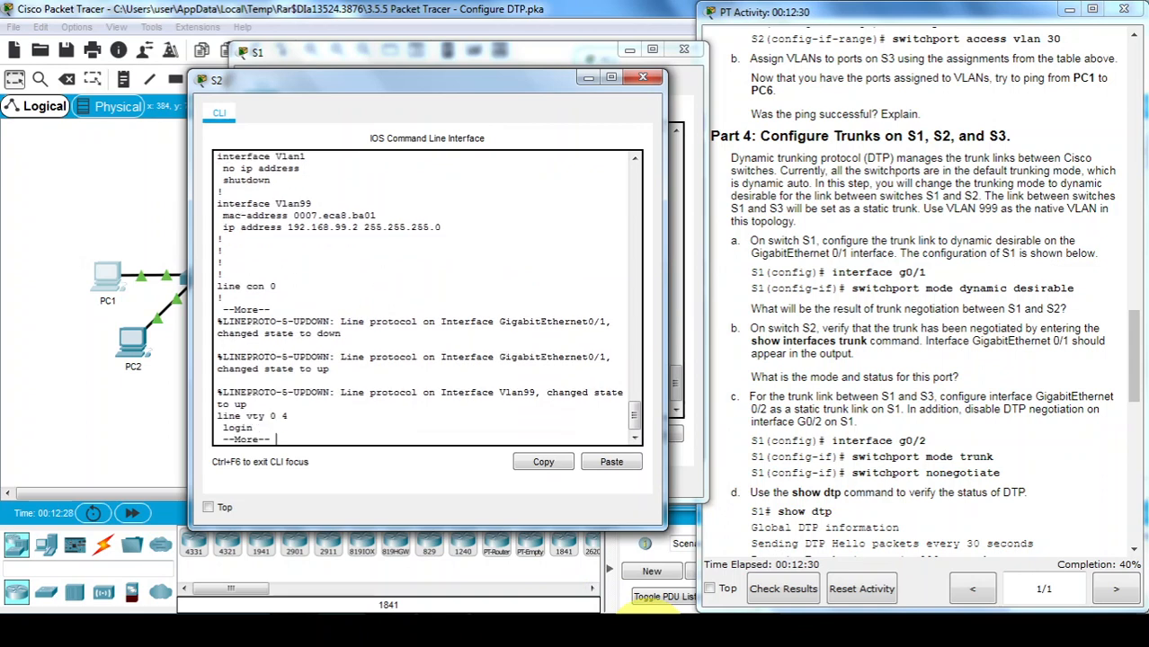
key("ctrl+c")
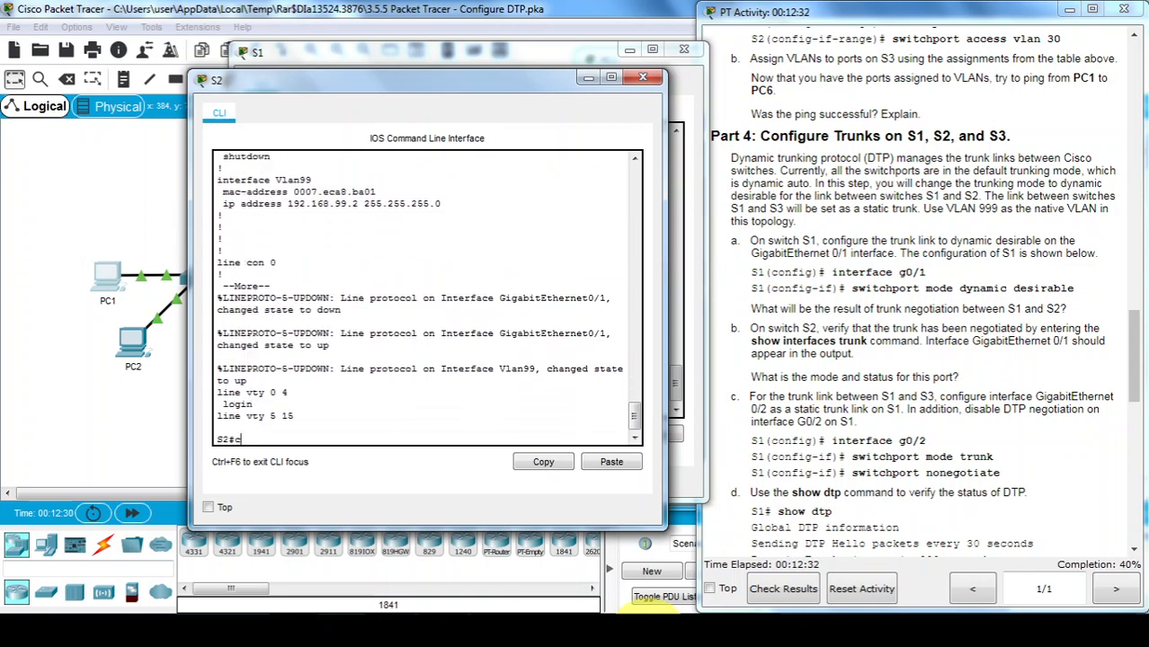
type("conf term")
key("Return")
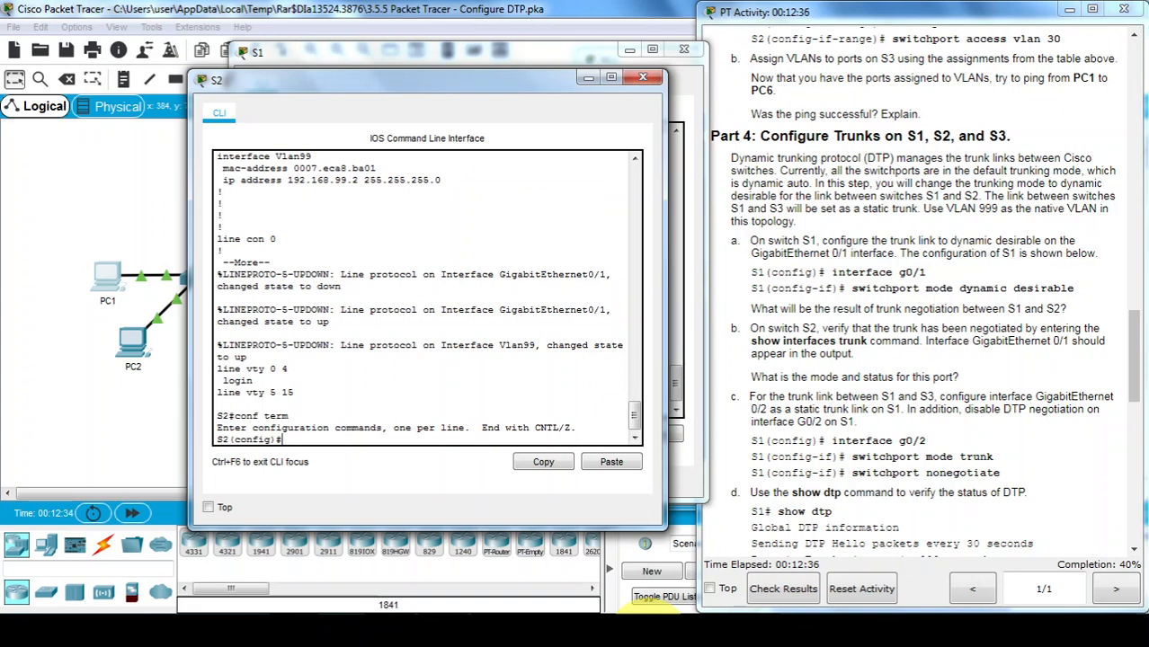
key("ctrl+z")
key("Return")
key("Return")
Verify the negotiated trunk on S2 with the show interfaces trunk command
type("sh i")
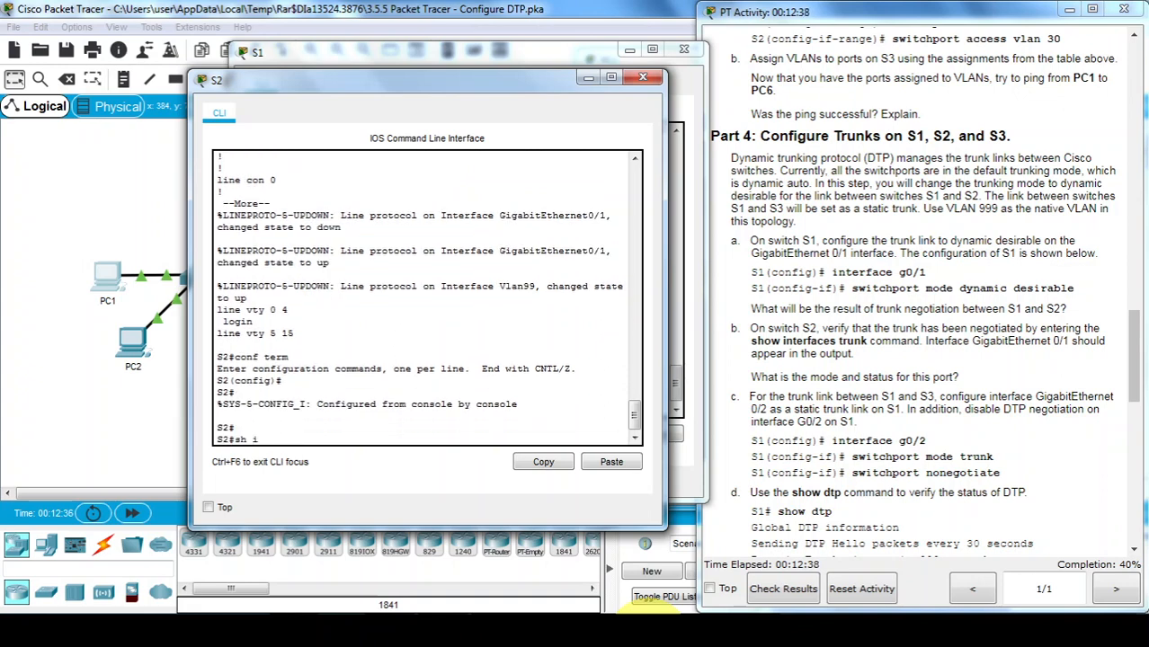
type("n")
key("Tab")
type("tr")
key("Tab")
key("Return")
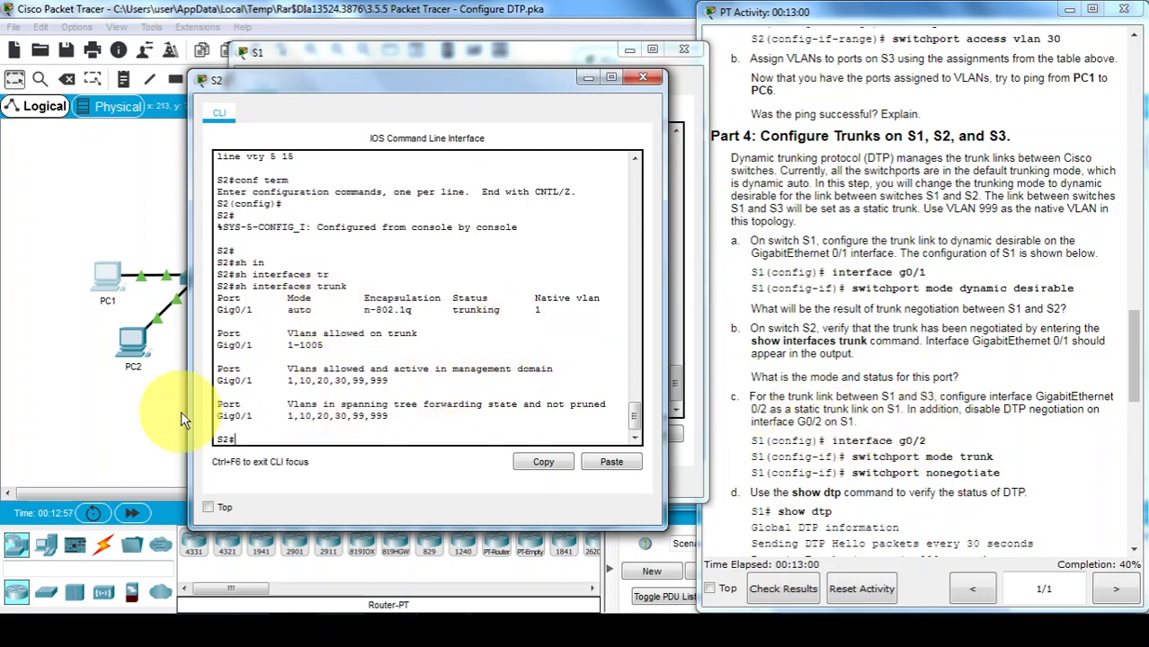
Return to S1's command line and open interface configuration for GigabitEthernet 0/2 from global configuration mode
left_click(136, 424)
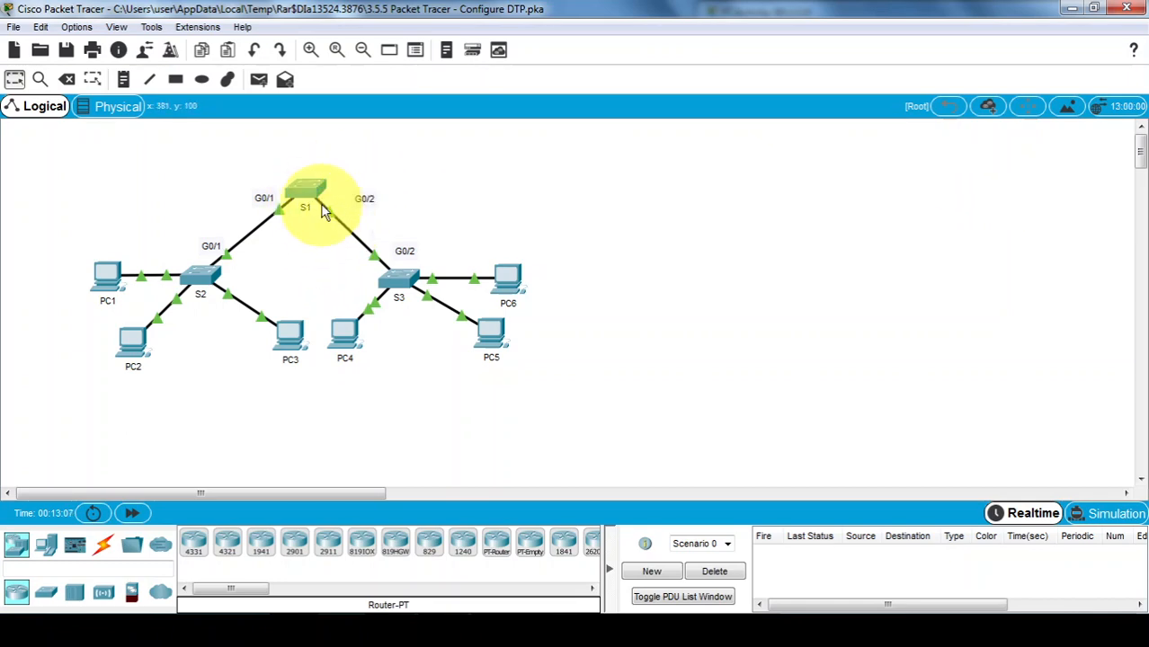
mouse_move(323, 219)
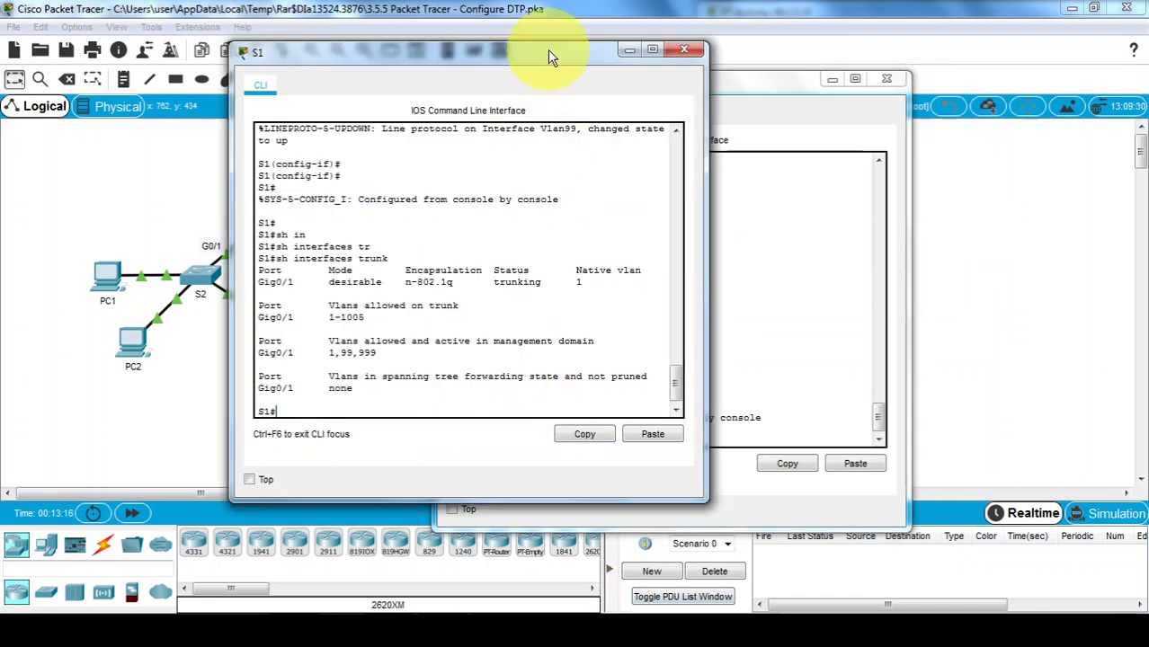
left_click_drag(551, 54, 753, 90)
type("i")
type("nf te")
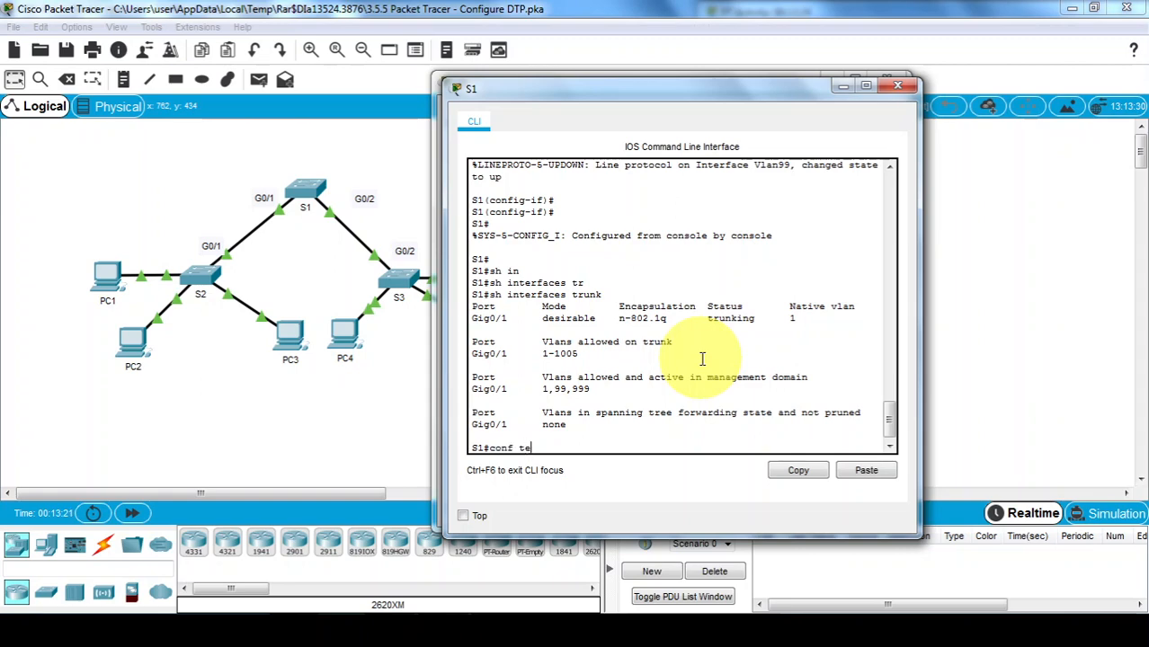
type("rm")
key("Return")
type("in")
key("Tab")
type("gig")
key("Tab")
type("0/")
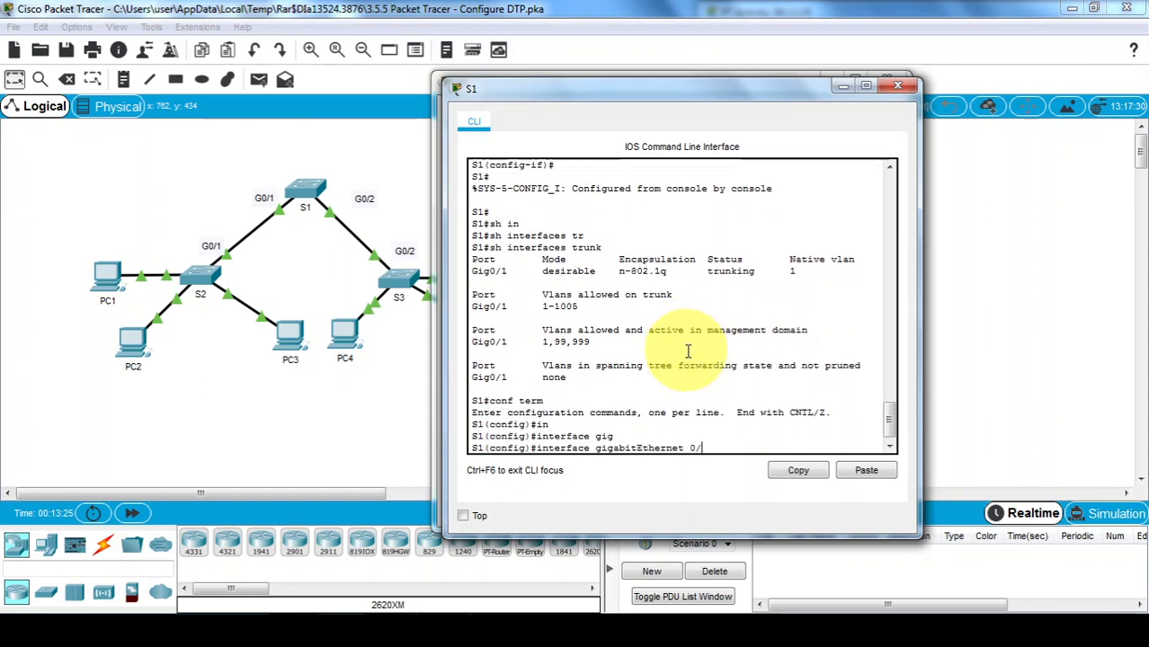
type("2")
key("Return")
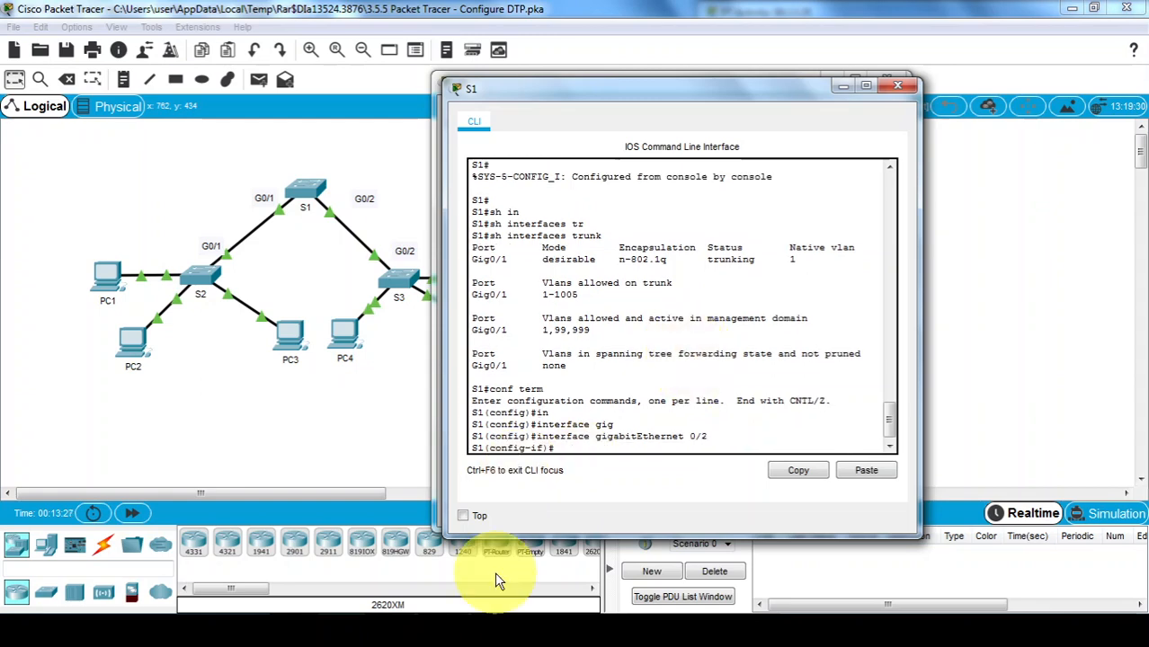
Check the activity's static trunk instructions and set the switchport mode of S1's GigabitEthernet 0/2 to trunk
left_click(496, 621)
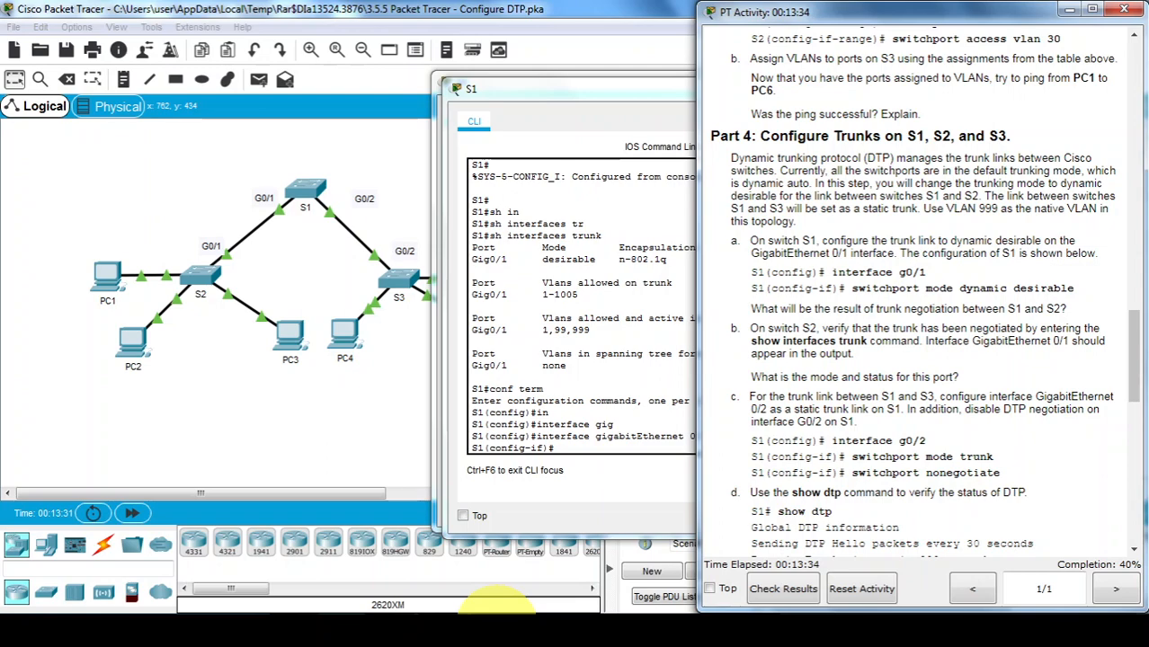
left_click(496, 618)
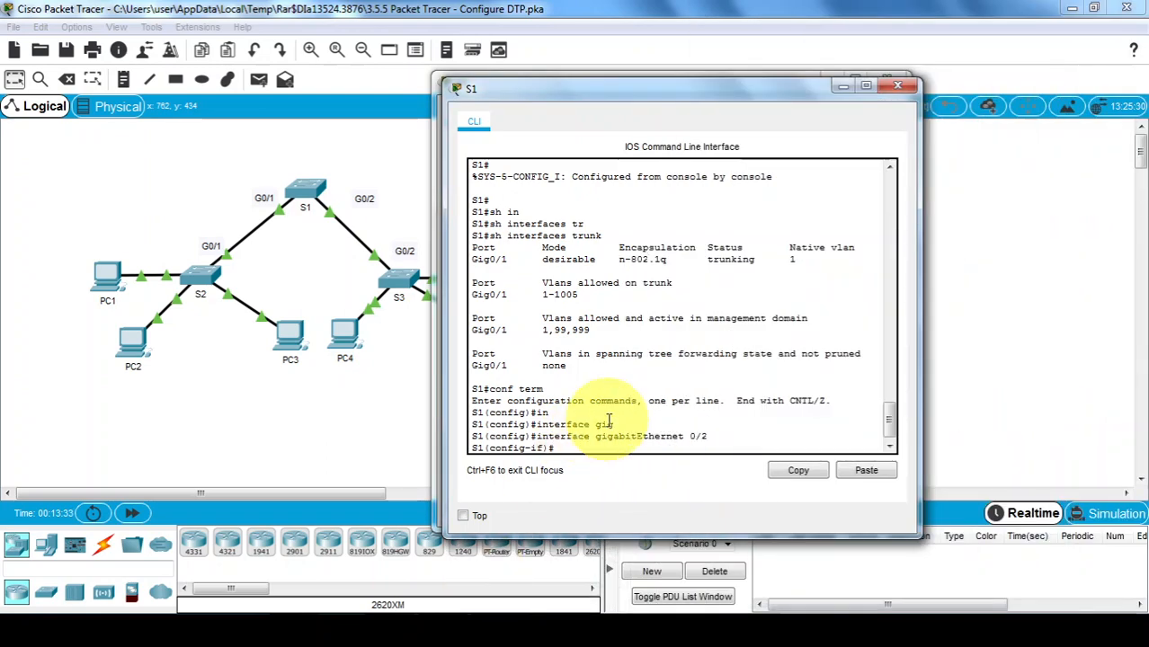
type("w")
key("Tab")
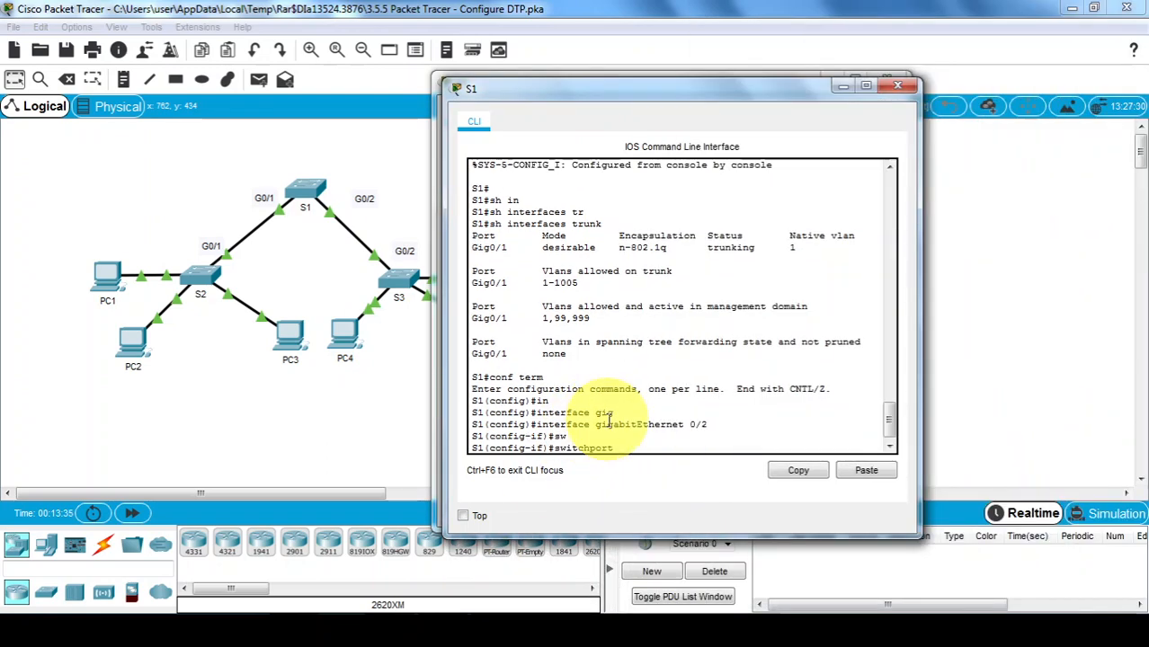
type("mo")
key("Tab")
type("tr")
key("Tab")
key("Return")
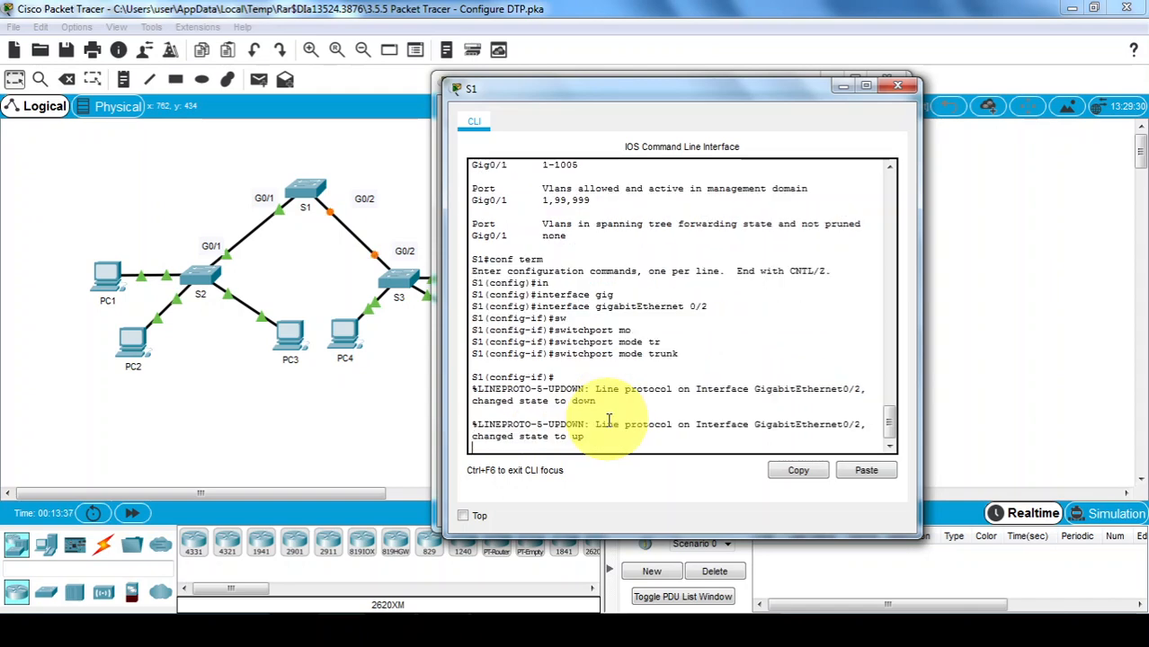
key("Return")
key("Return")
Disable DTP negotiation on S1's GigabitEthernet 0/2 with the switchport nonegotiate command
type("s")
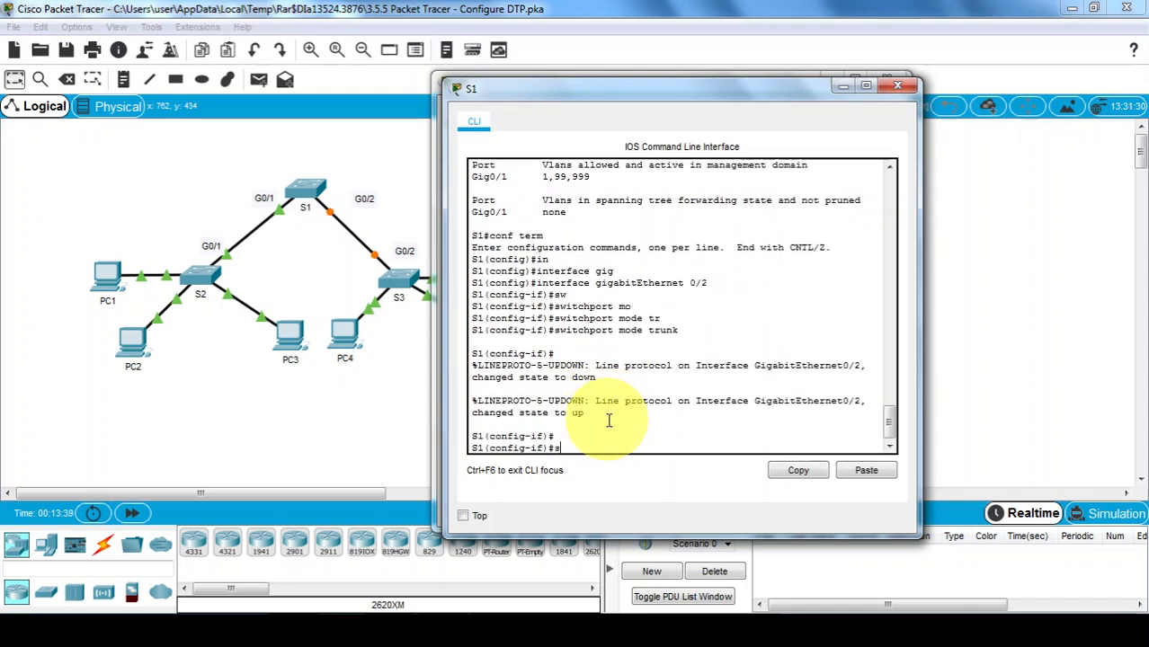
type("w")
key("Tab")
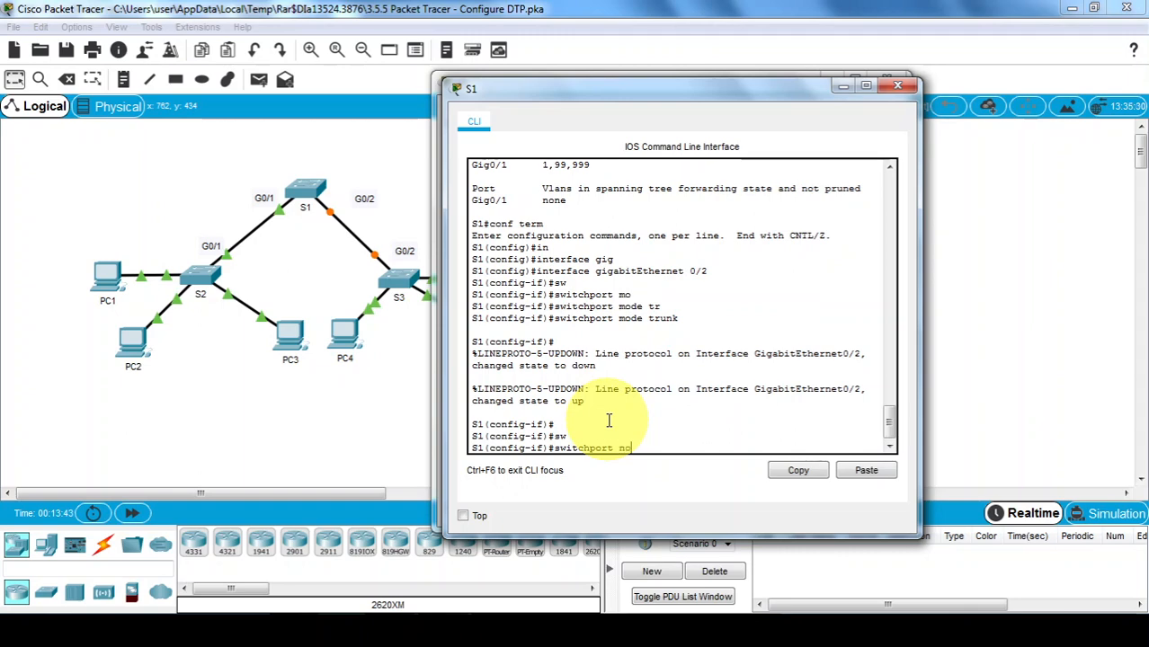
type("none")
key("Tab")
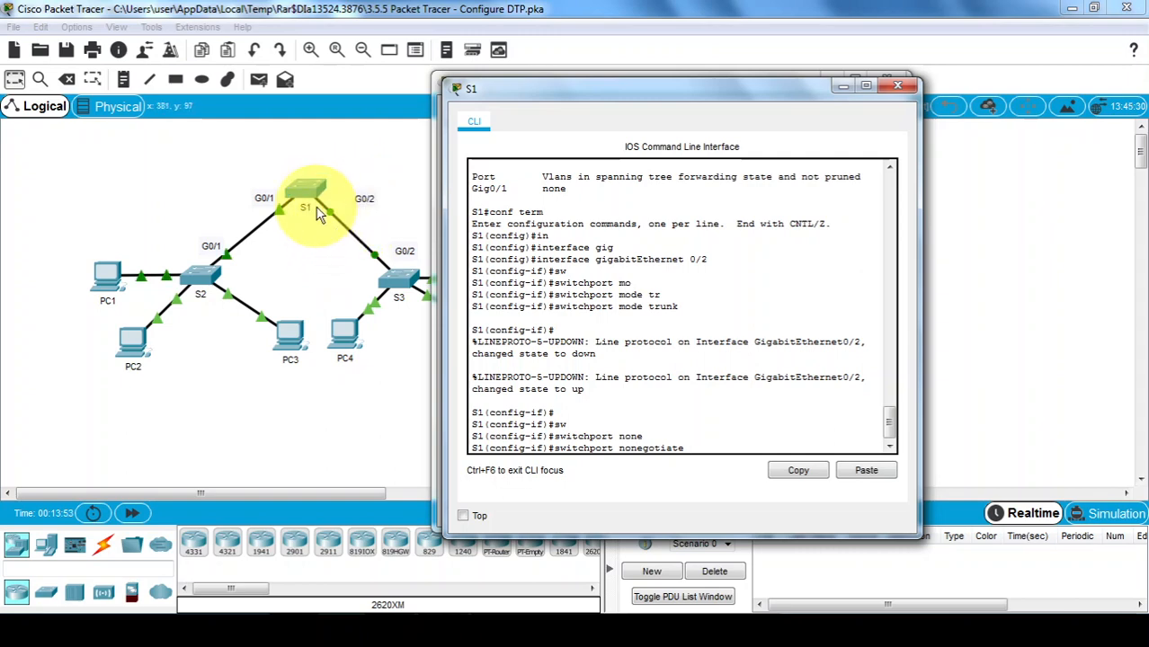
key("Return")
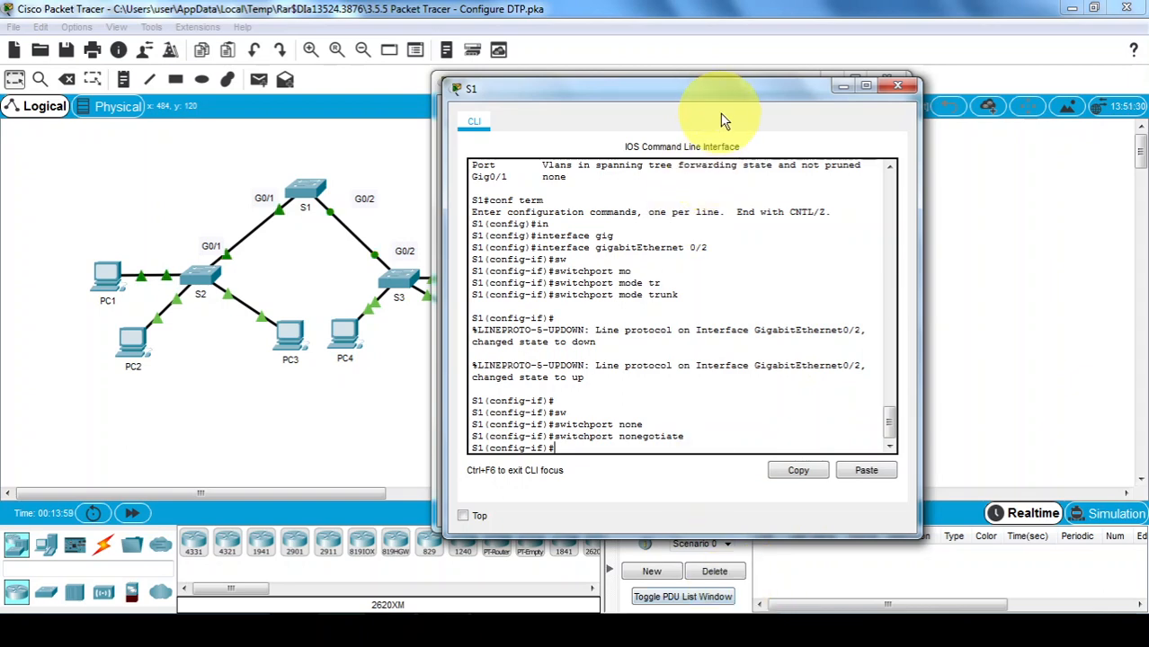
Check the activity's DTP verification instructions, return S1 to privileged mode and display its DTP status with the show dtp command
left_click_drag(722, 99, 828, 69)
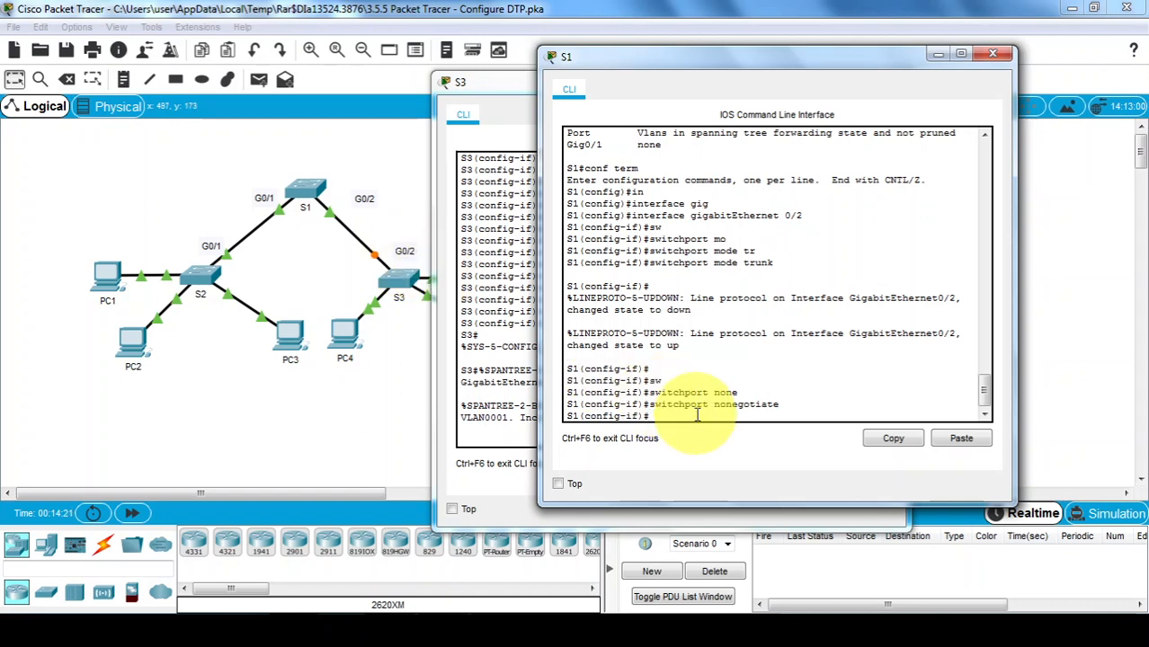
left_click(495, 610)
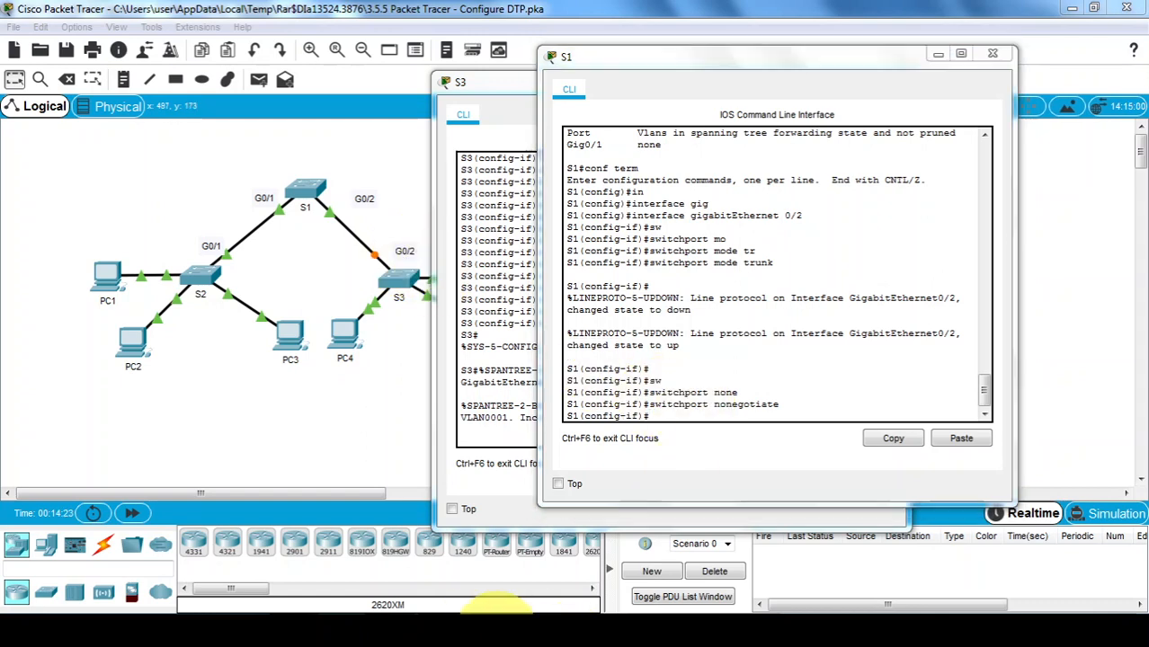
left_click_drag(1134, 382, 1138, 420)
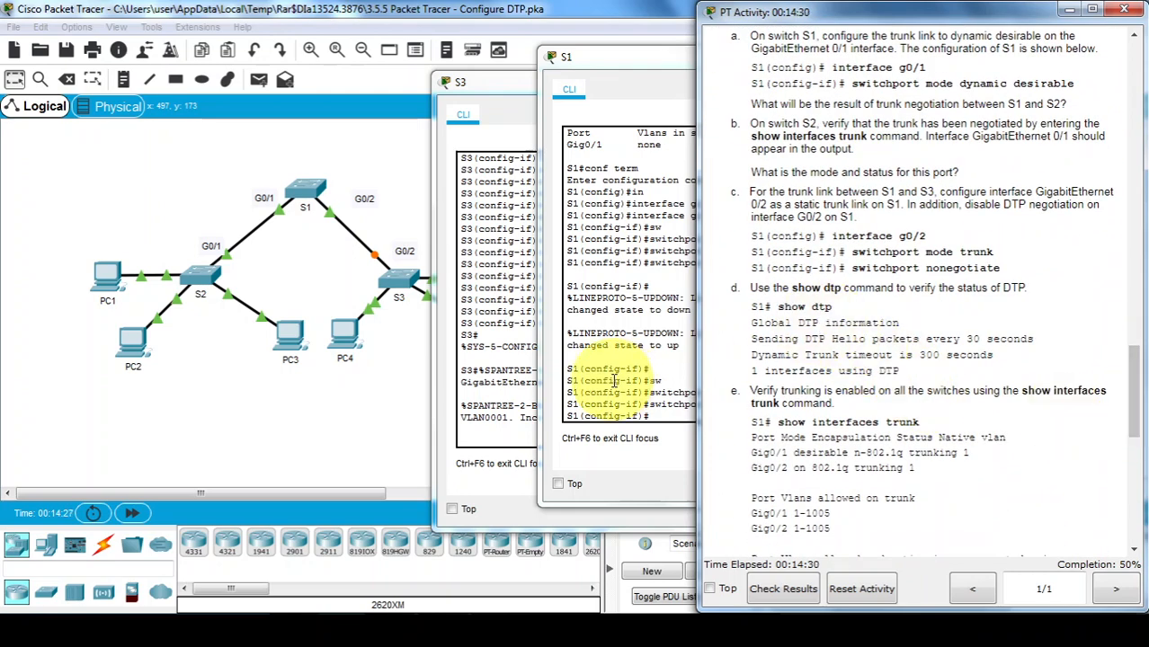
left_click(644, 301)
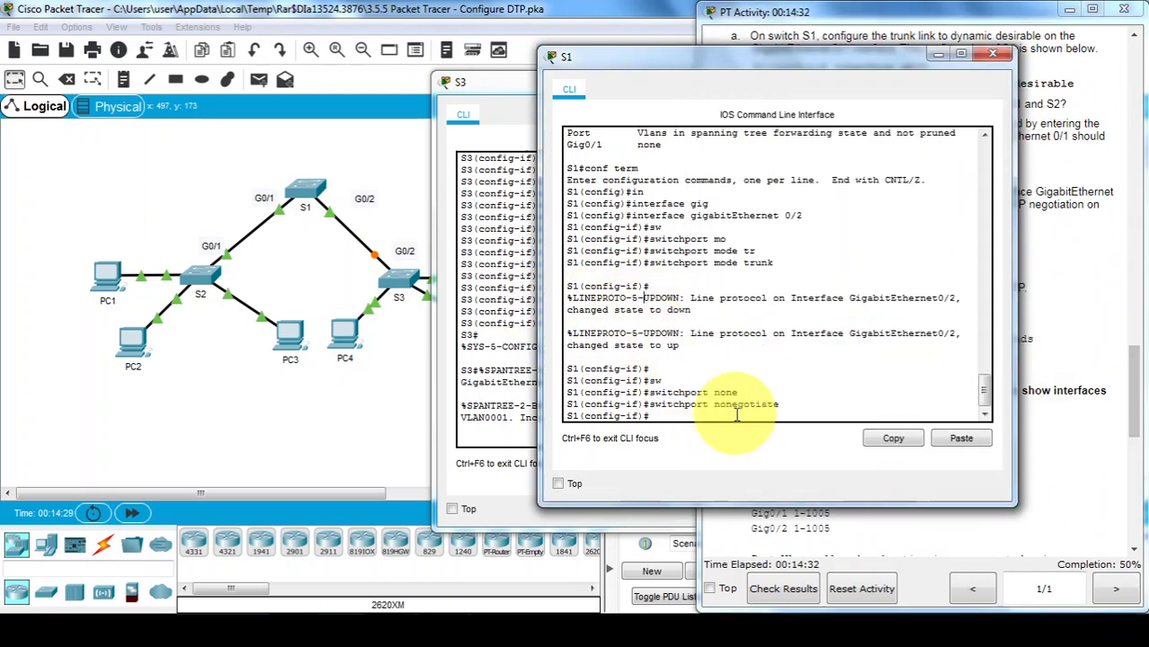
key("ctrl+z")
key("Return")
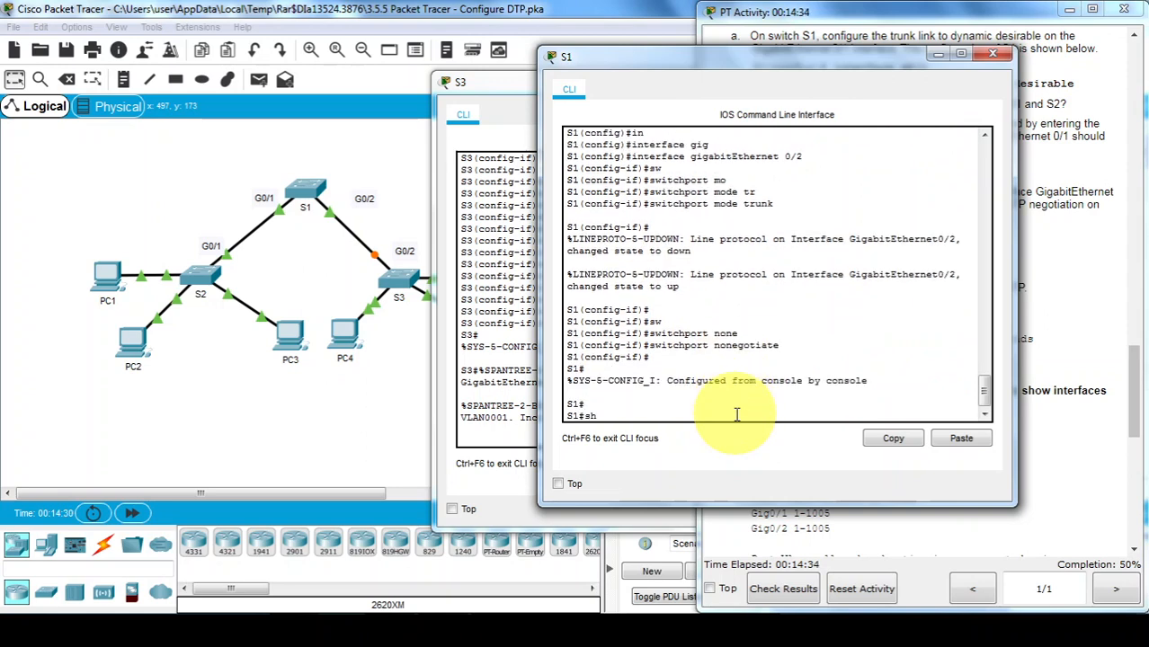
type("sh dtp")
key("Return")
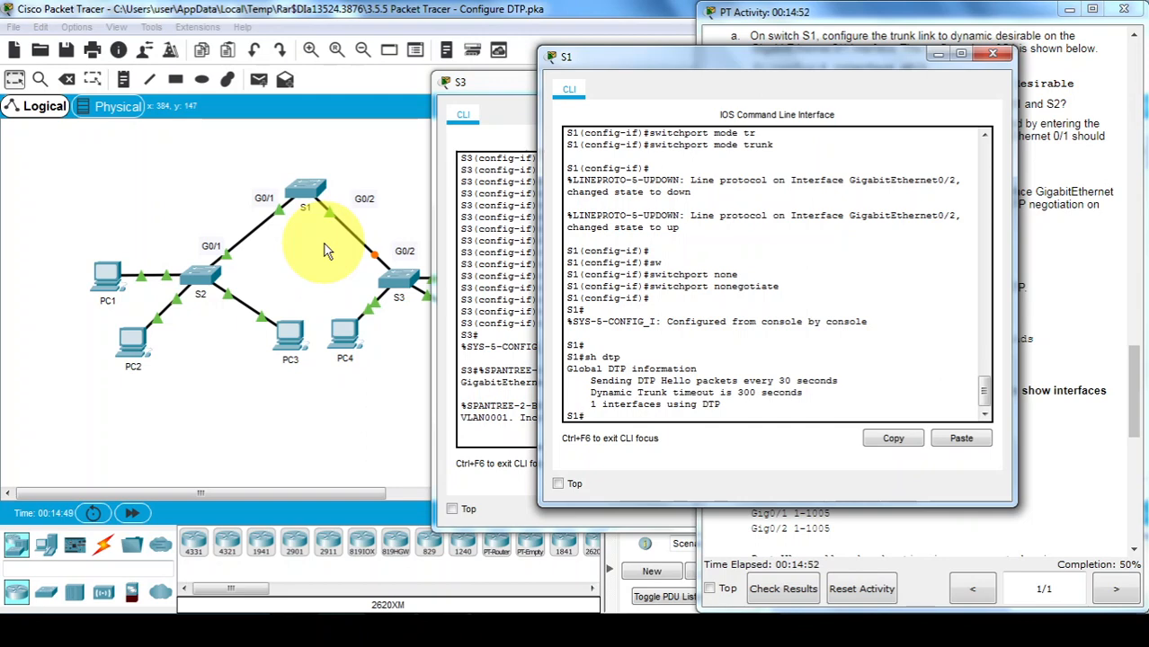
Check the activity's next verification instruction and inspect S1's trunk modes with the show interfaces trunk command
left_click(526, 629)
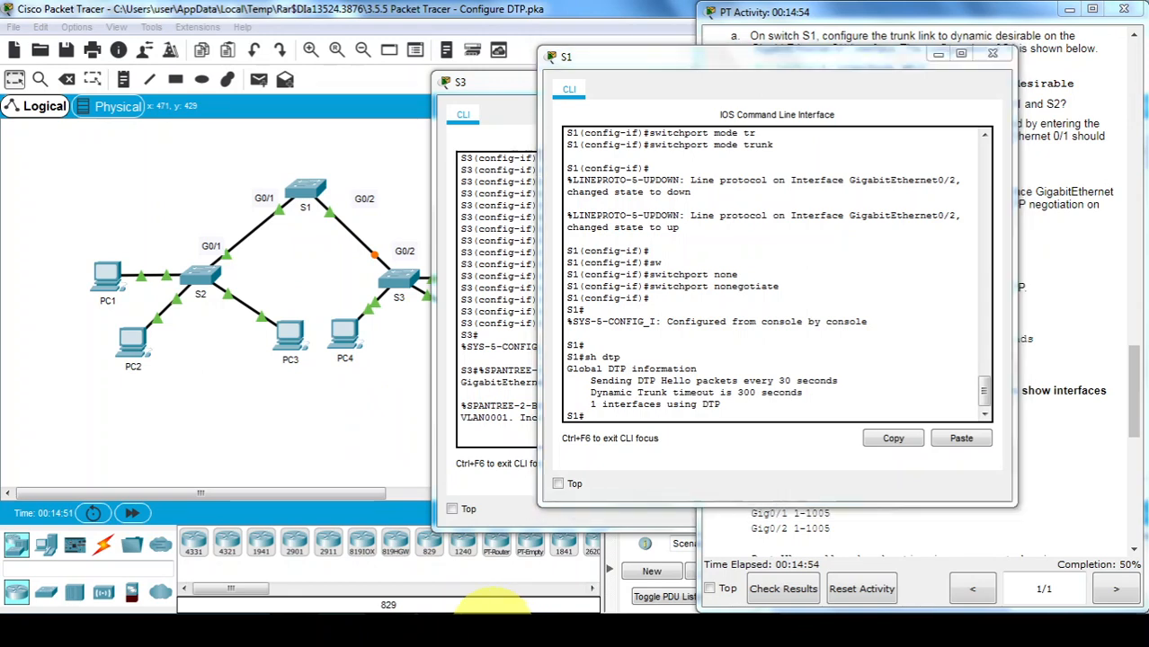
left_click_drag(1140, 396, 1140, 421)
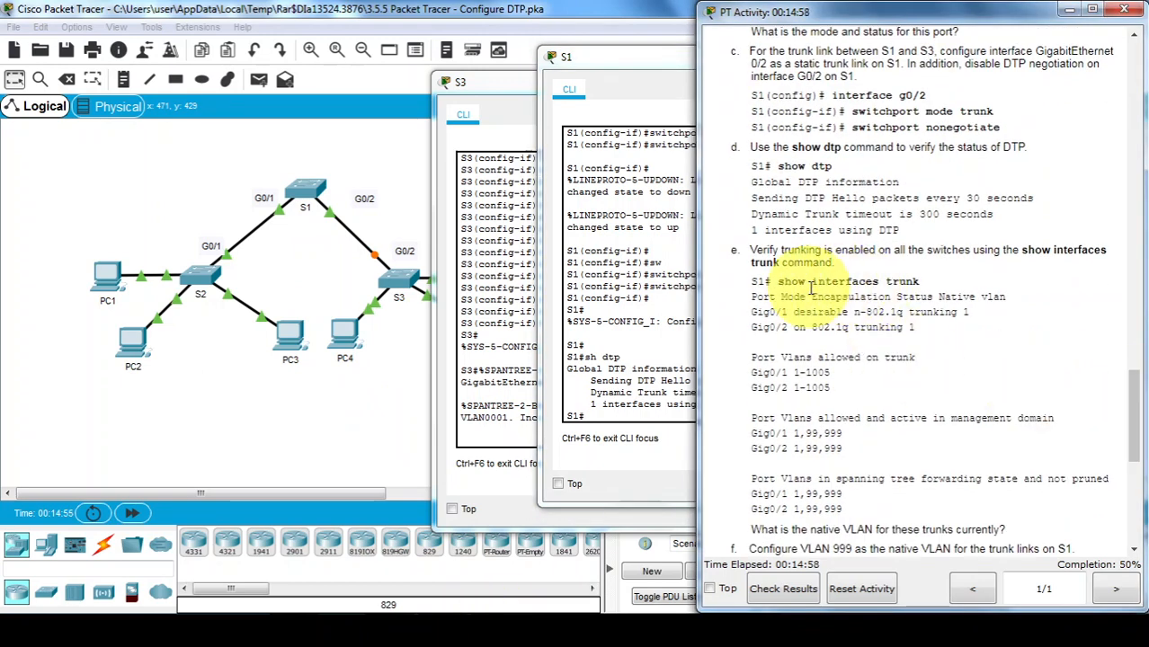
left_click(604, 404)
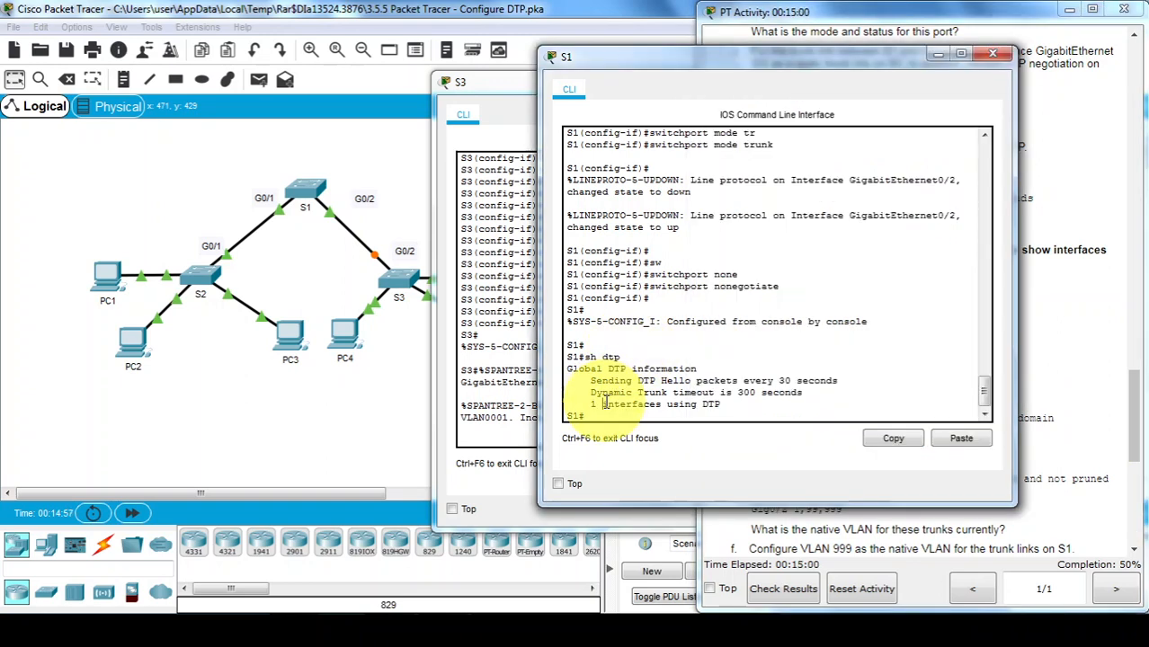
type("sh in")
key("Tab")
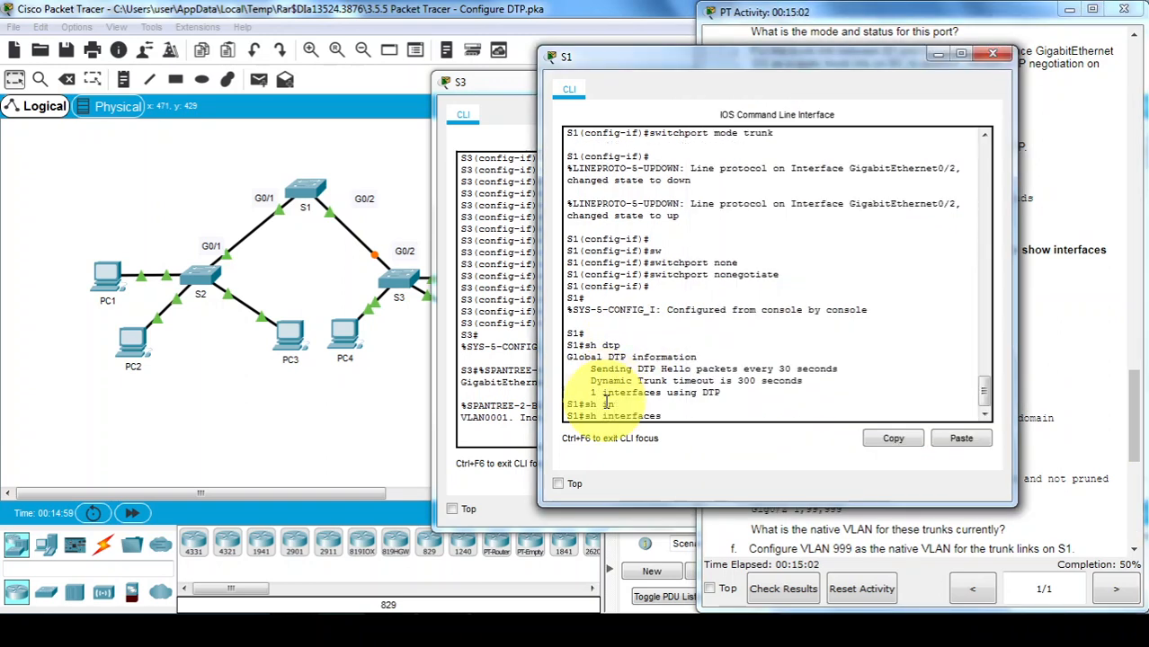
type("tr")
key("Tab")
key("Return")
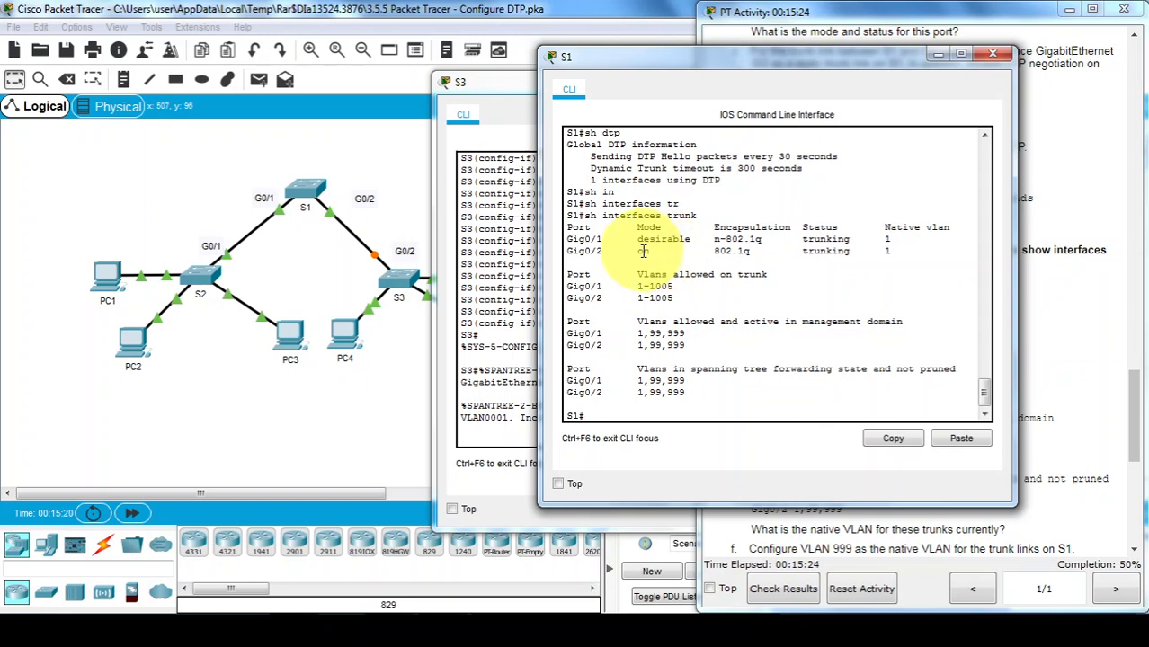
double_click(645, 251)
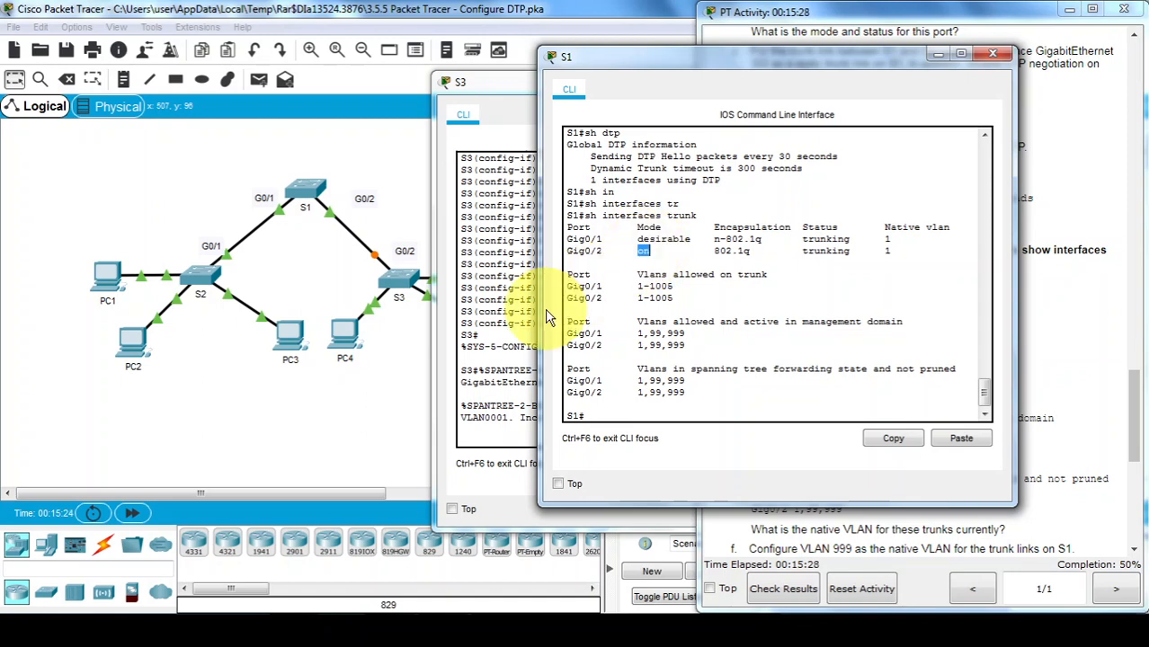
Review the console messages about GigabitEthernet 0/2 on S3, then return to S1's command line
left_click(513, 323)
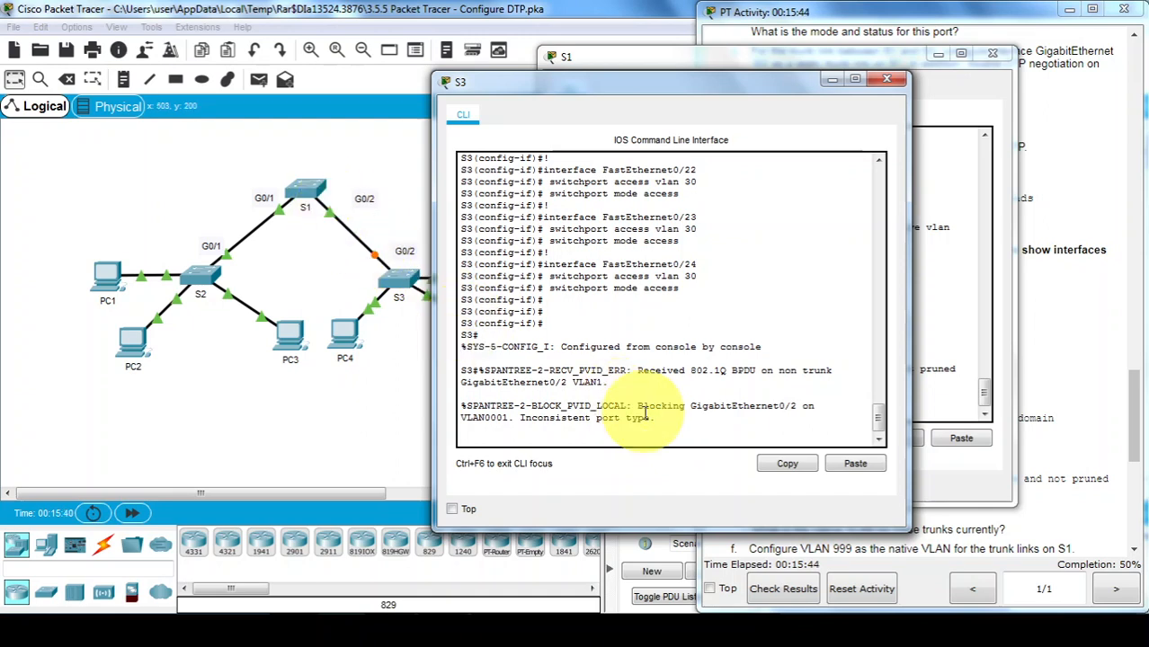
key("Return")
key("Return")
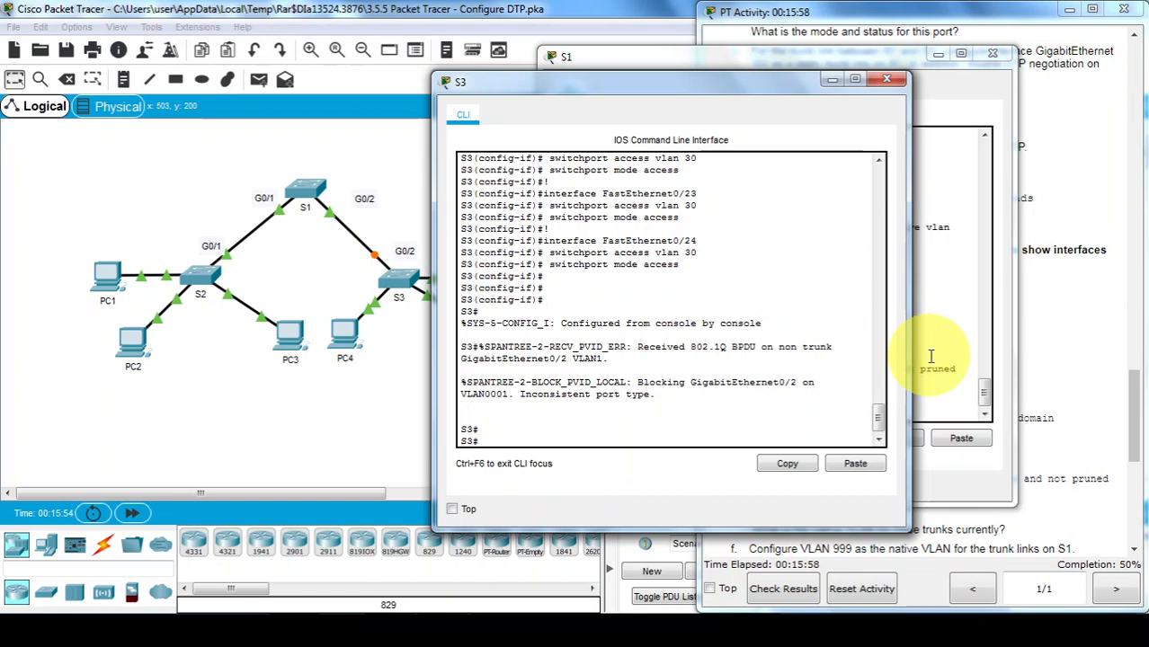
left_click(944, 387)
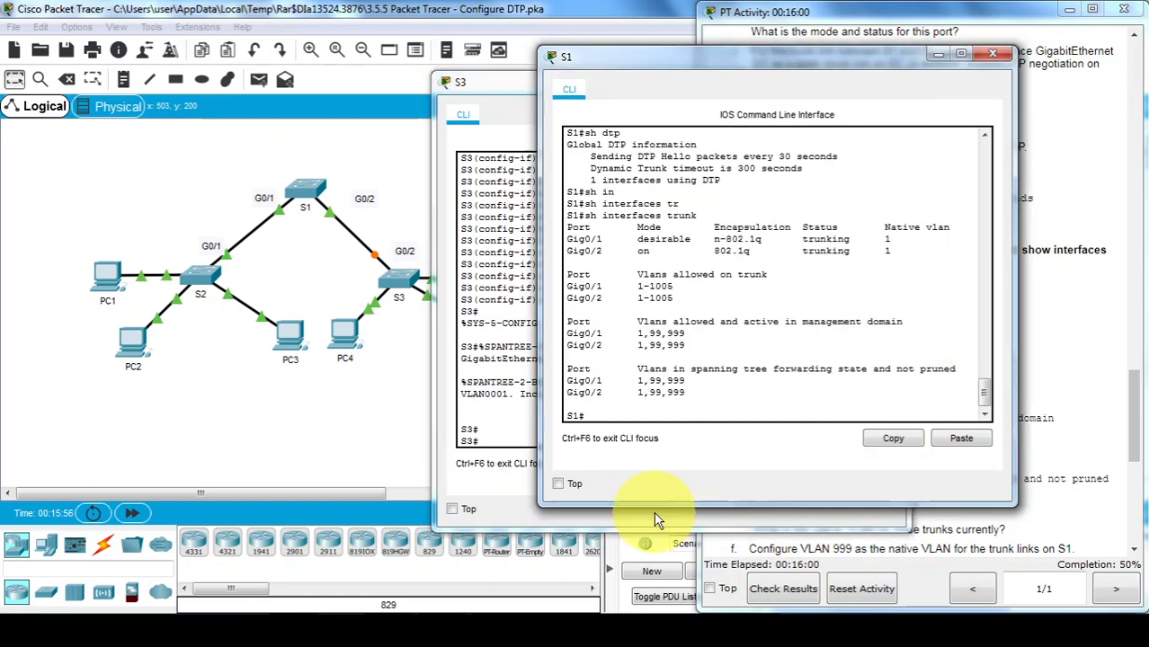
Read the native VLAN instructions and open interface range configuration for GigabitEthernet 0/1-2 on S1
left_click(1034, 477)
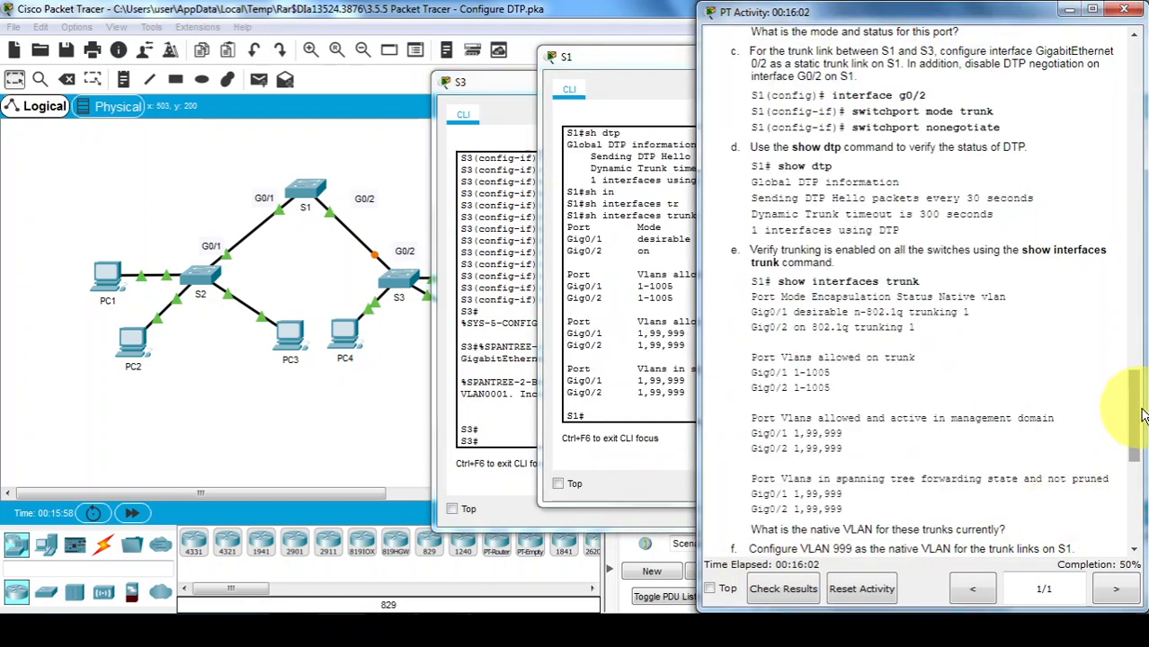
left_click_drag(1140, 415, 1139, 449)
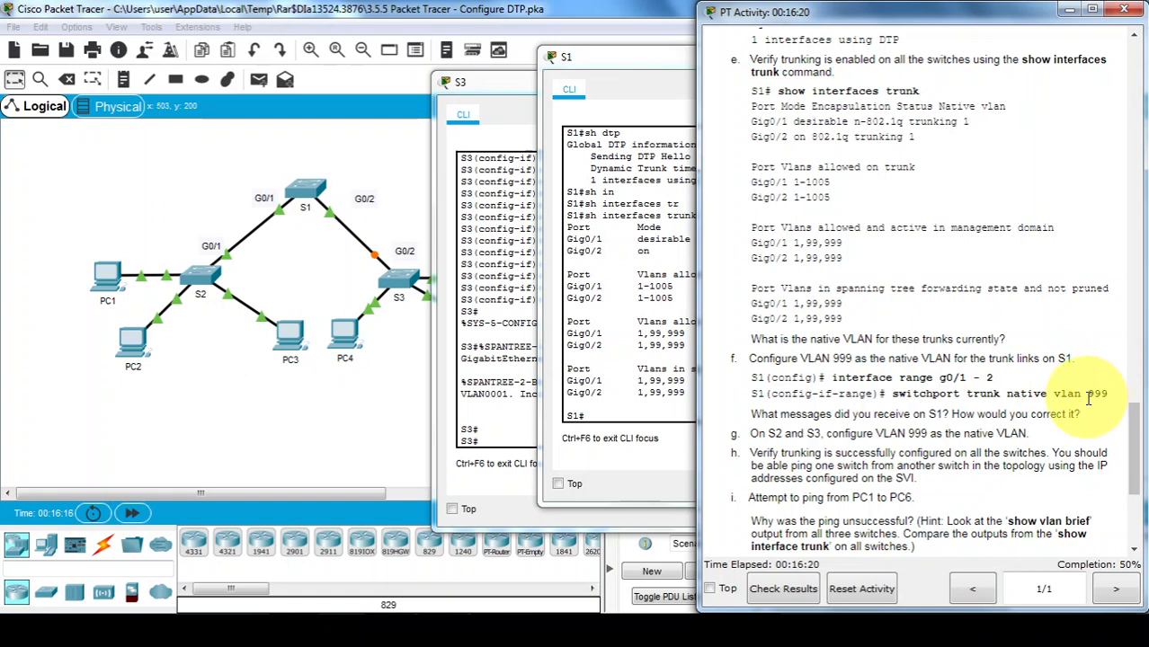
left_click(673, 396)
type("conf term")
key("Return")
type("in")
key("Tab")
type("ra")
key("Tab")
type("gi")
key("Tab")
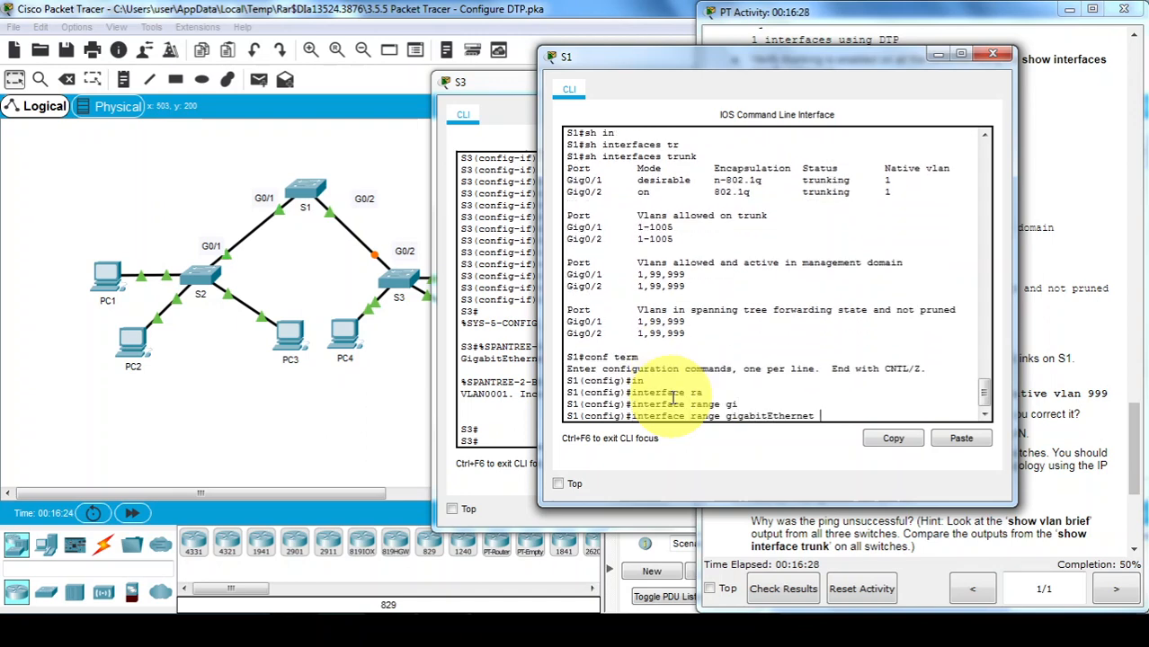
type("0/1-2")
key("Return")
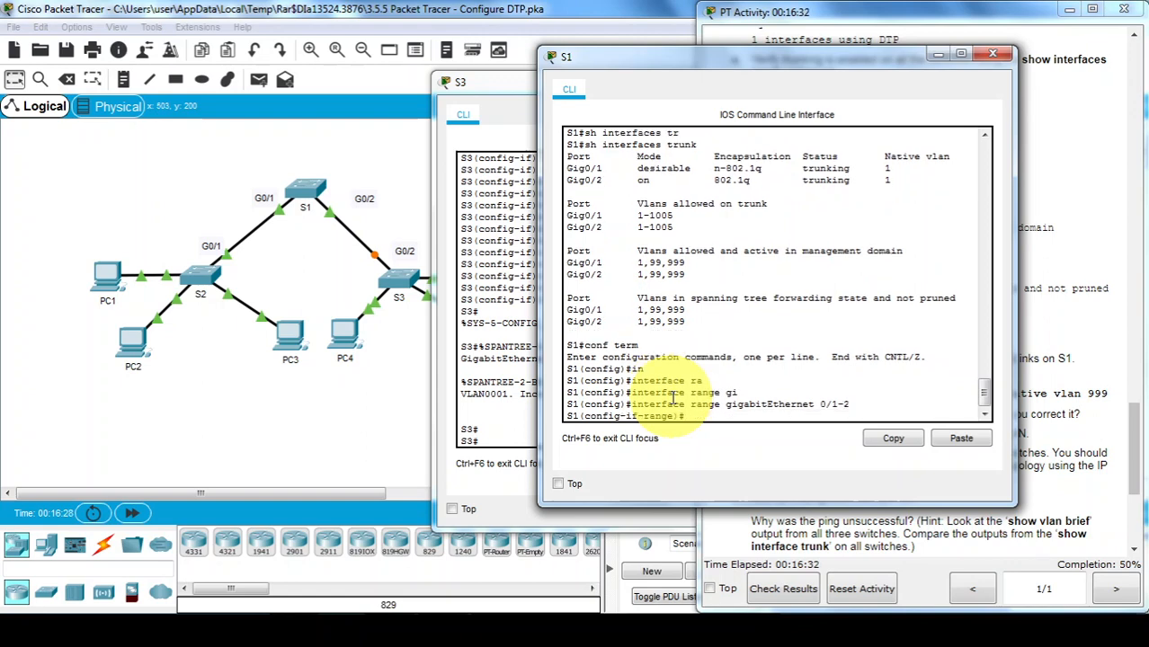
Set the trunk native VLAN to 999 on S1's GigabitEthernet 0/1-2 range and return to privileged mode
type("switchport")
key("Tab")
type("tr")
key("Tab")
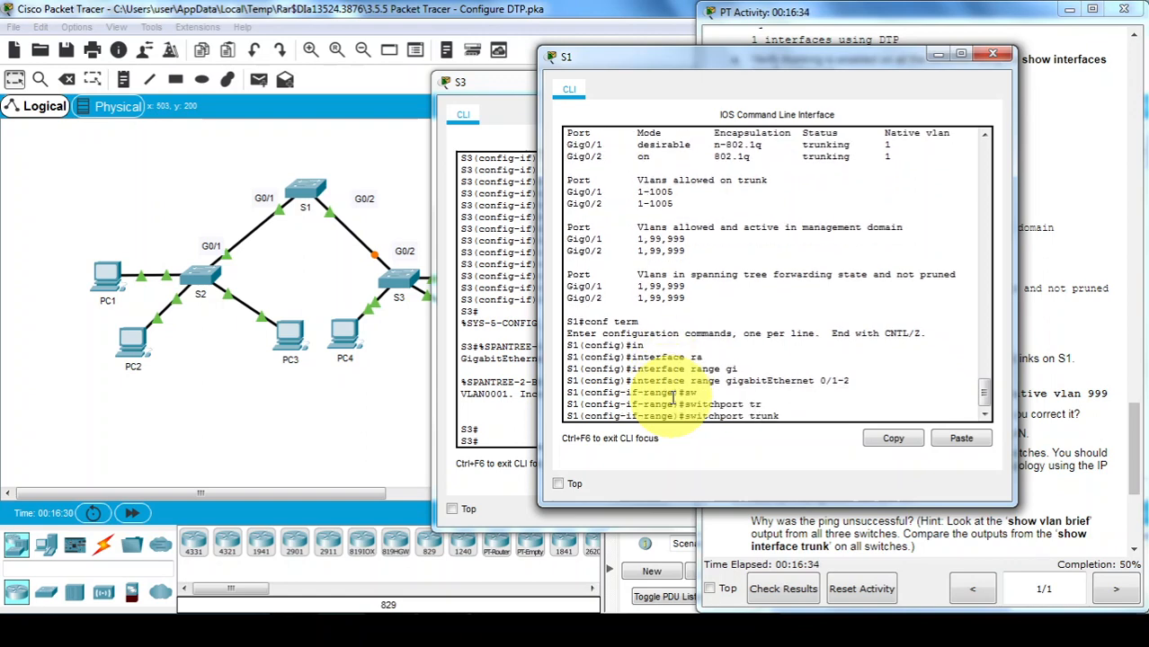
type("n")
key("Tab")
type("v")
key("Tab")
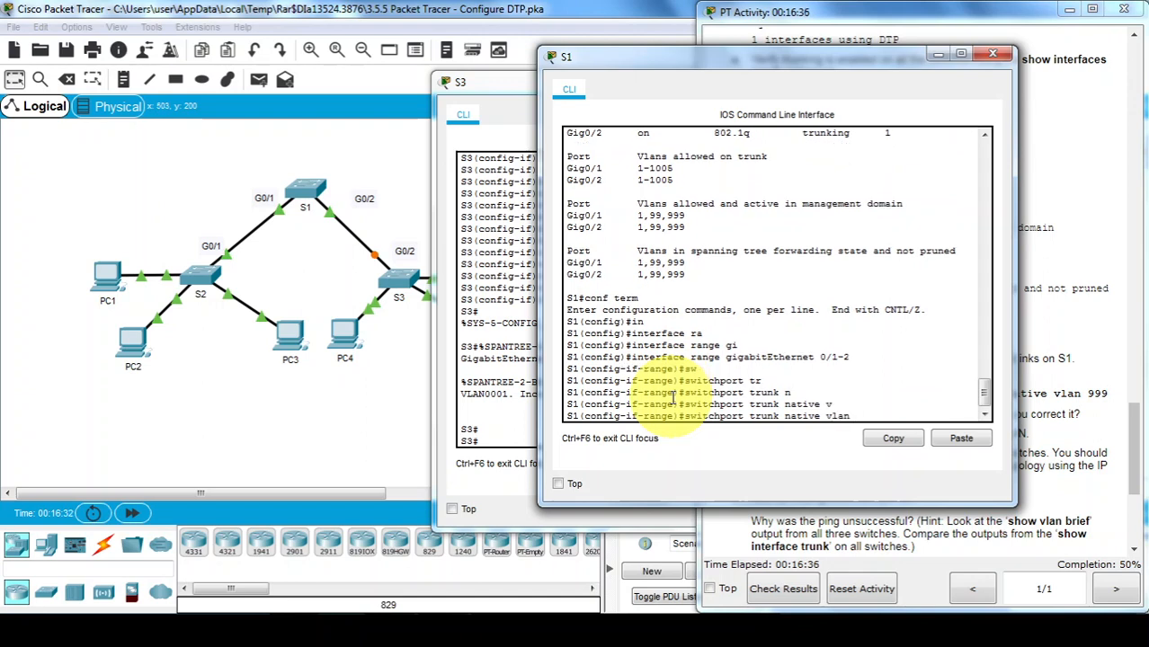
key("Return")
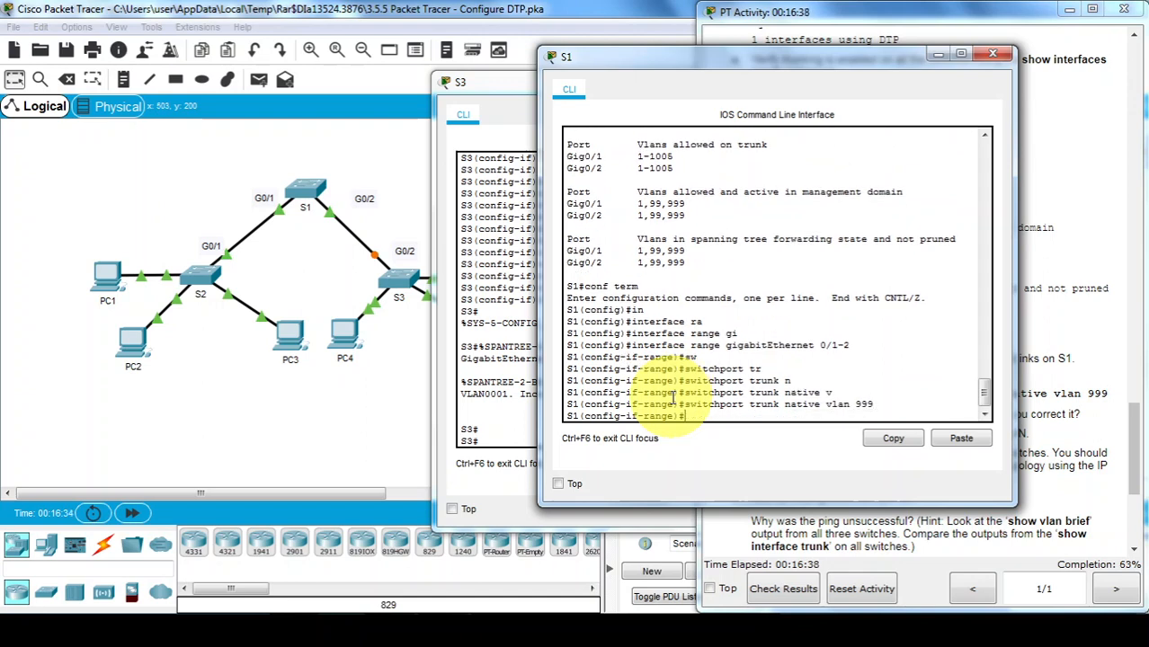
key("ctrl+z")
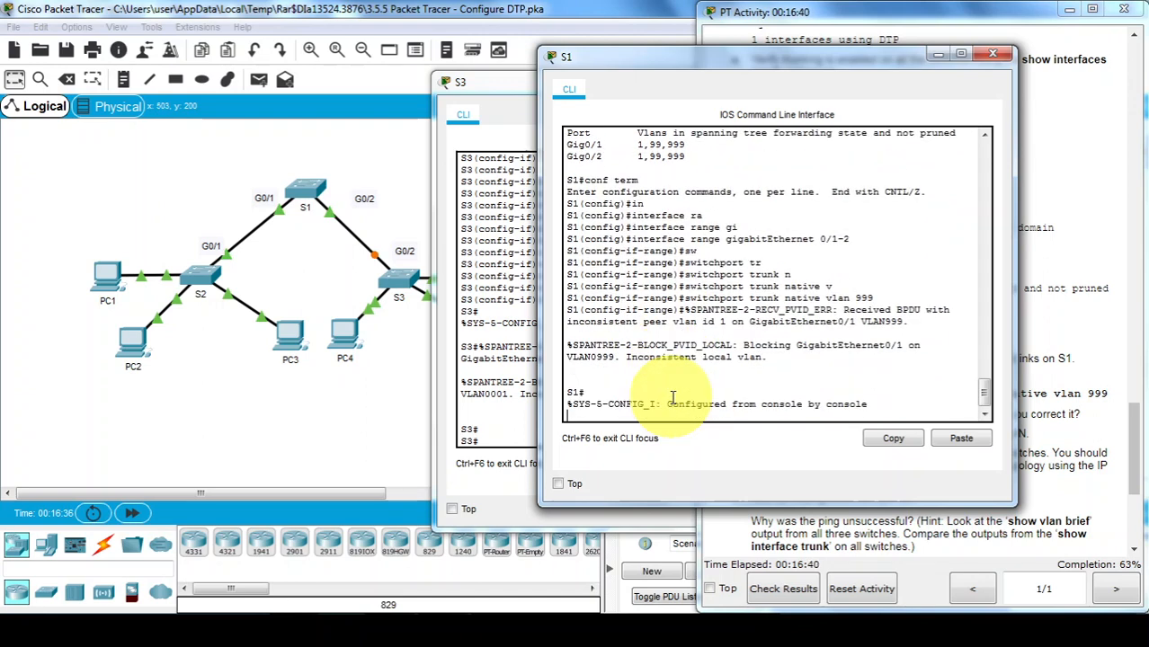
key("Return")
key("Return")
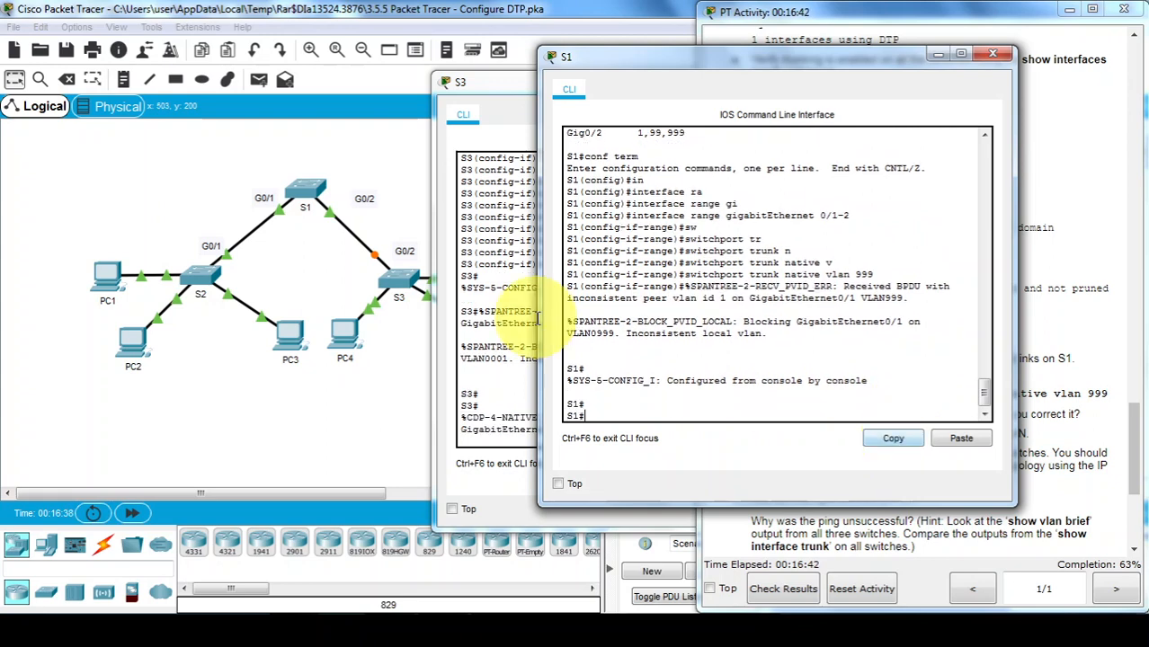
Examine the native VLAN messages on the S3 and S2 consoles, comparing the VLAN numbers at both ends of the links
left_click(513, 346)
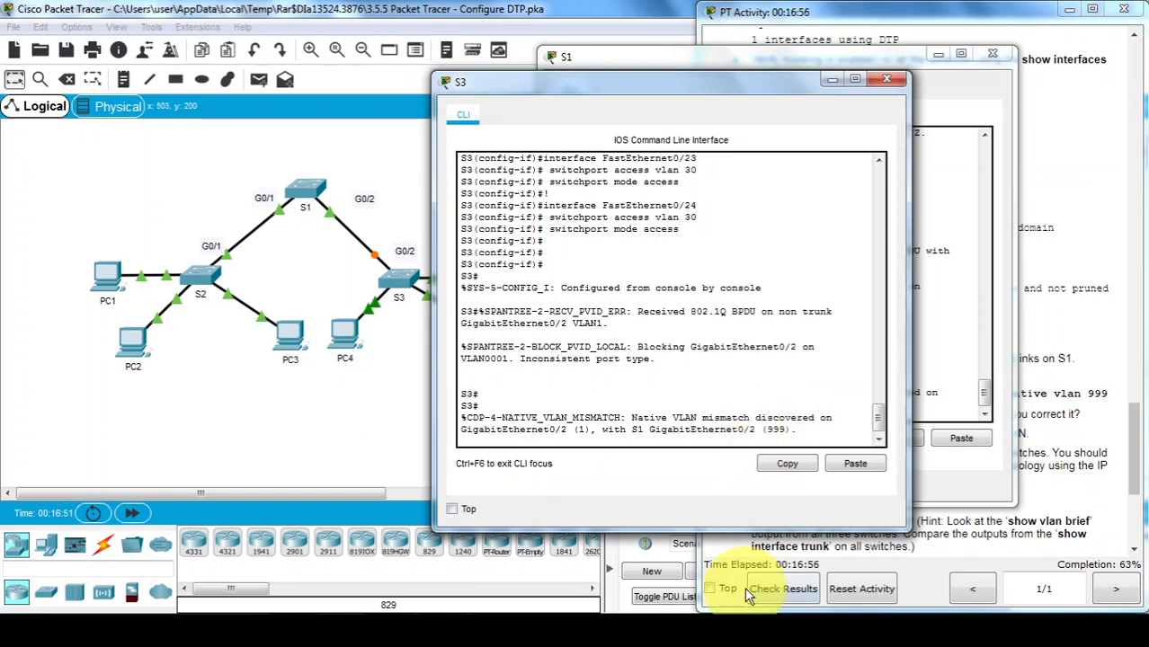
left_click(654, 632)
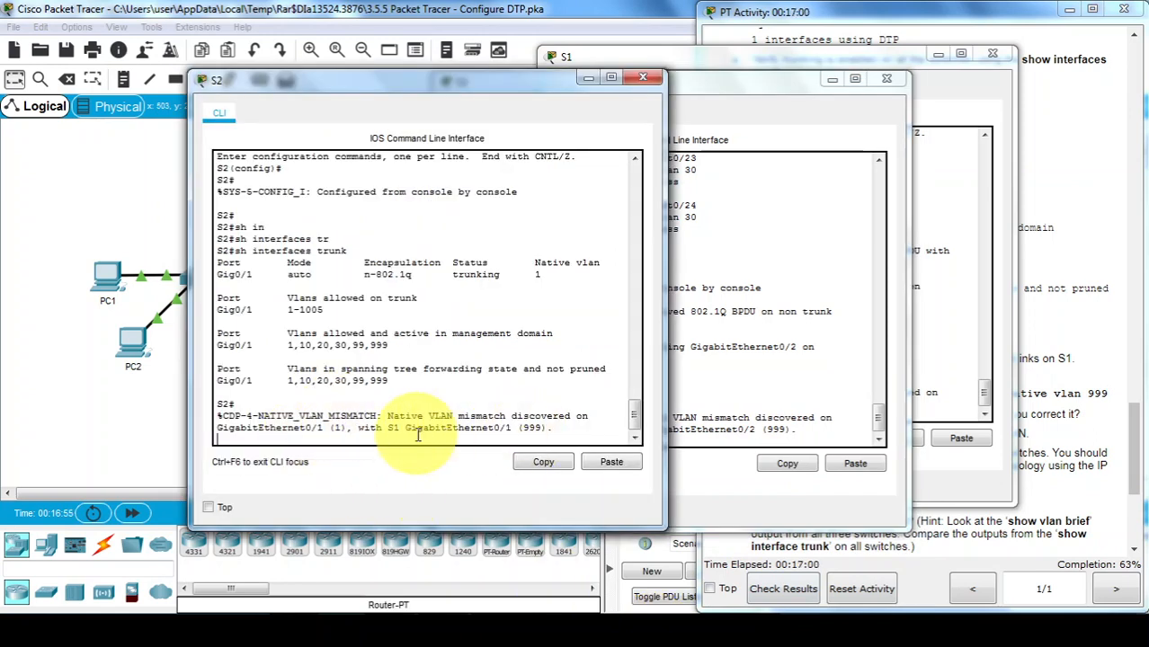
left_click_drag(329, 426, 347, 427)
left_click_drag(518, 427, 543, 427)
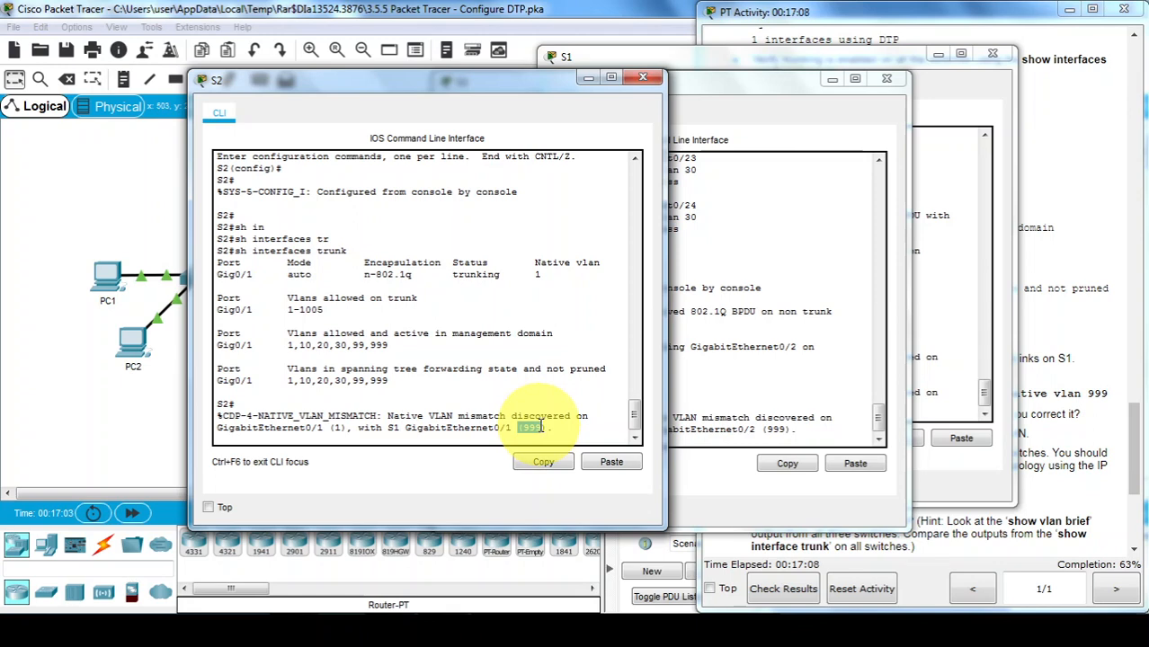
Read the activity's native VLAN instructions for the other switches and open interface configuration for GigabitEthernet 0/1 on S2
left_click(1050, 477)
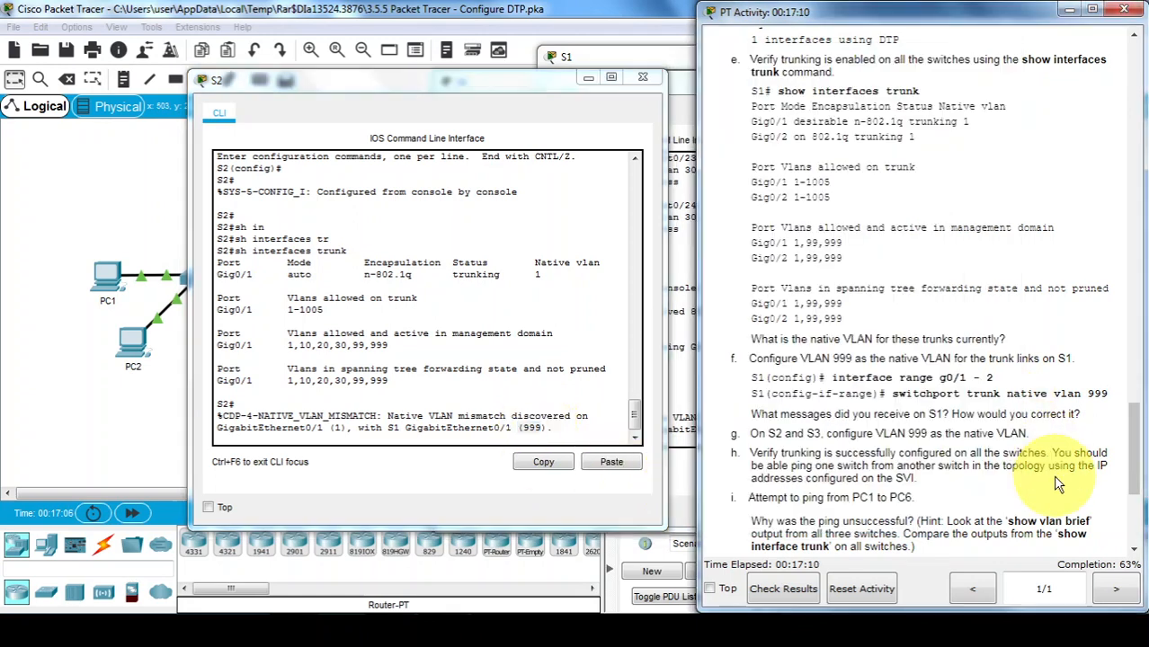
left_click_drag(1135, 454, 1135, 481)
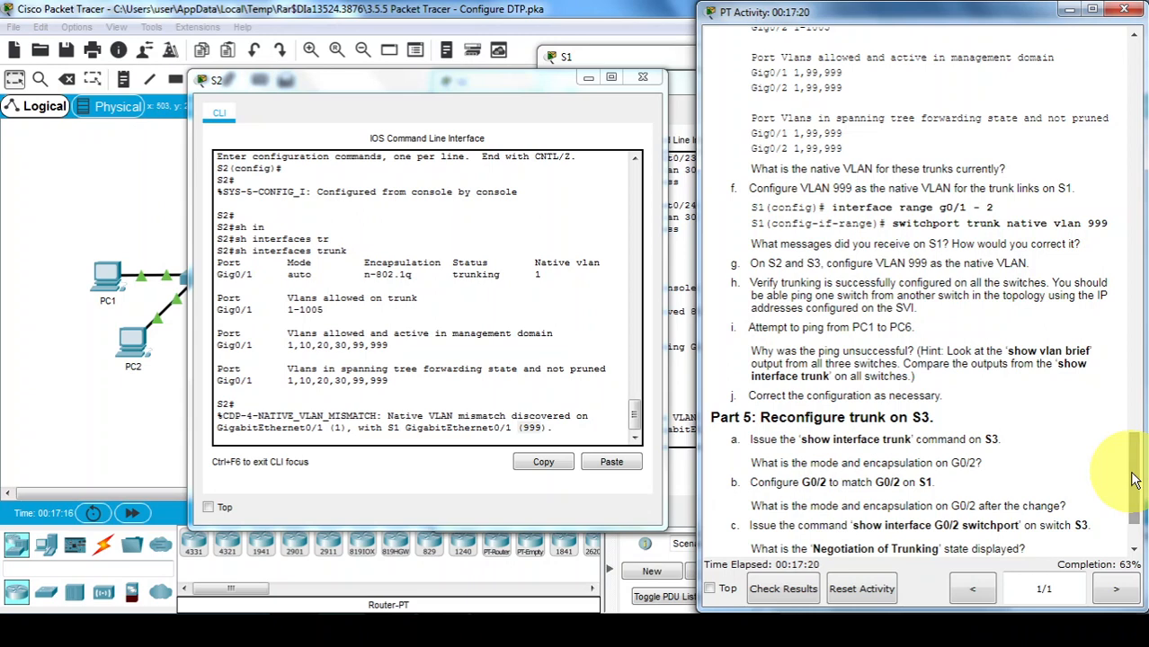
left_click(378, 415)
key("Return")
key("Return")
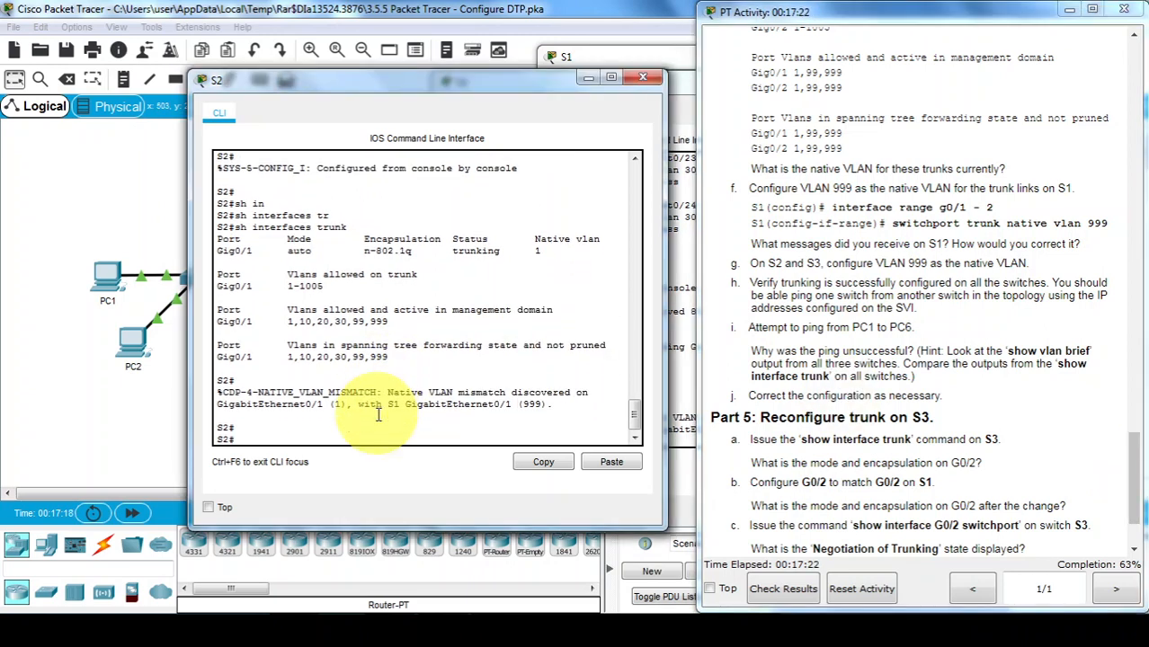
type("conf term")
key("Return")
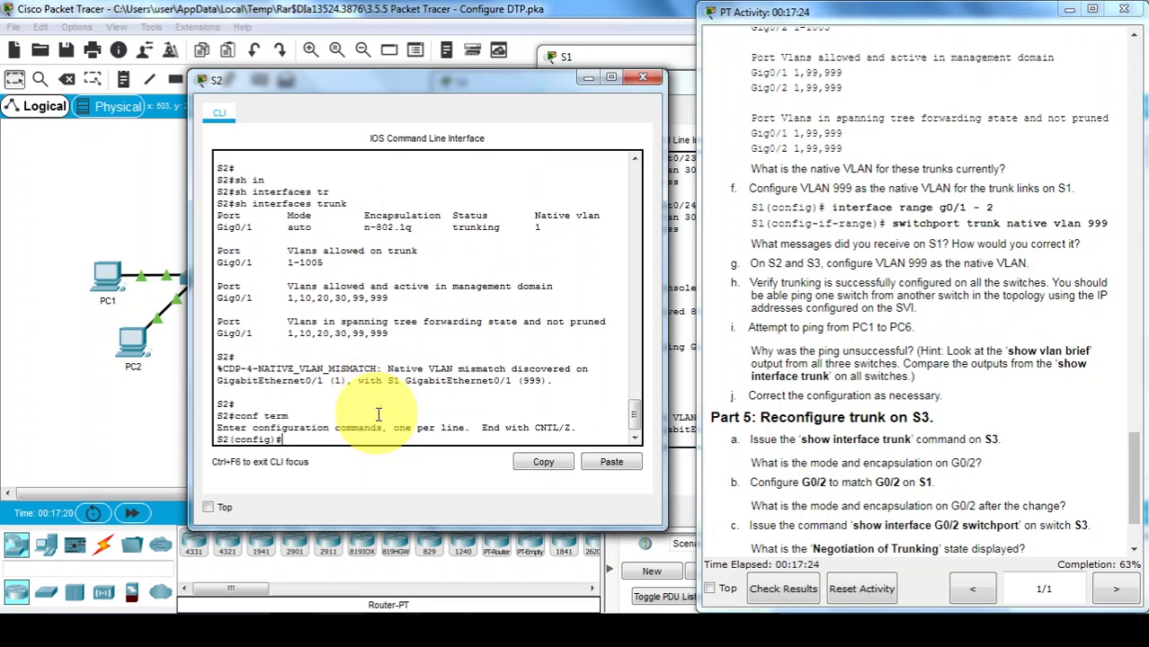
type("in")
key("Tab")
type("gi")
key("Tab")
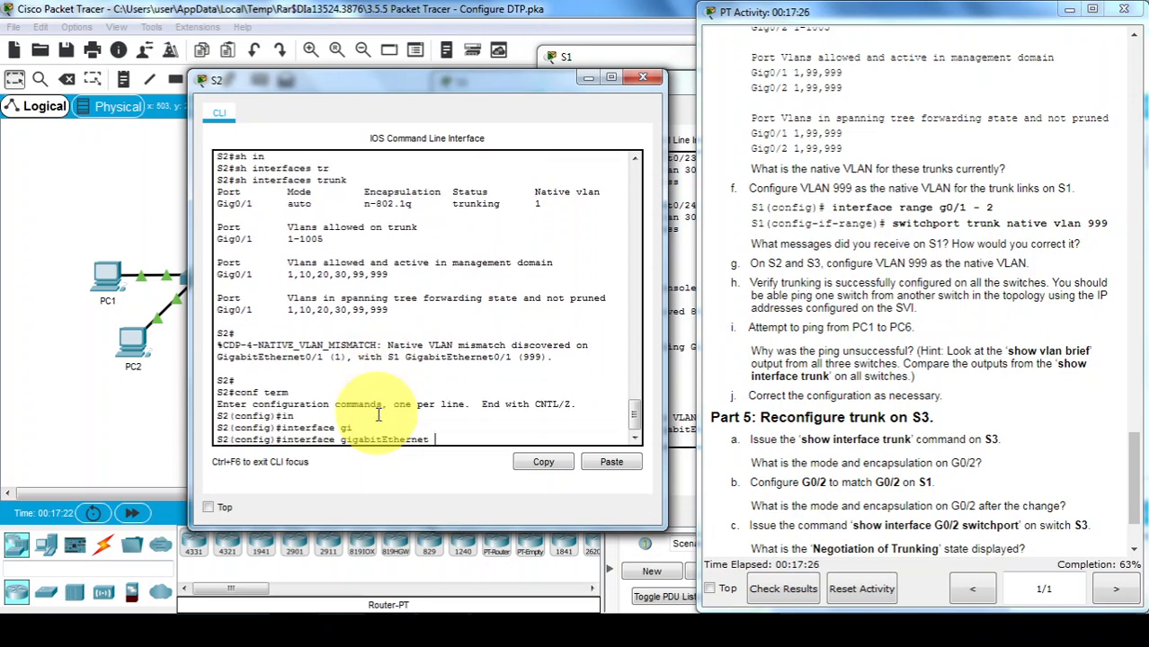
type("0/1")
key("Return")
Set the trunk native VLAN to 999 on S2's GigabitEthernet 0/1 interface
type("s")
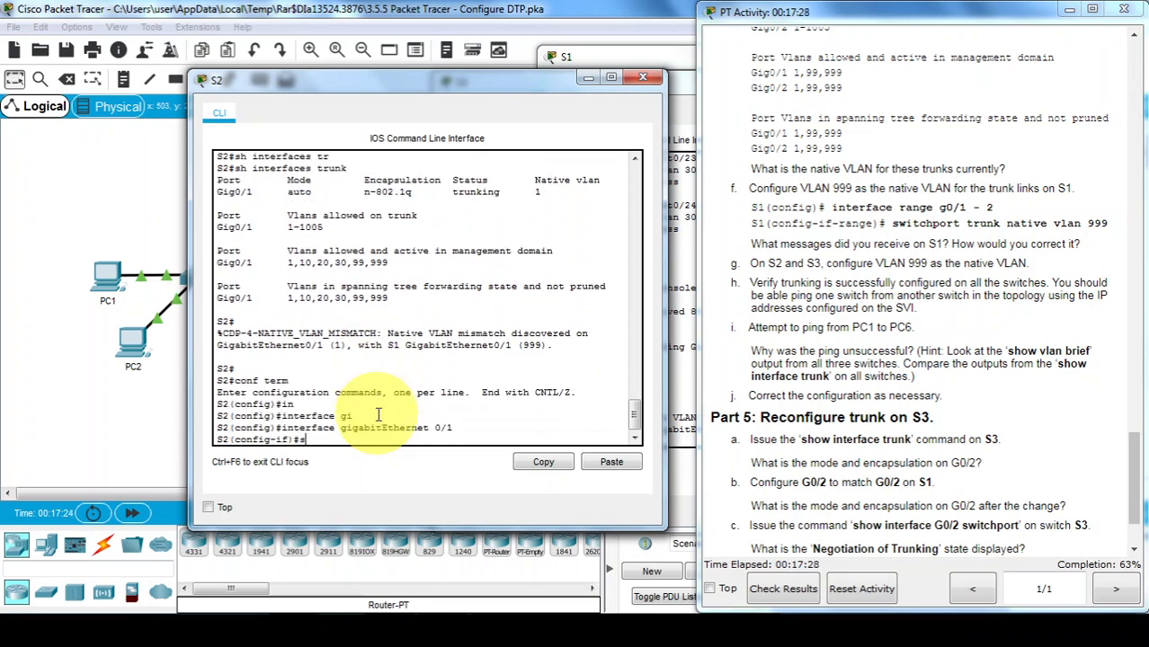
type("witchport t")
key("Tab")
type("tr")
key("Tab")
type("na")
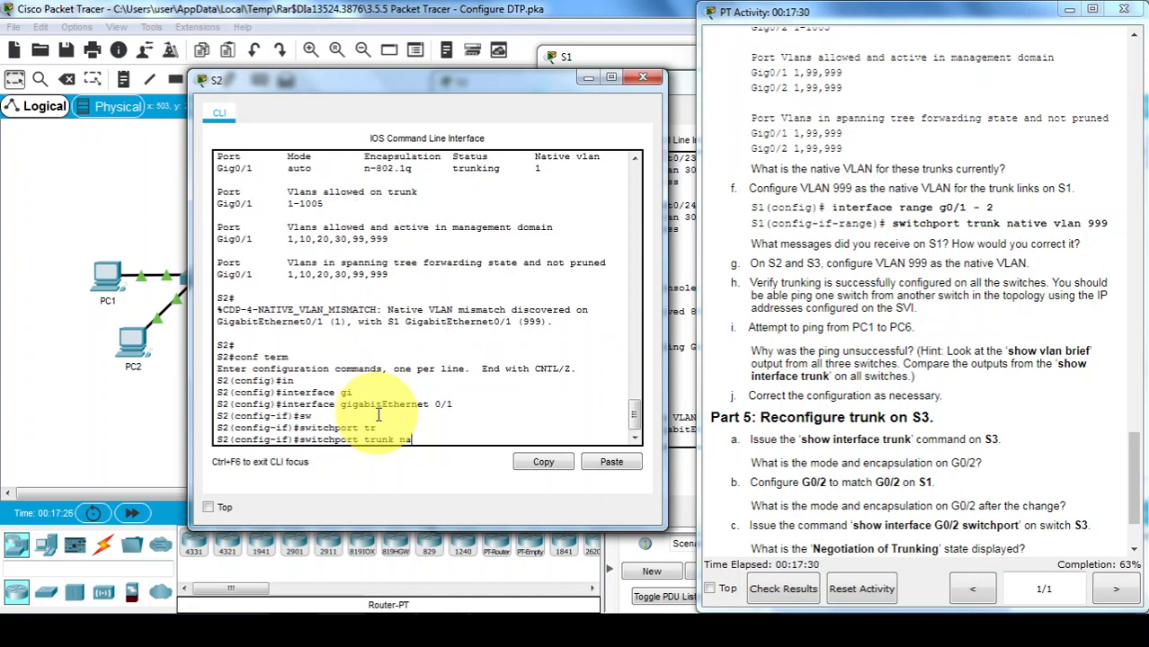
key("Tab")
type("vl")
key("Tab")
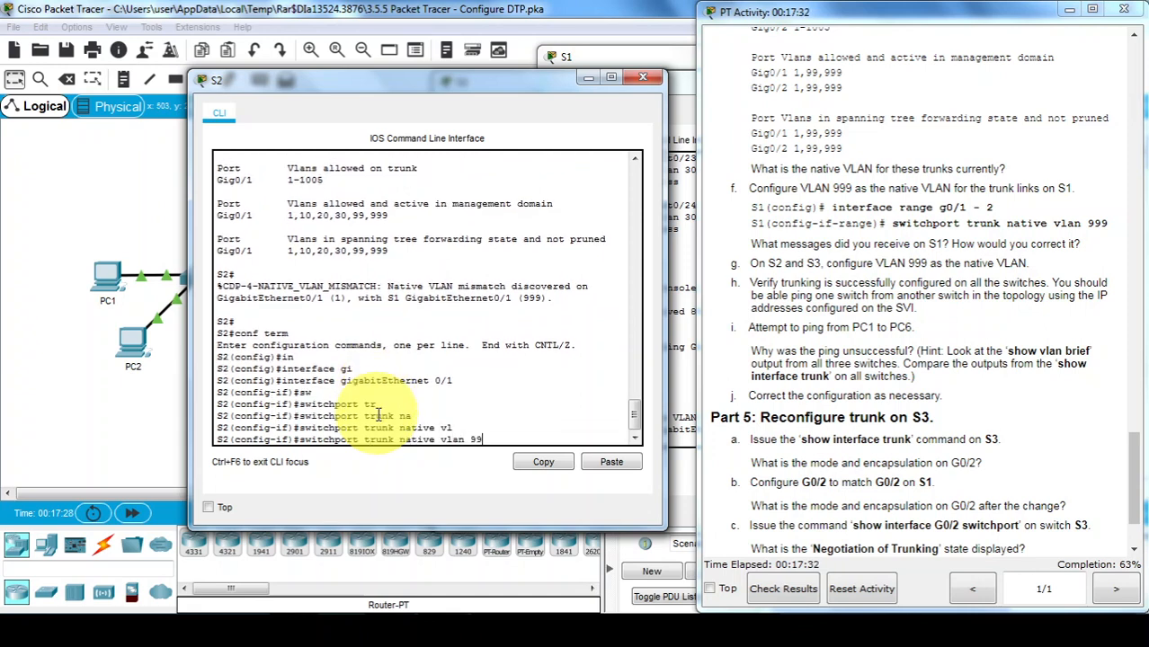
type("999")
key("Return")
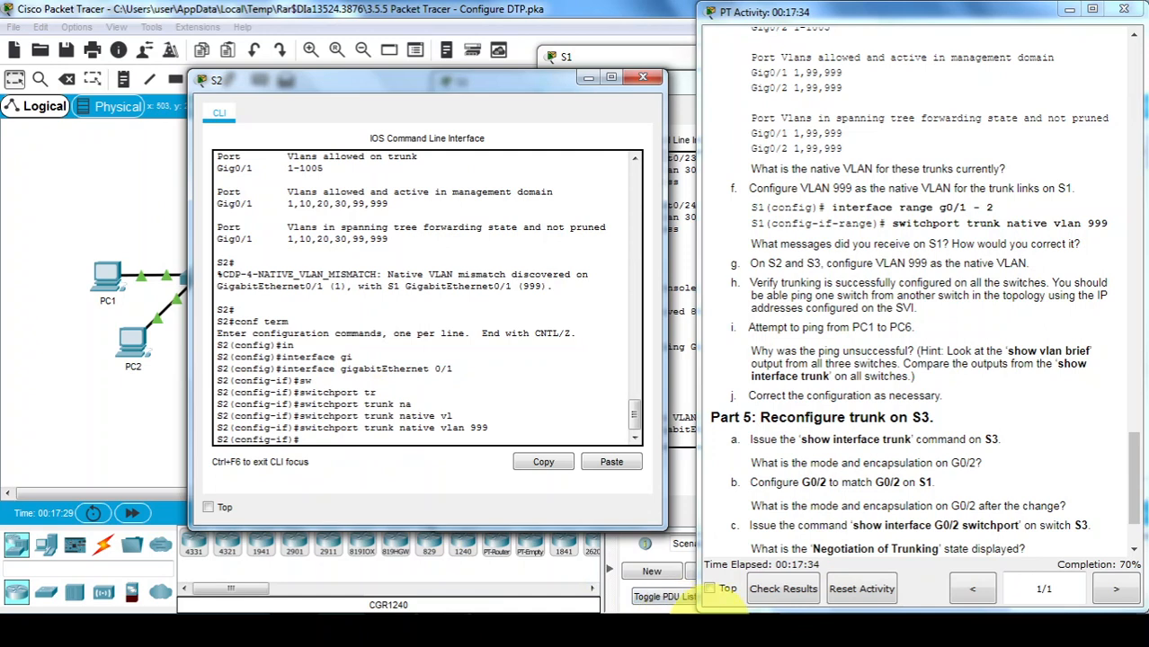
Enter global configuration on the S3 console and open interface configuration for GigabitEthernet 0/2
left_click(701, 613)
left_click(775, 340)
key("Return")
type("c")
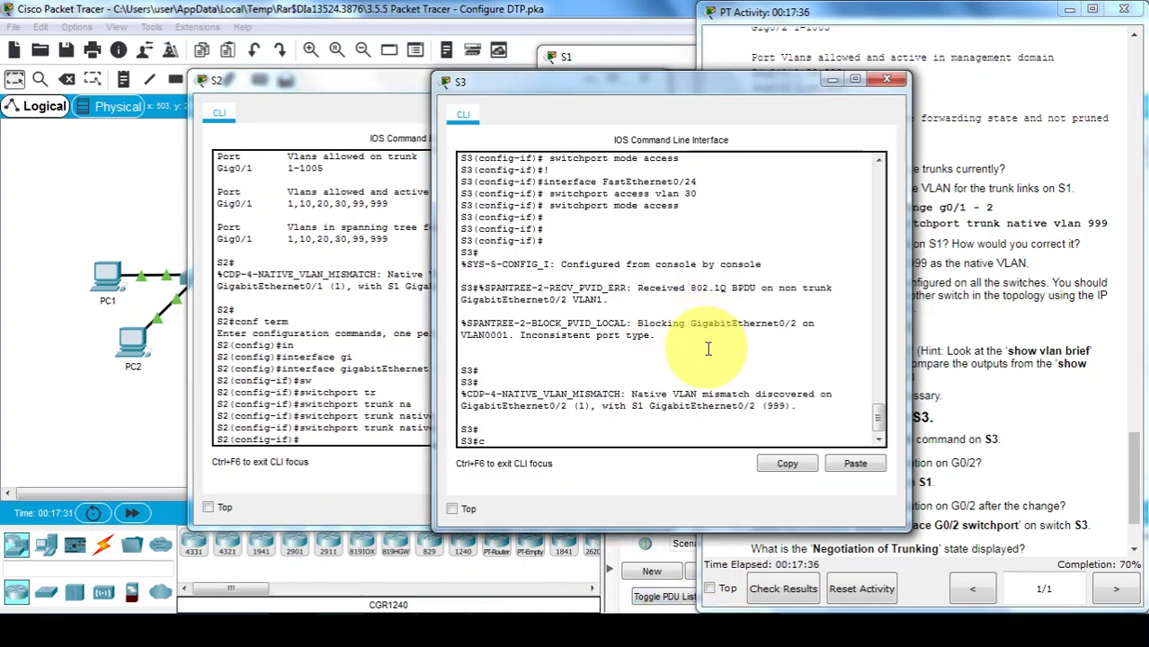
type("onf term")
key("Return")
type("in")
key("Tab")
type("gi")
key("Tab")
type("0")
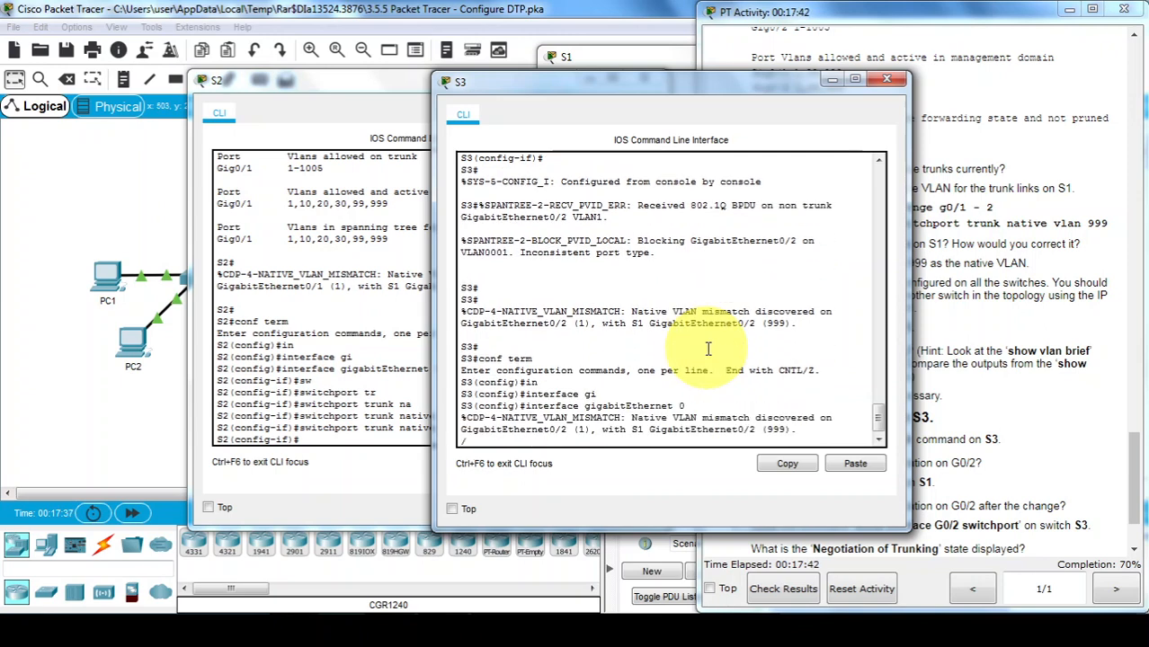
type("/2")
key("Return")
Set the trunk native VLAN to 999 on S3's GigabitEthernet 0/2 interface
key("Return")
key("Return")
type("sw")
key("Tab")
type("tr")
key("Tab")
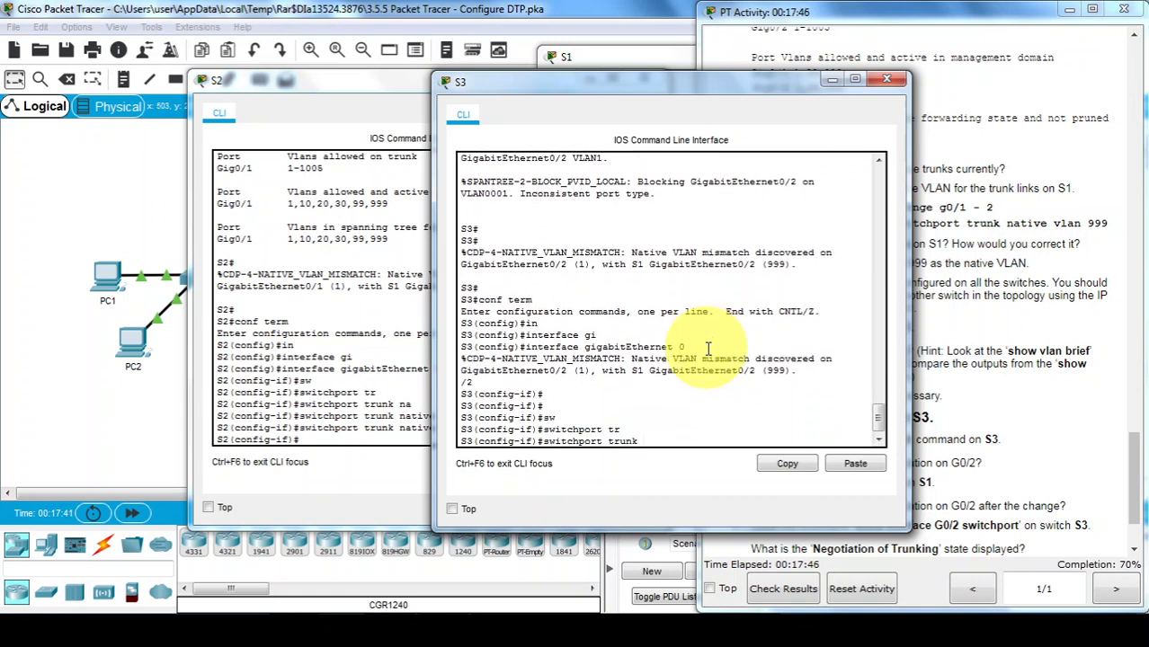
type("n")
key("Tab")
type("vl")
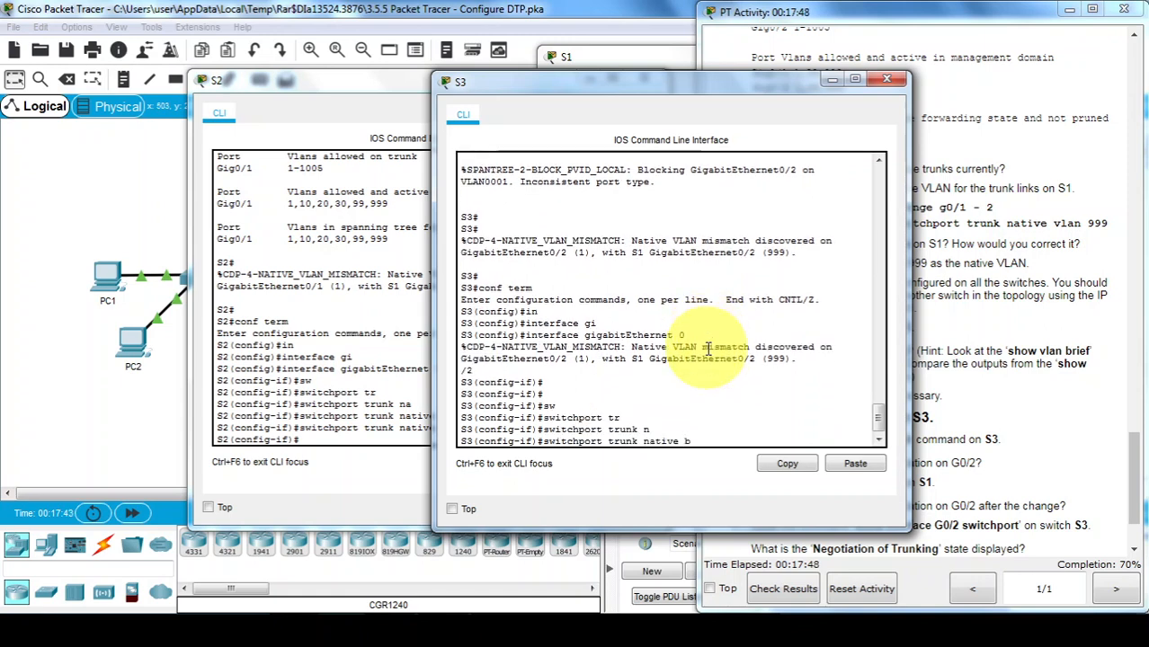
key("Tab")
type("9")
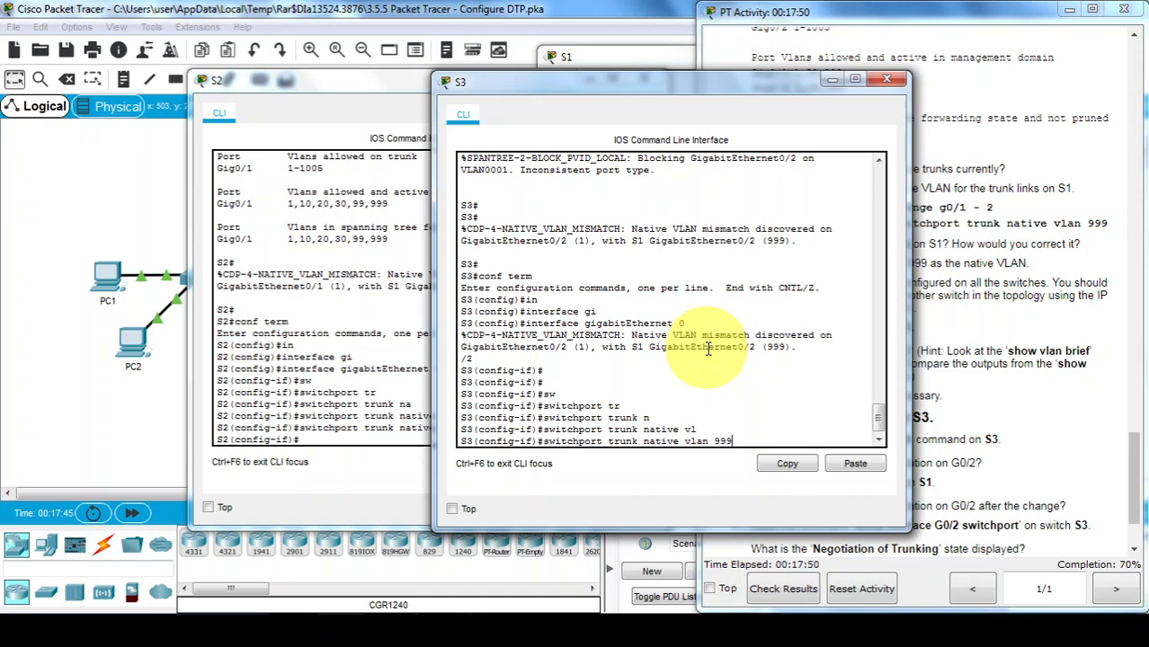
type("99")
key("Return")
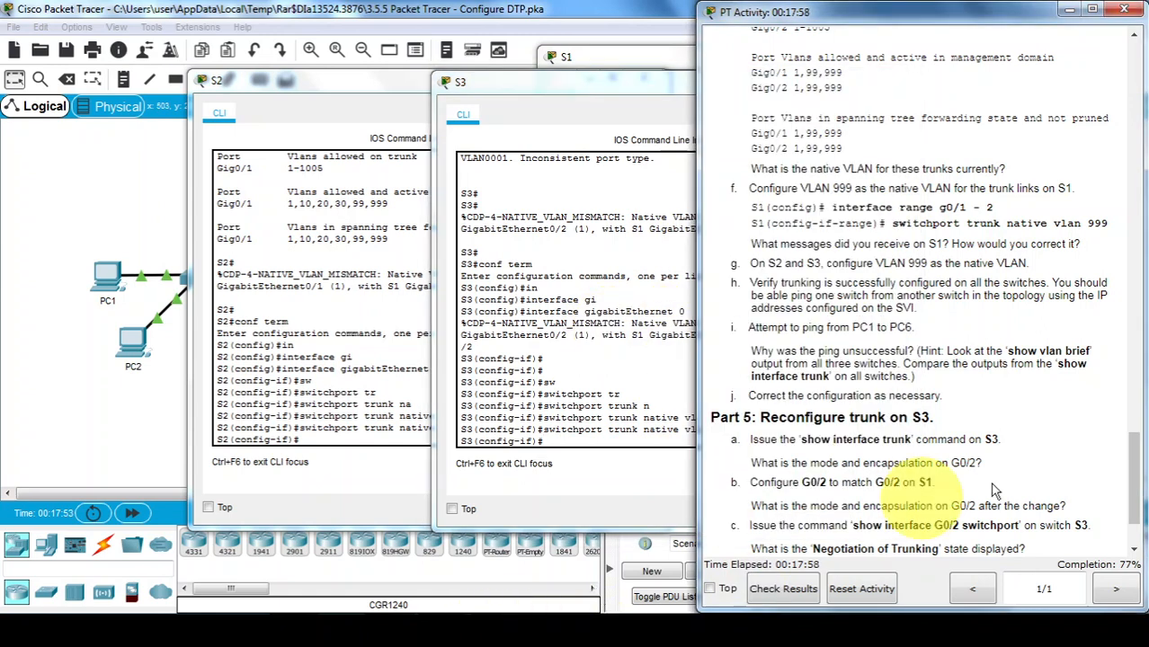
Read the trunk verification instructions and test connectivity from PC1 by pinging 192.168.10.2
left_click_drag(1140, 454, 1139, 469)
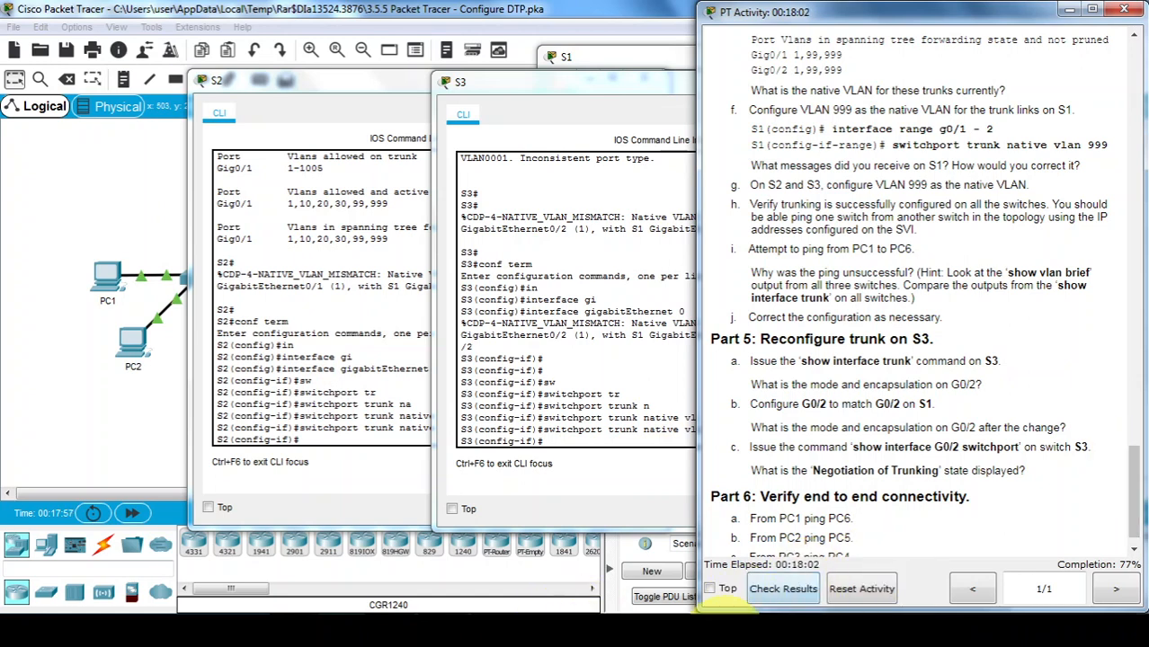
left_click(730, 621)
key("Up")
key("Return")
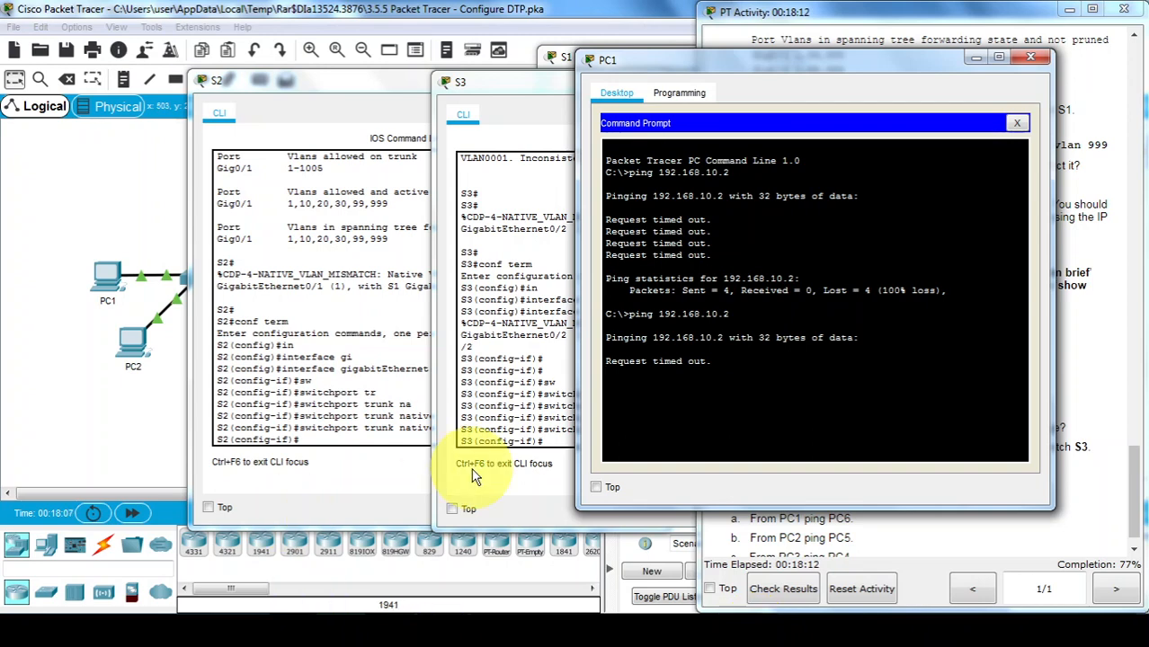
Display the brief VLAN list on the S1 console
left_click(530, 368)
left_click(614, 627)
key("Return")
key("Return")
key("Return")
type("sh vlan")
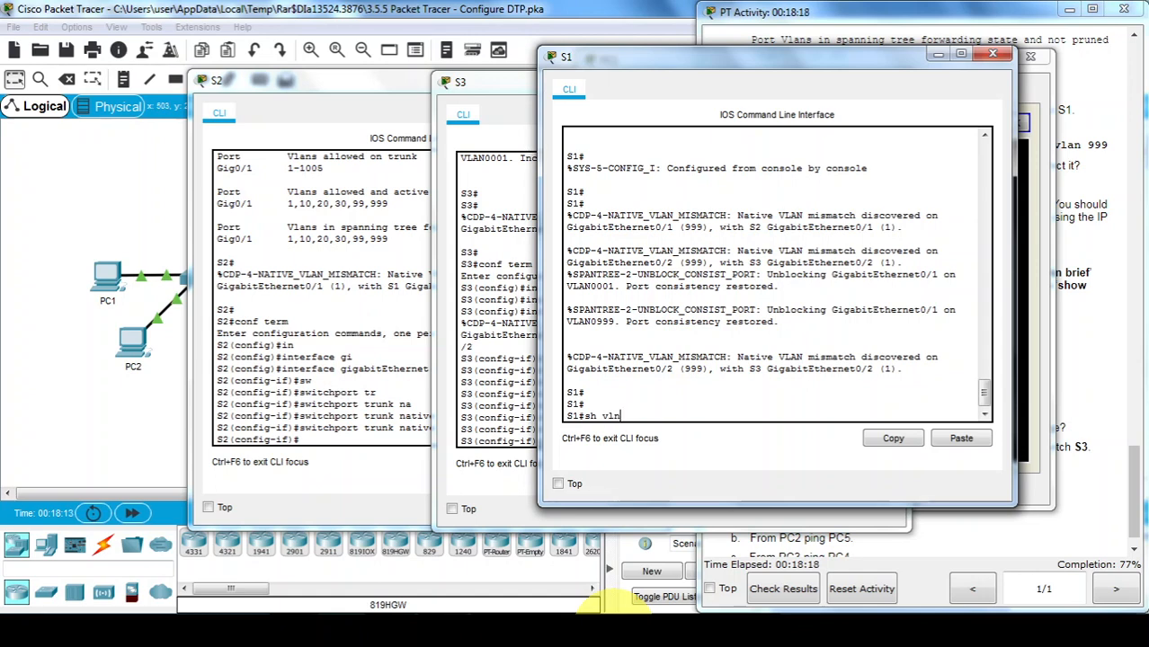
type(" br")
key("Tab")
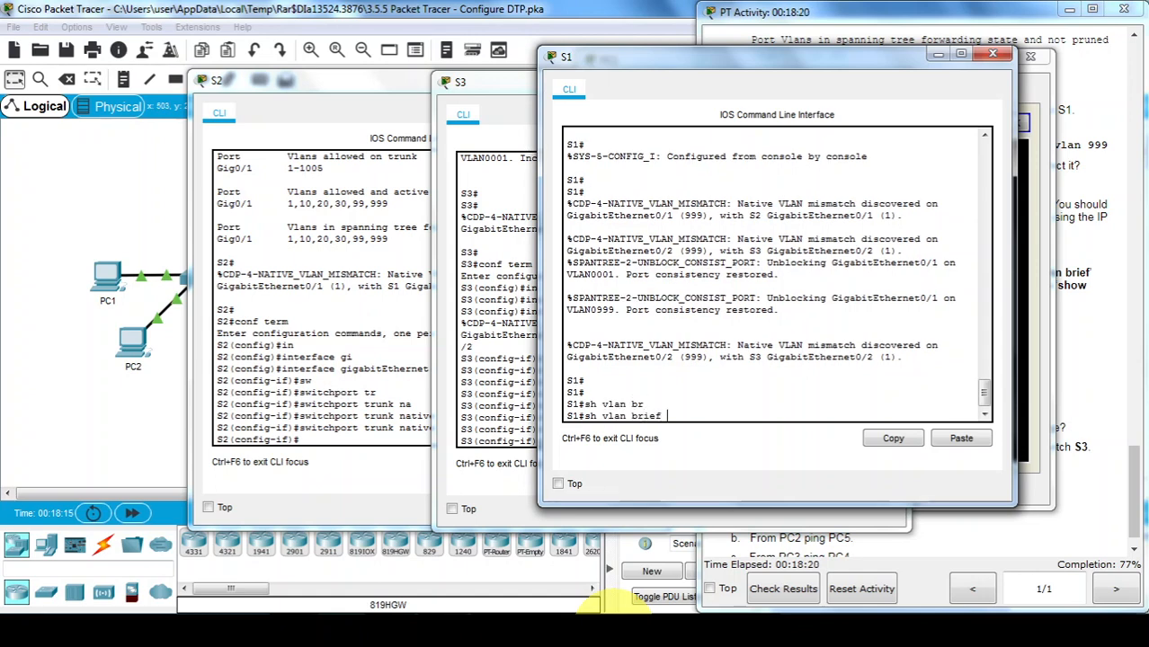
key("Return")
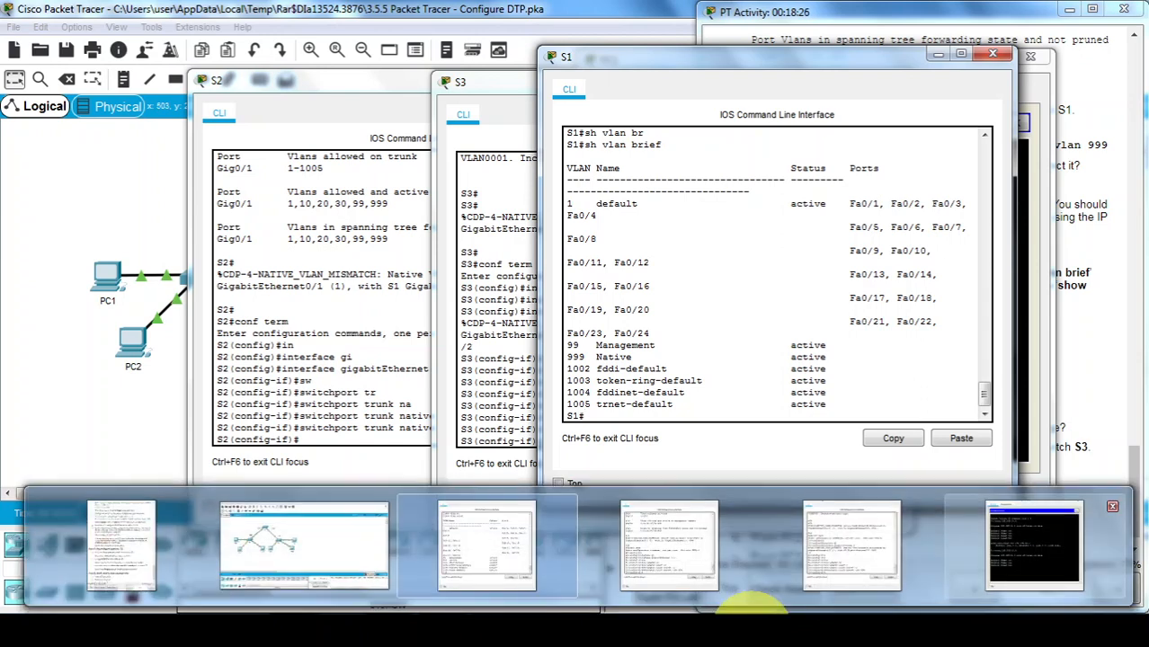
Examine the S1–S3 link in the topology and reread the activity's trunk verification and Part 5 instructions
left_click(508, 597)
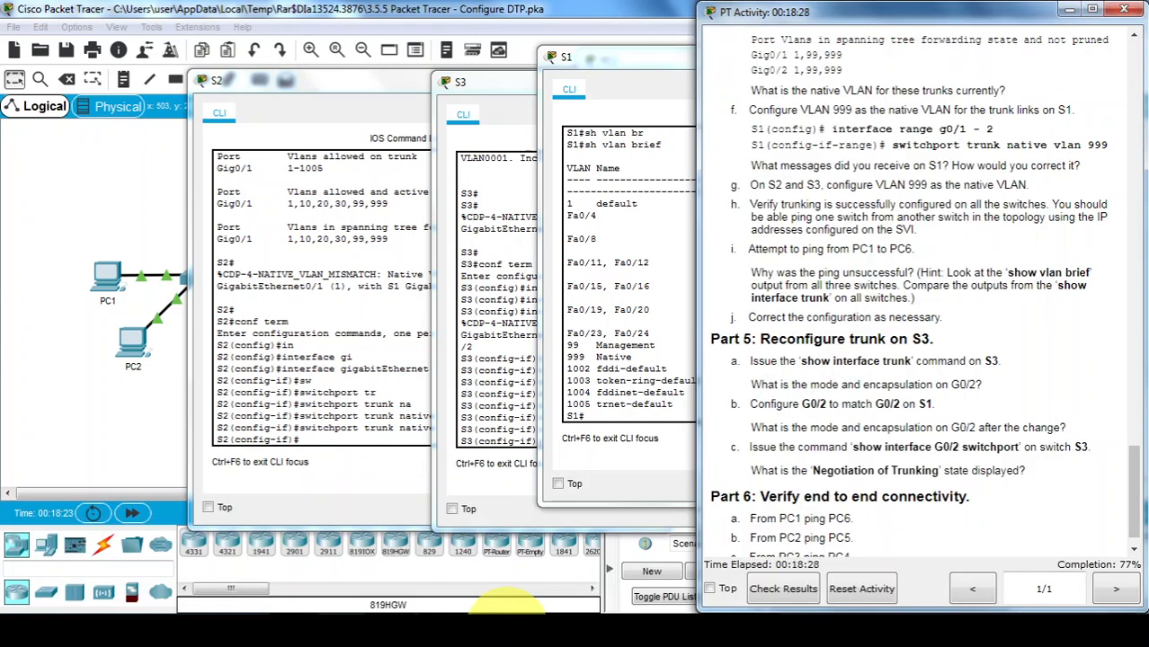
left_click(155, 409)
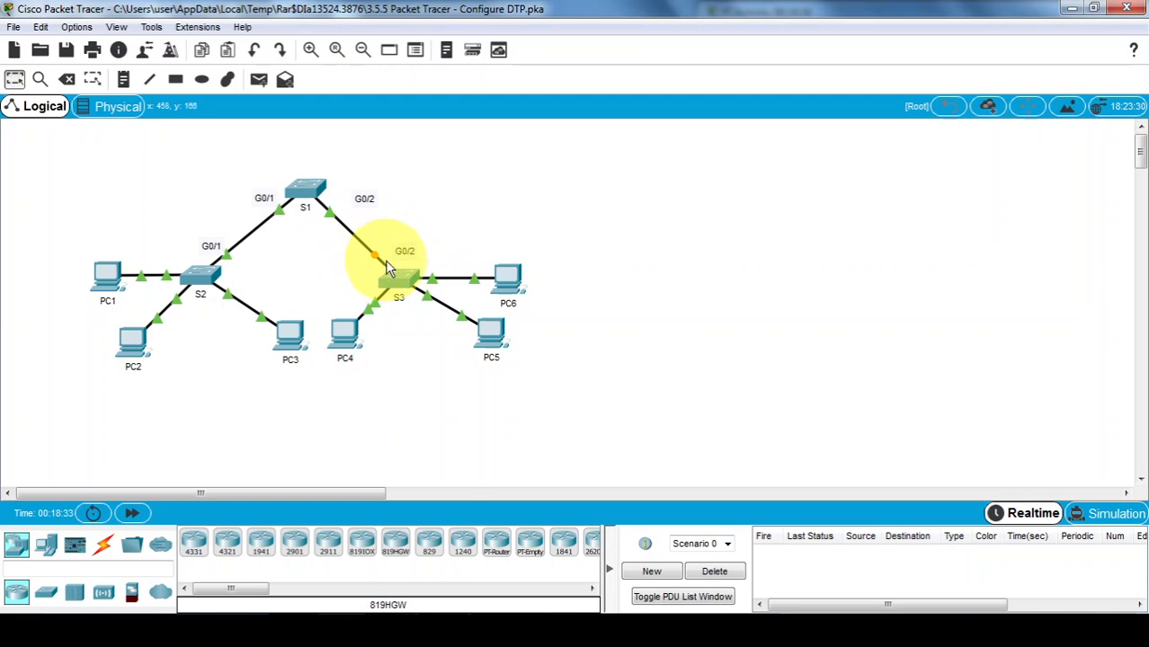
left_click(504, 634)
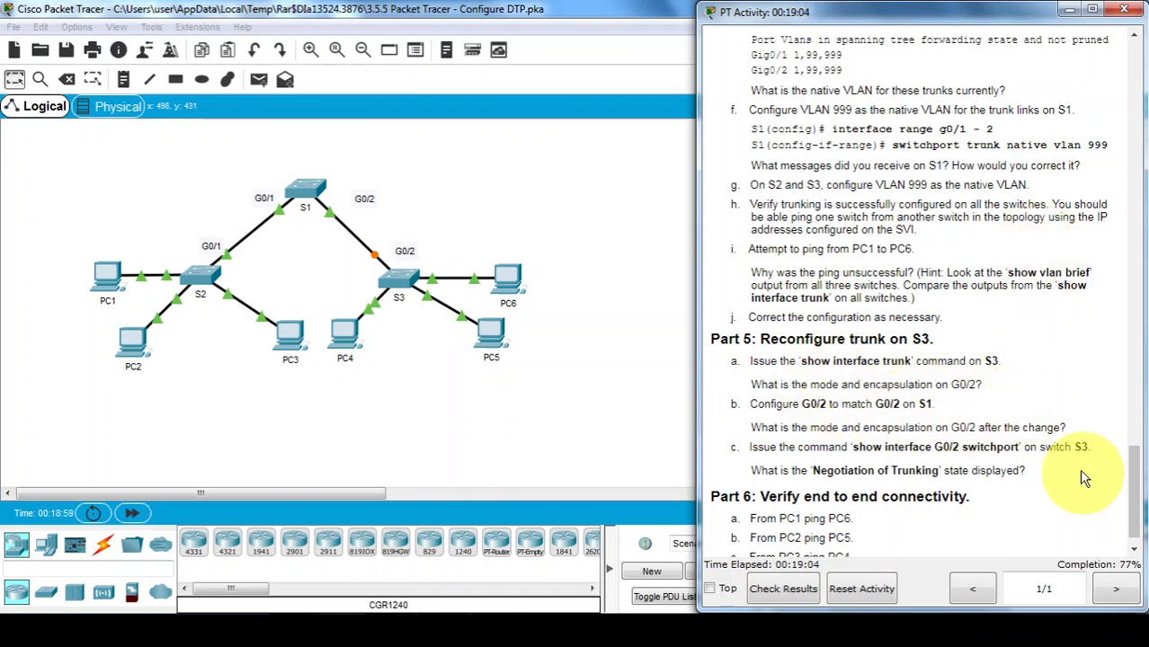
scroll(1134, 485, "up", 2)
scroll(1135, 486, "up", 2)
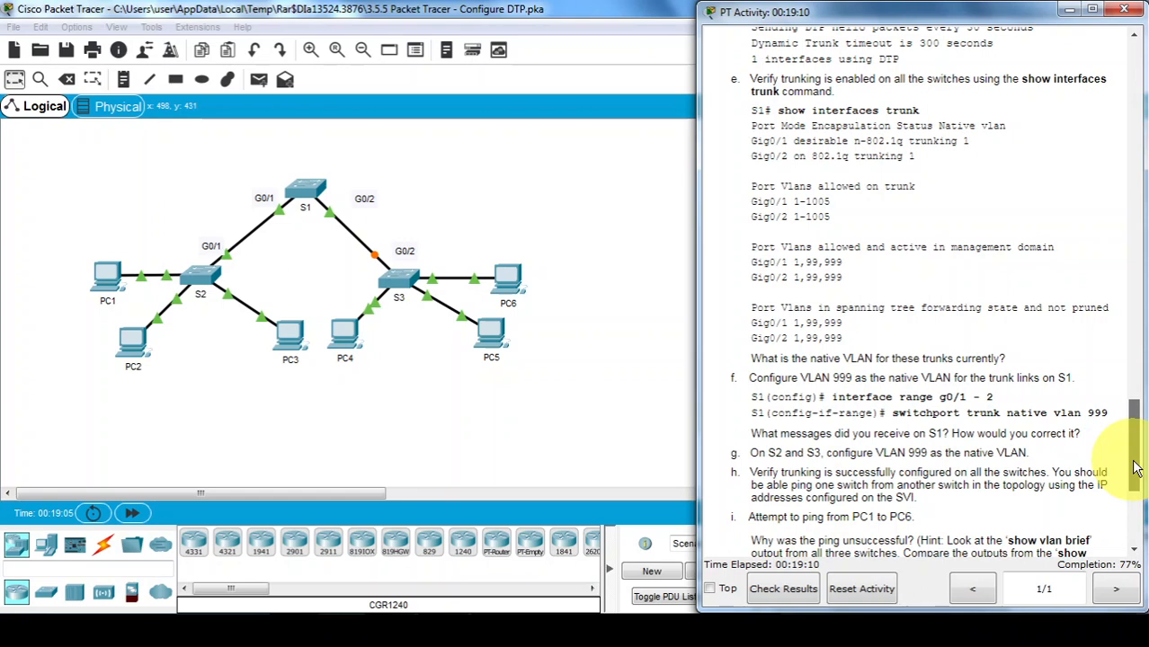
scroll(1135, 472, "down", 1)
scroll(1135, 481, "down", 1)
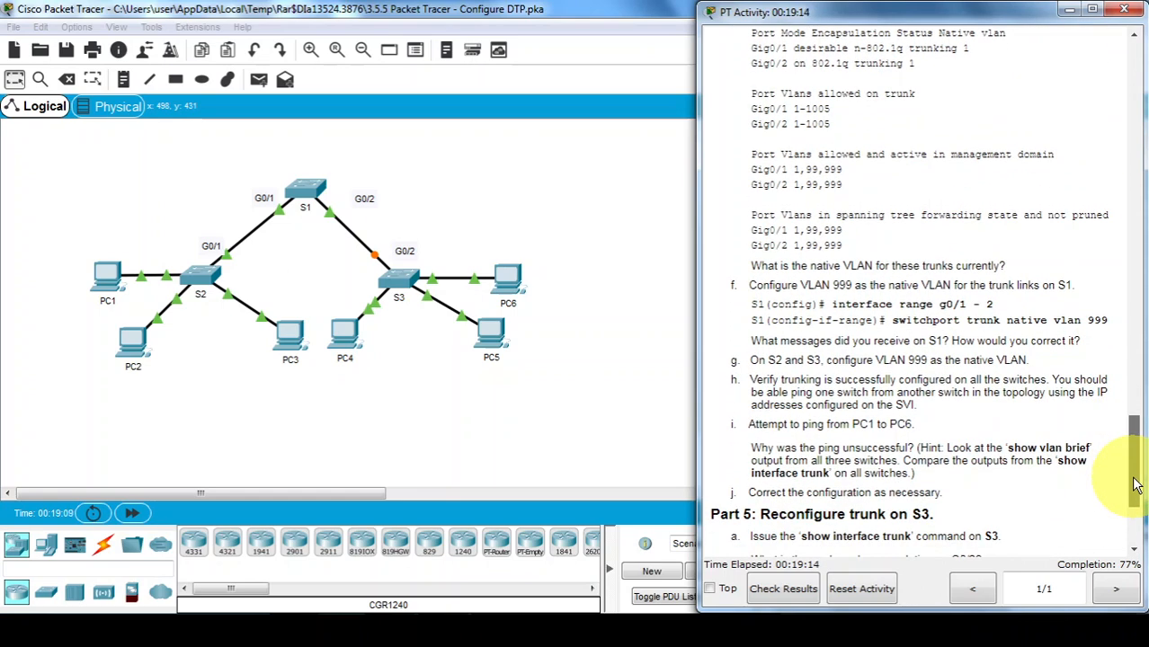
scroll(1135, 485, "down", 3)
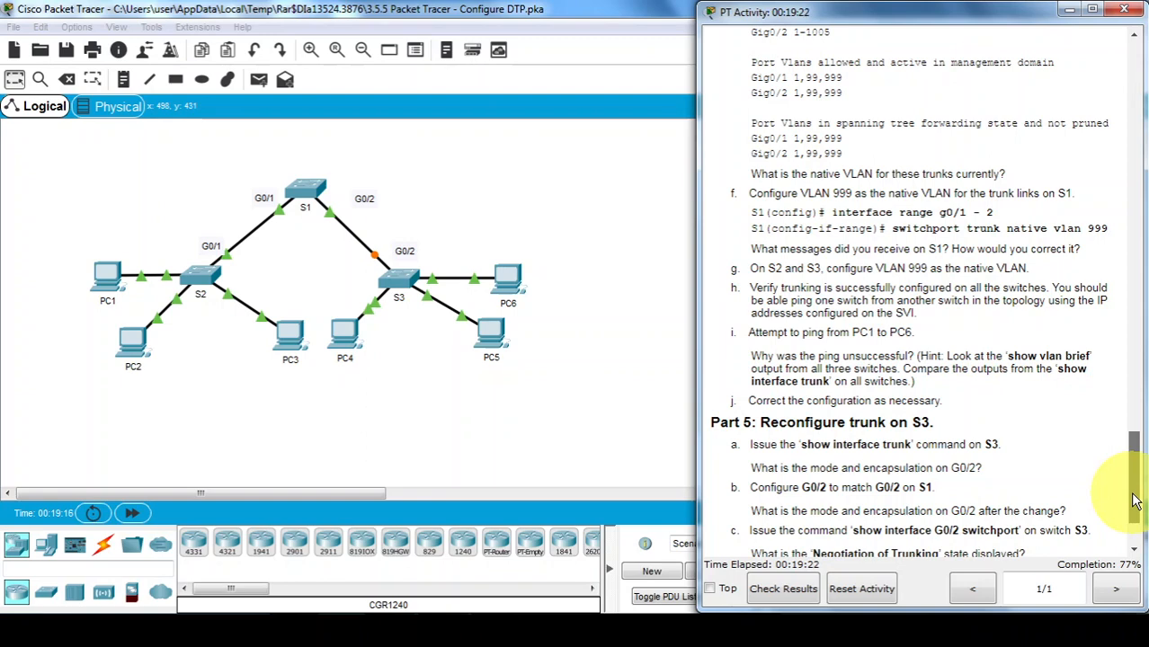
scroll(1135, 501, "down", 1)
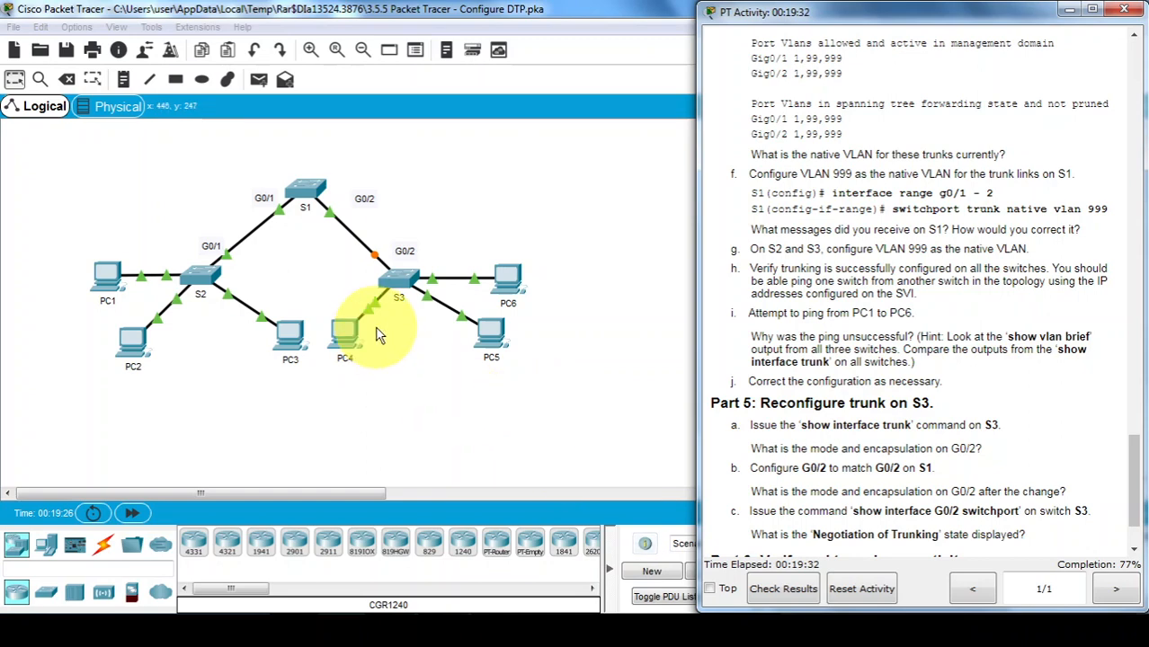
Create VLANs 10, 20 and 30 on S1 from global configuration mode
left_click(602, 627)
key("Return")
key("Return")
type("conf term")
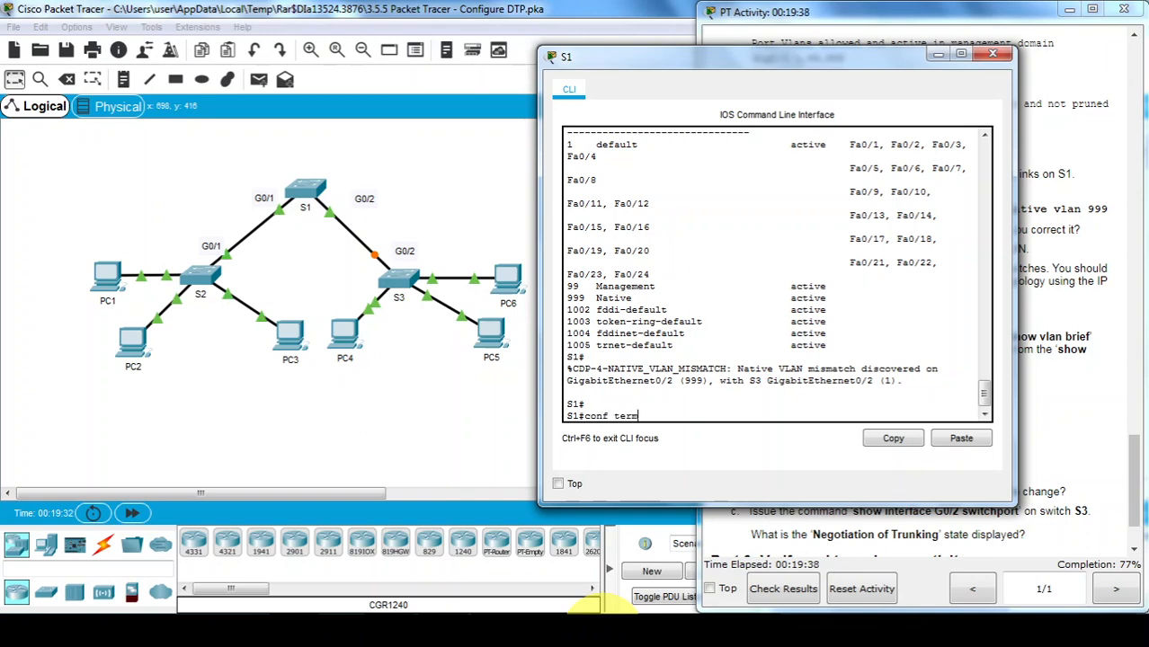
key("Return")
type("vlan ")
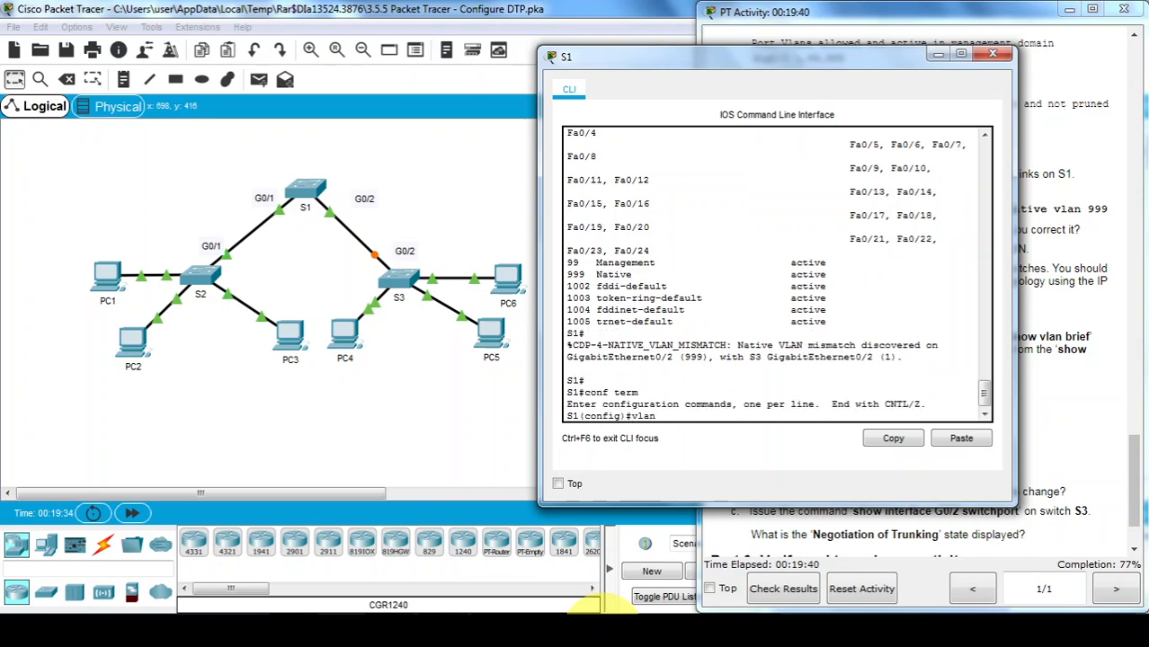
type("10")
key("Return")
type("vlan ")
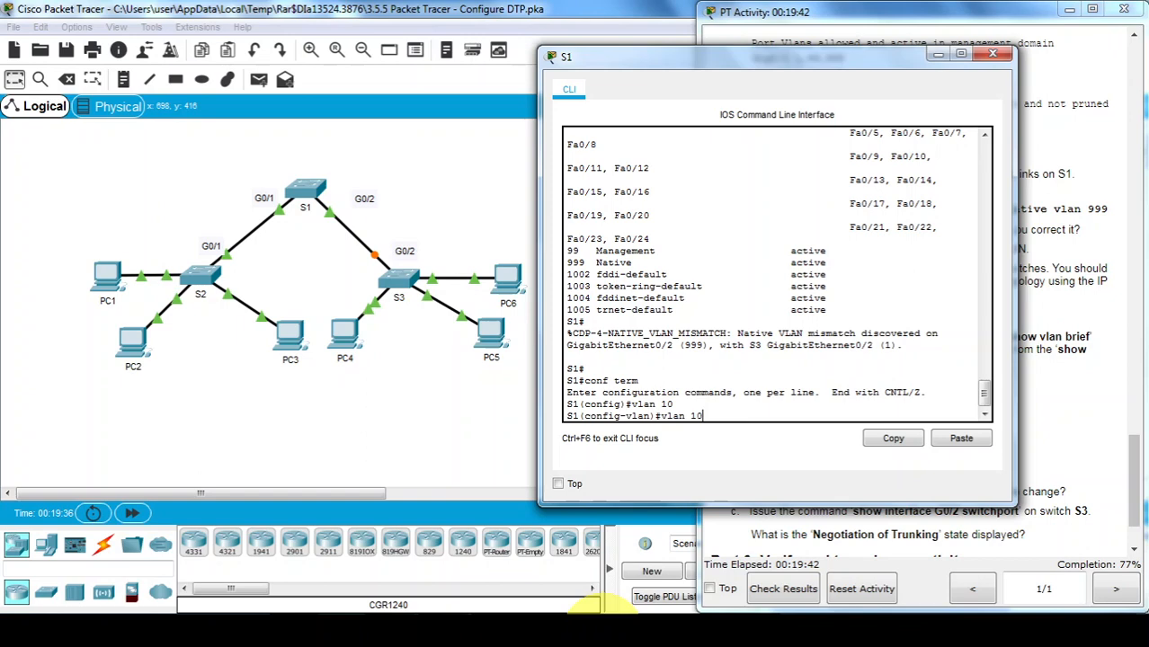
type("20")
key("Return")
key("Up")
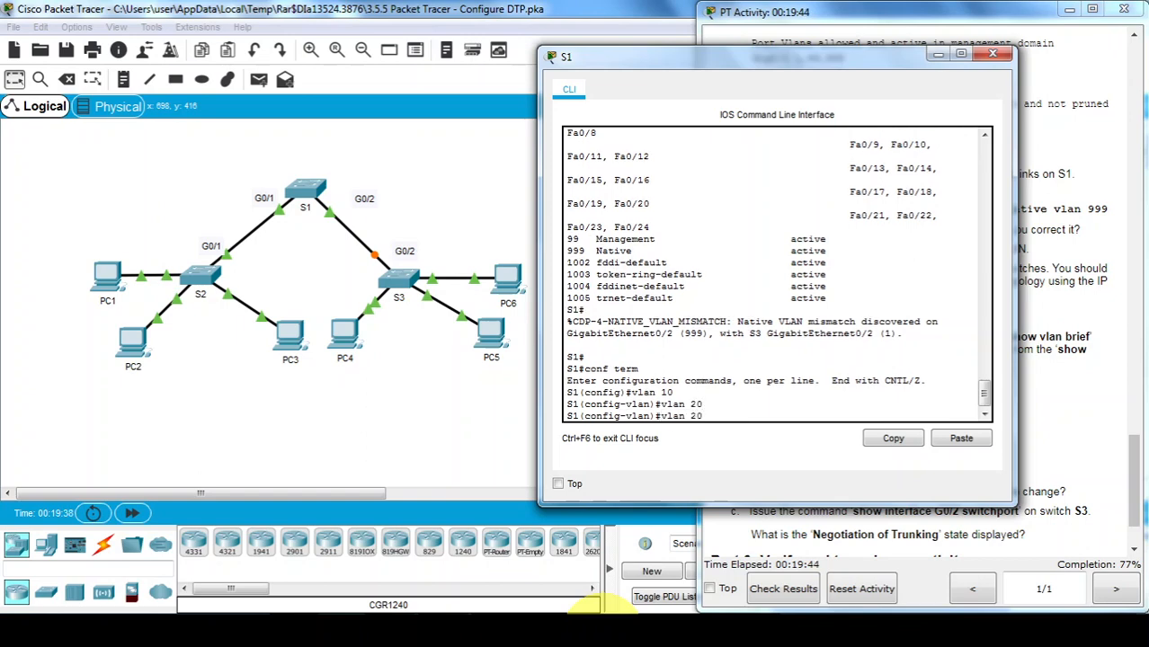
key("BackSpace")
key("Return")
key("Return")
key("Return")
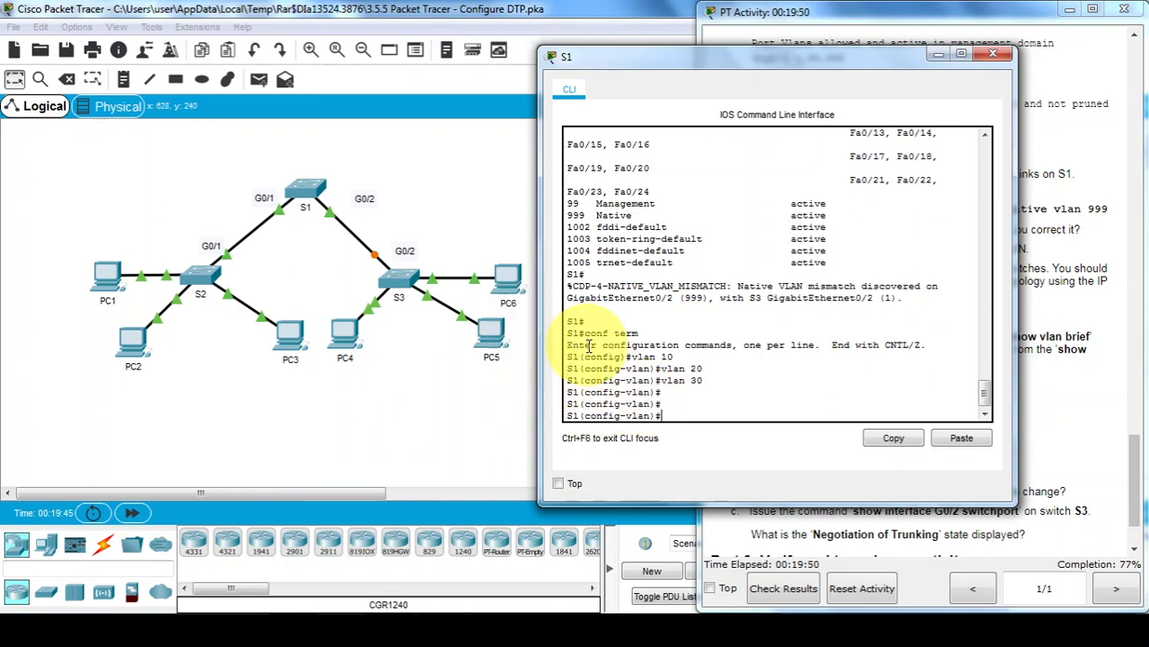
Set the switchport mode of S3's GigabitEthernet 0/2 interface to trunk
left_click(696, 634)
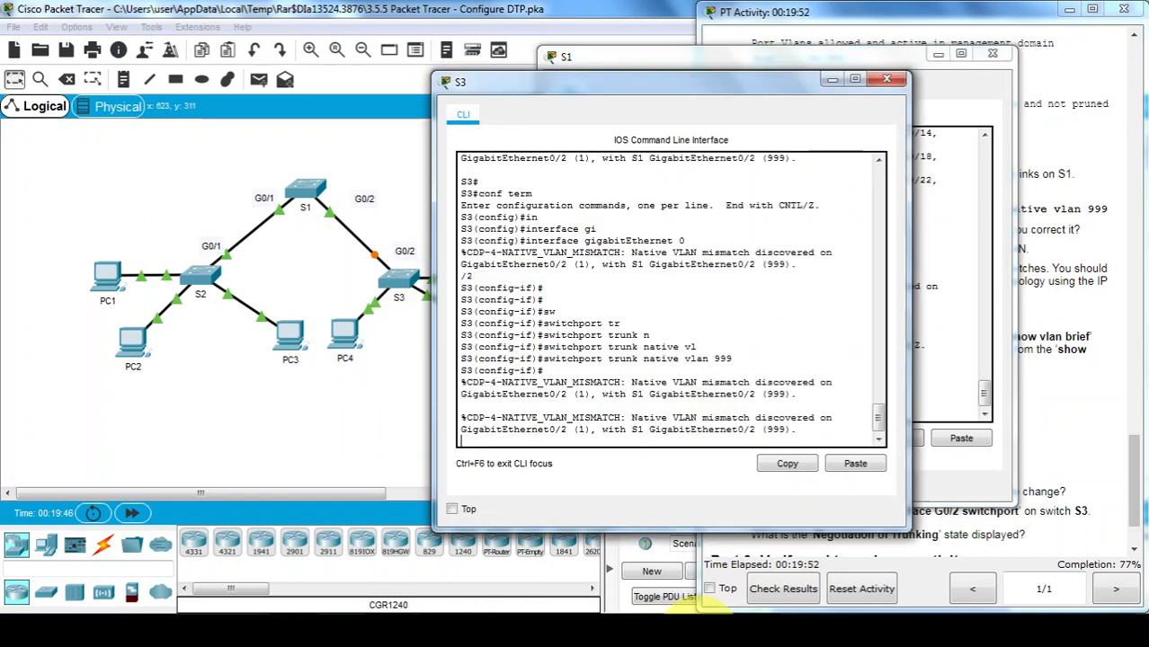
key("Return")
key("Return")
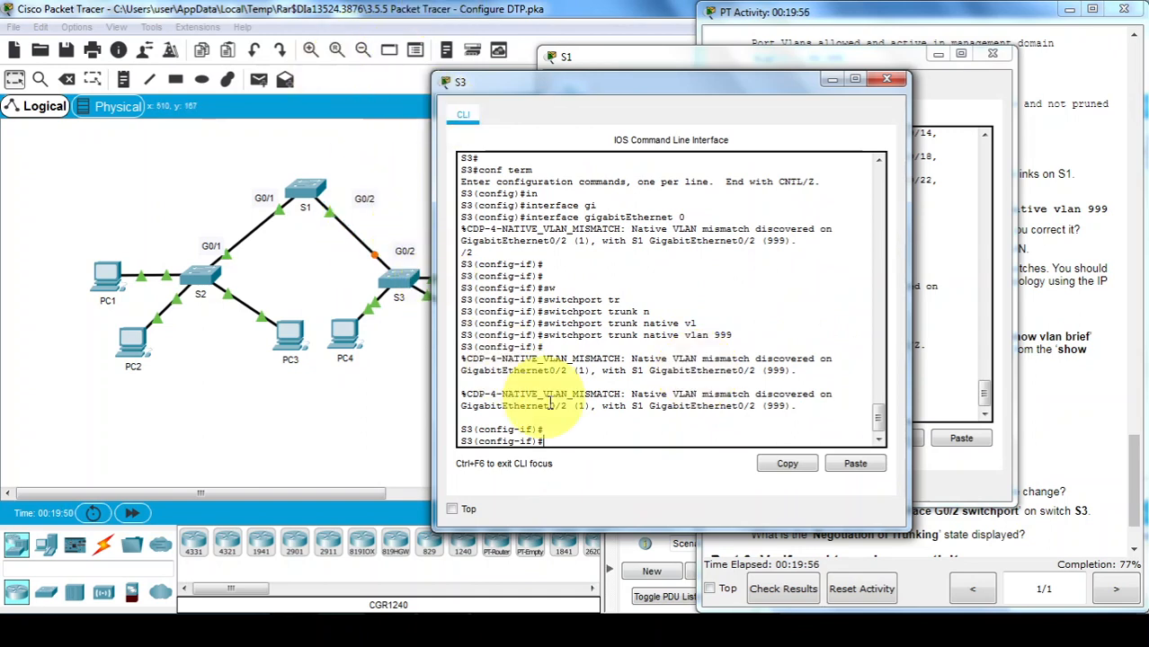
type("sw")
key("Tab")
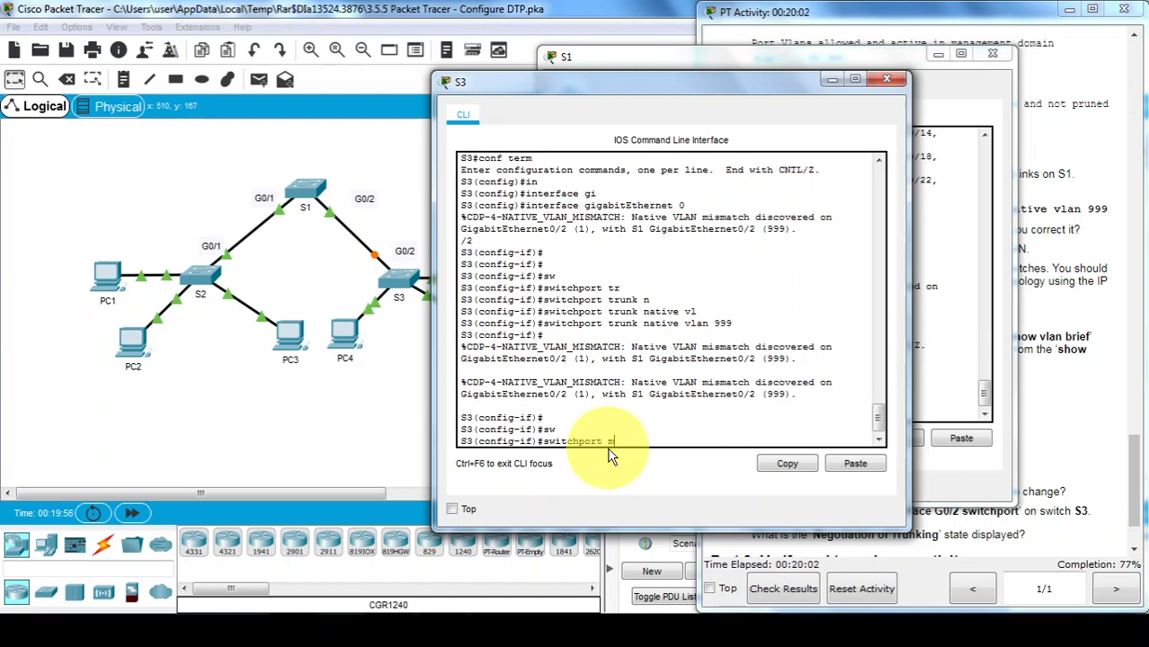
type("mo")
key("Tab")
type("tr")
key("Tab")
key("Return")
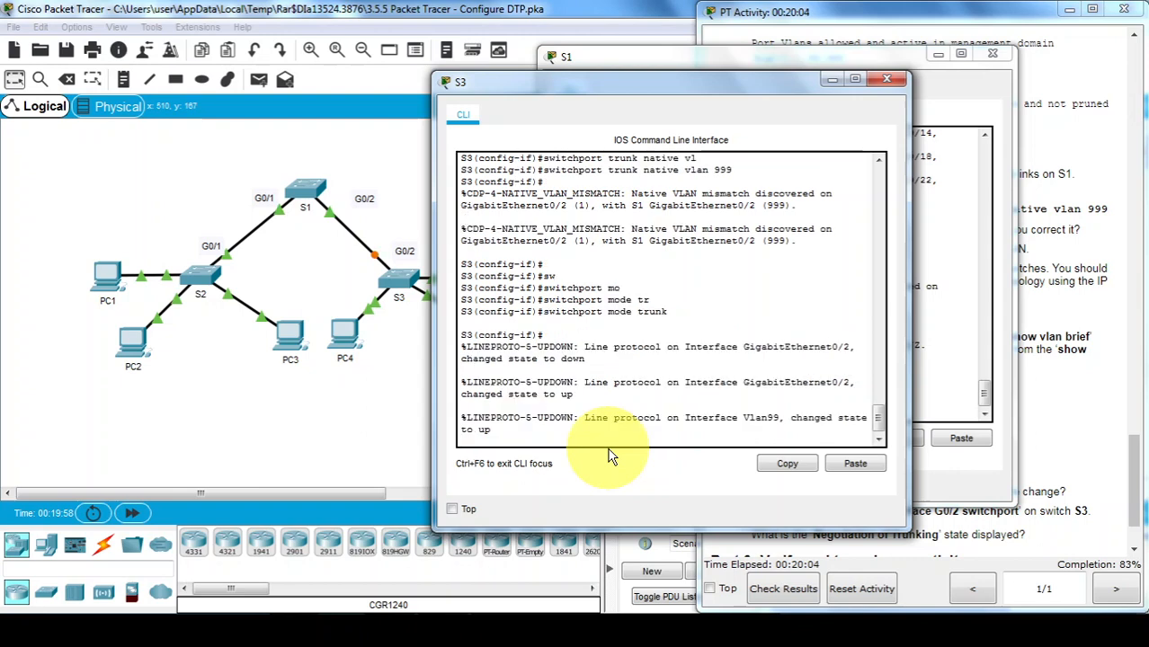
Disable DTP negotiation on S3's GigabitEthernet 0/2 interface with switchport nonegotiate
key("Return")
key("Return")
type("sw")
key("Tab")
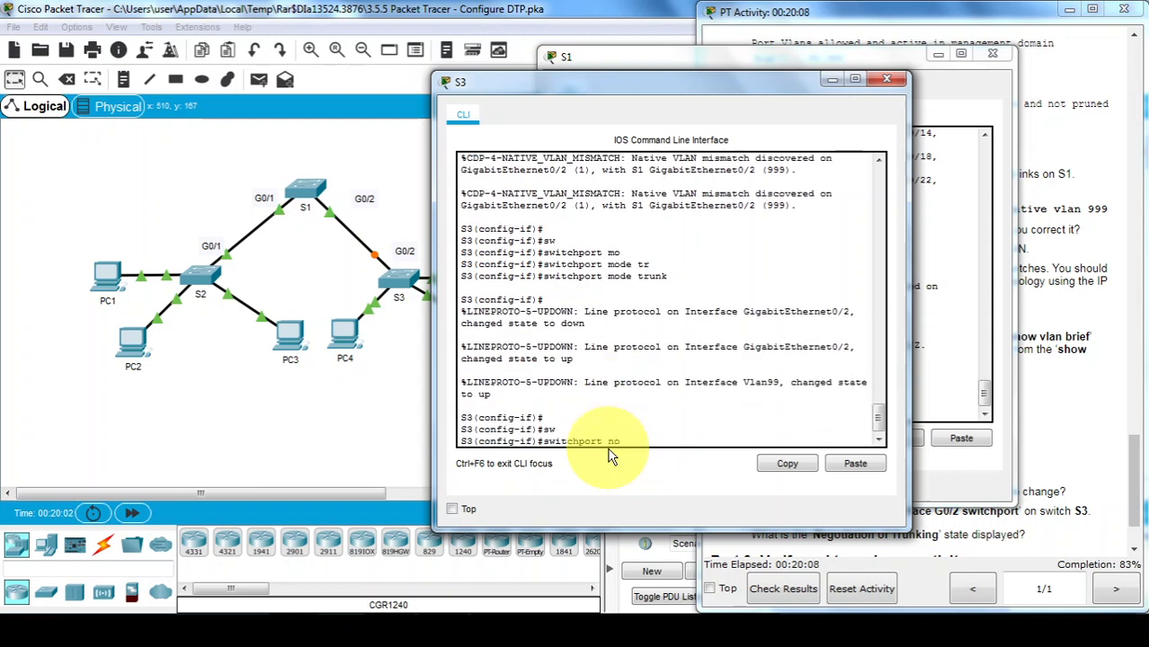
type("none")
key("Tab")
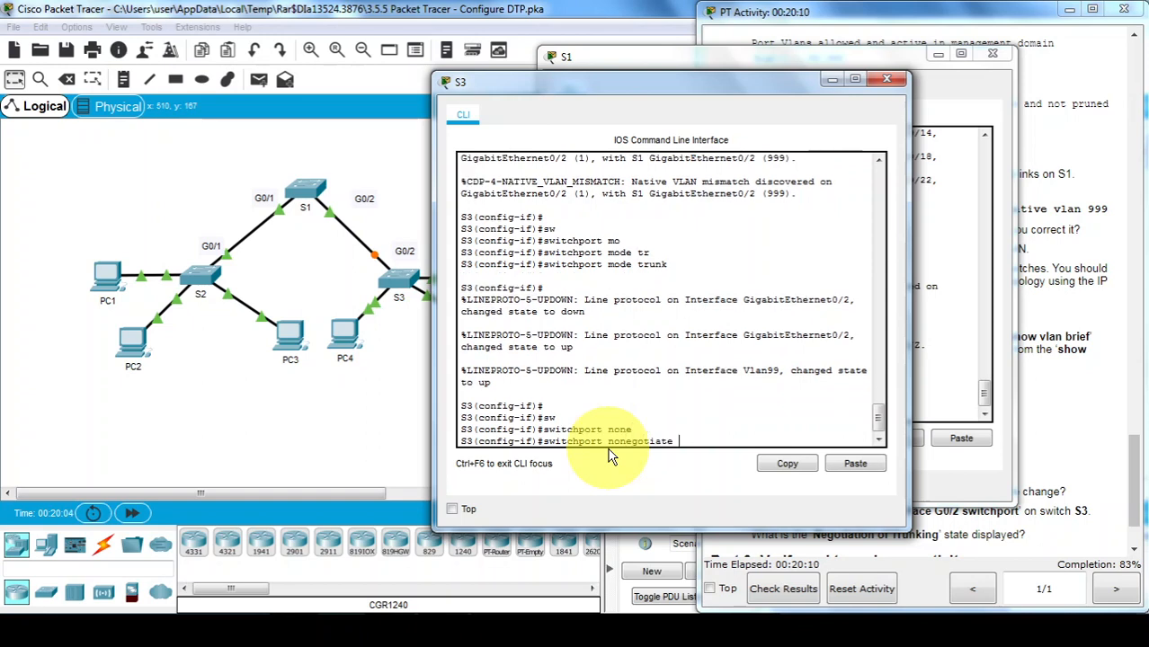
key("Return")
key("Return")
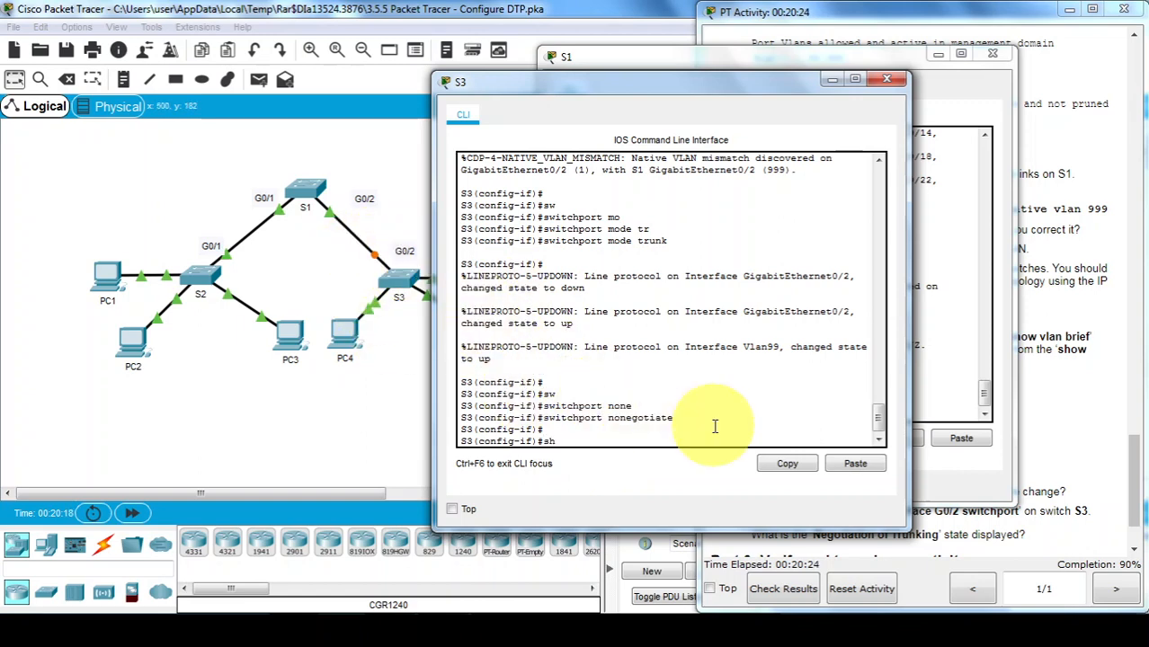
Shut down S3's GigabitEthernet 0/2 interface and re-enable it with no shutdown
key("Return")
type("no ")
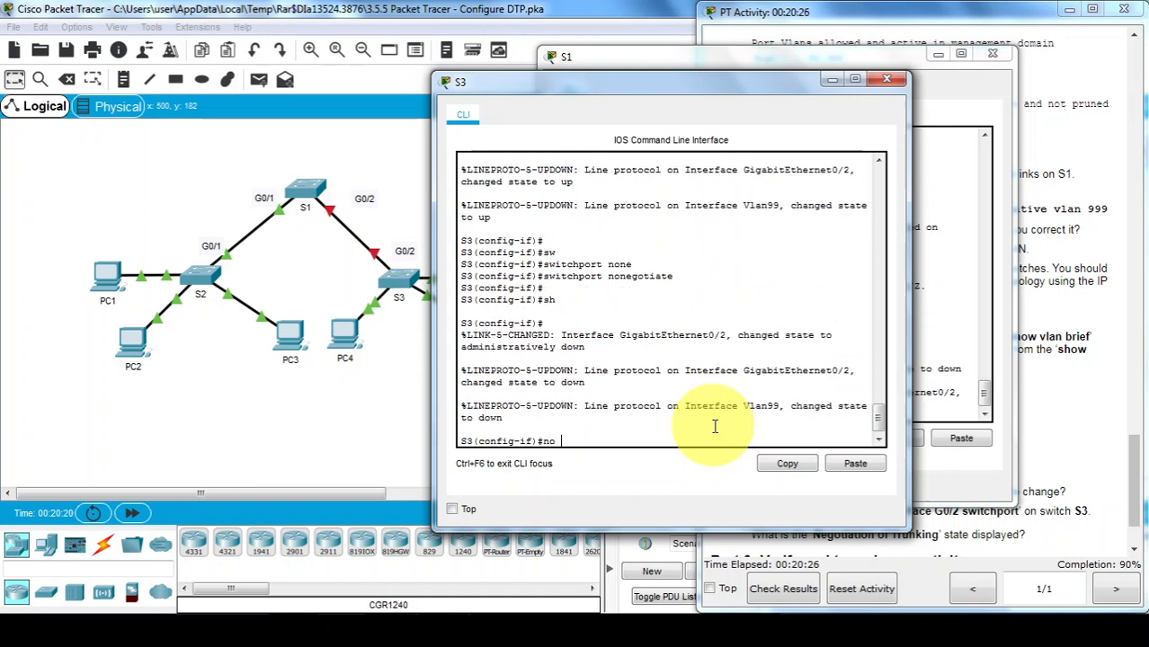
type("sh")
key("Tab")
key("Return")
key("Return")
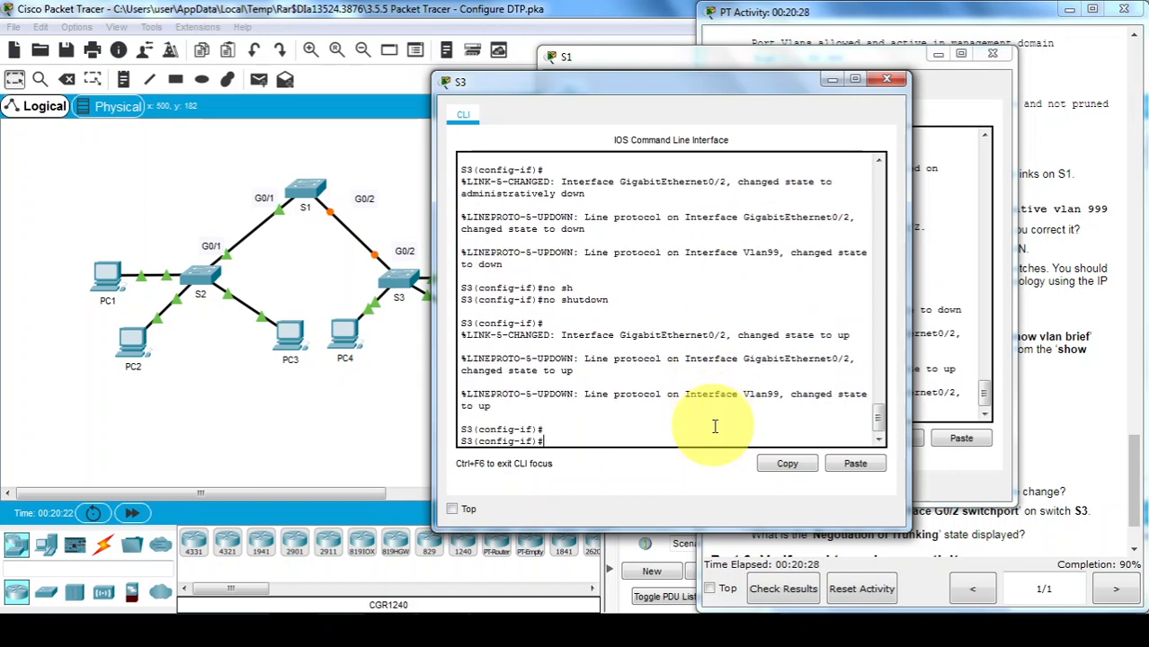
Repeat the ping to 192.168.10.2 from PC1's command prompt and return to the network topology
left_click_drag(672, 92, 728, 87)
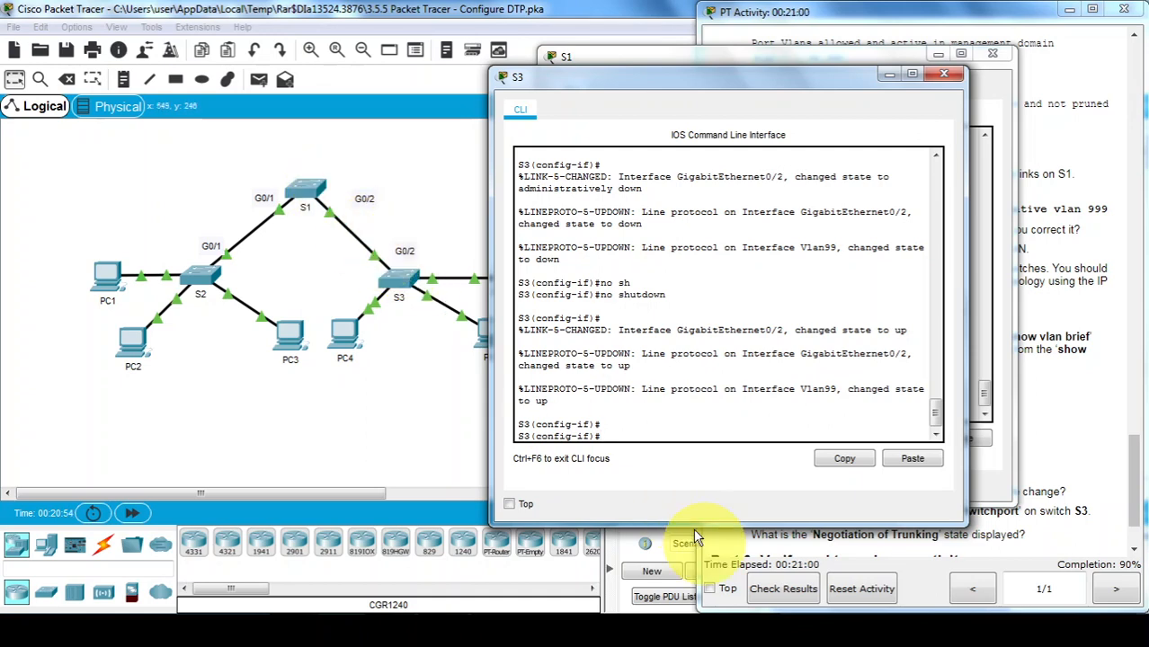
left_click(751, 629)
key("Up")
key("Return")
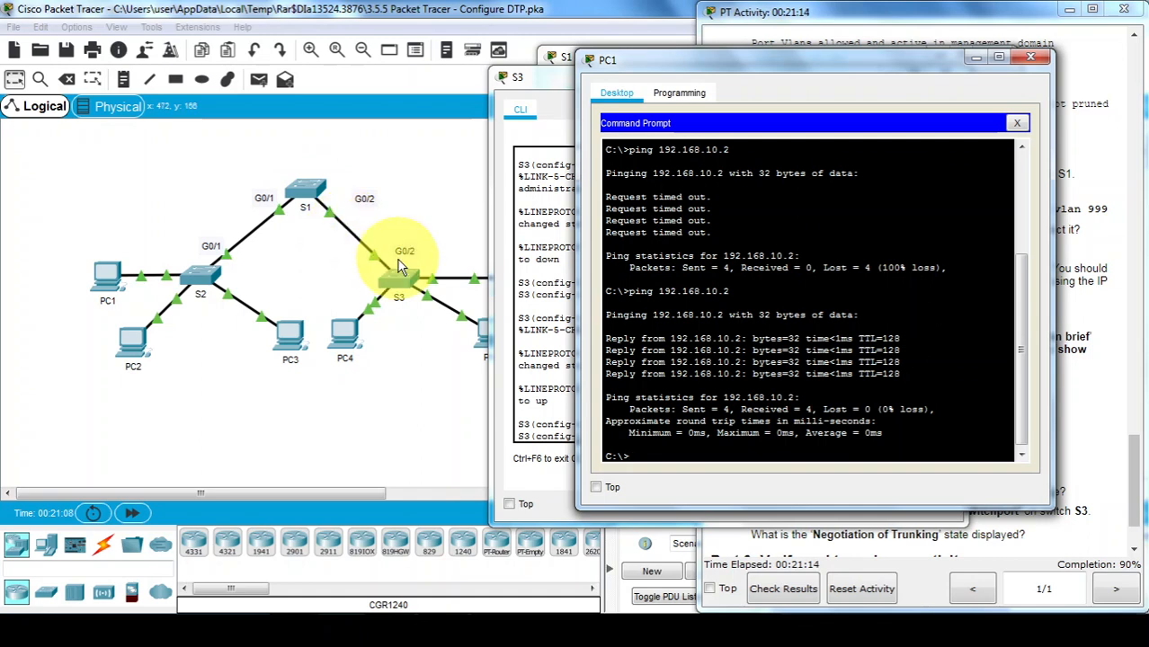
left_click(454, 418)
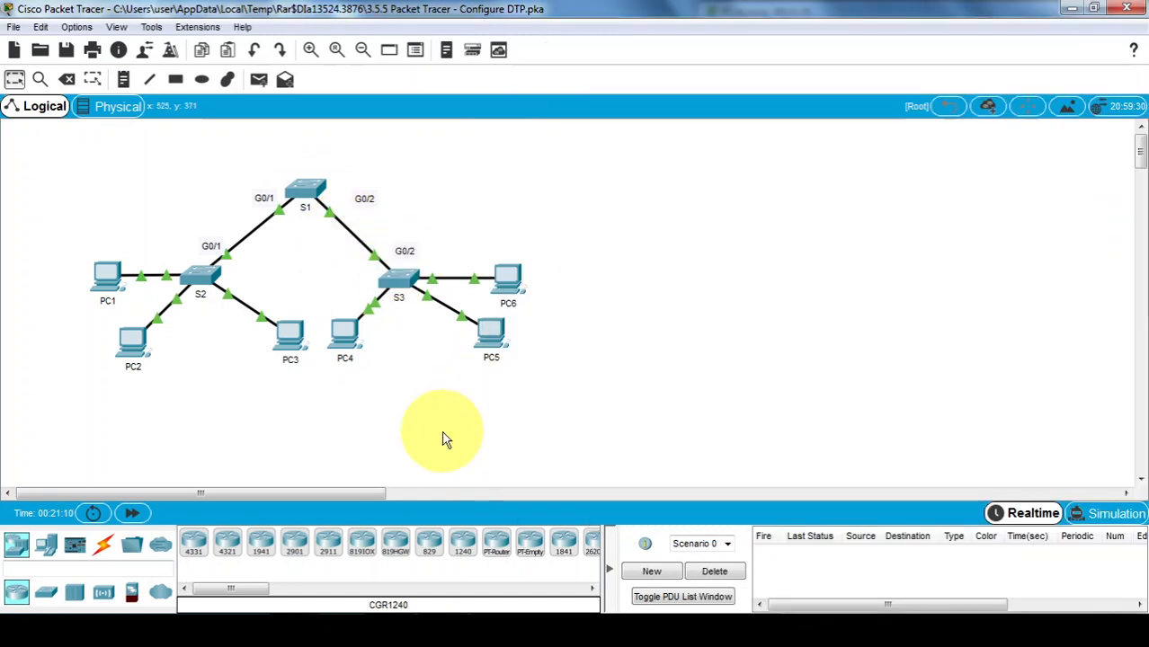